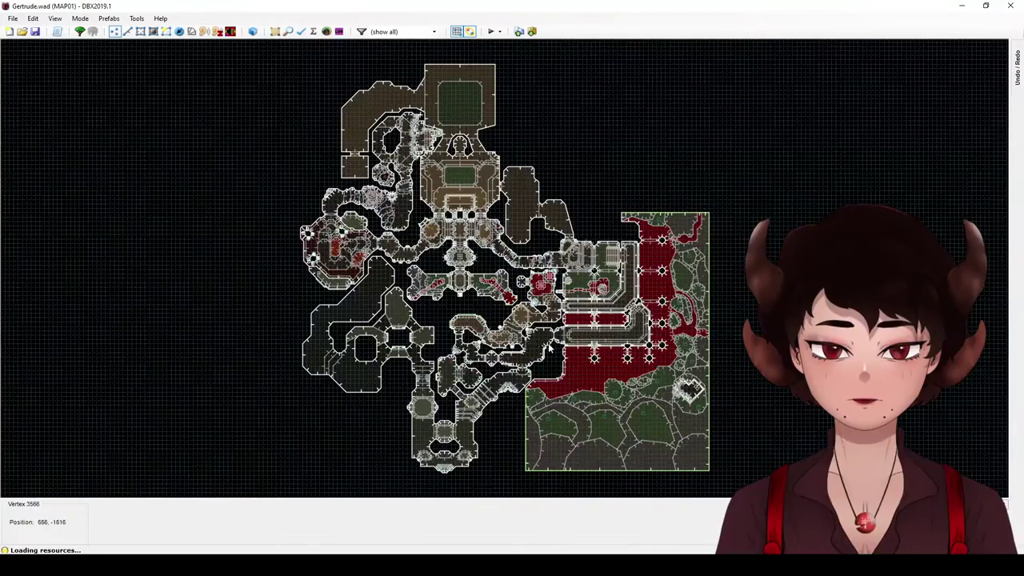
Step: Survey the layout of MAP01 in the 2D map and from above in the 3D view
scroll(550, 345, "up", 5)
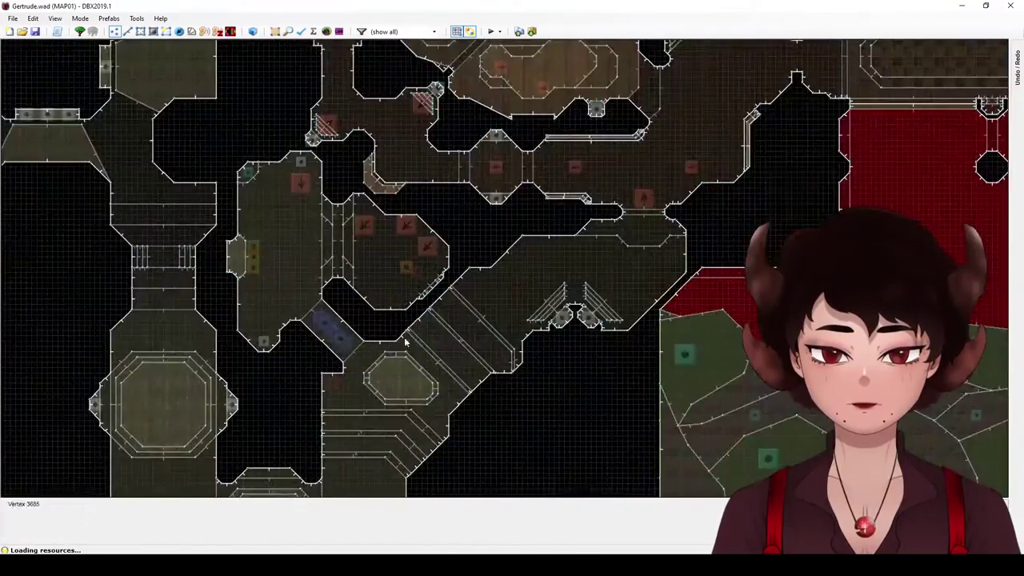
scroll(406, 342, "down", 3)
scroll(484, 324, "down", 5)
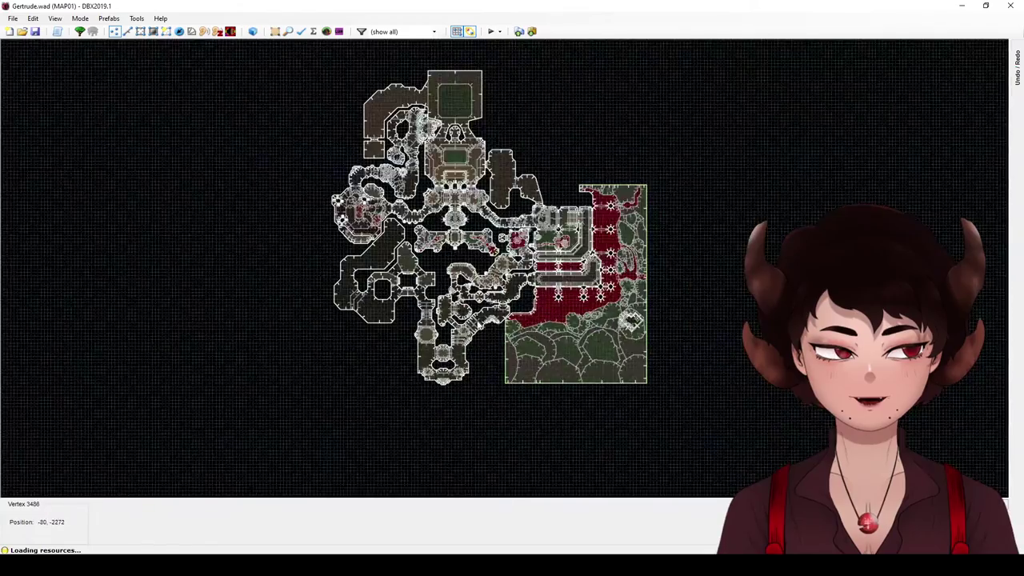
scroll(496, 360, "up", 4)
scroll(521, 452, "down", 3)
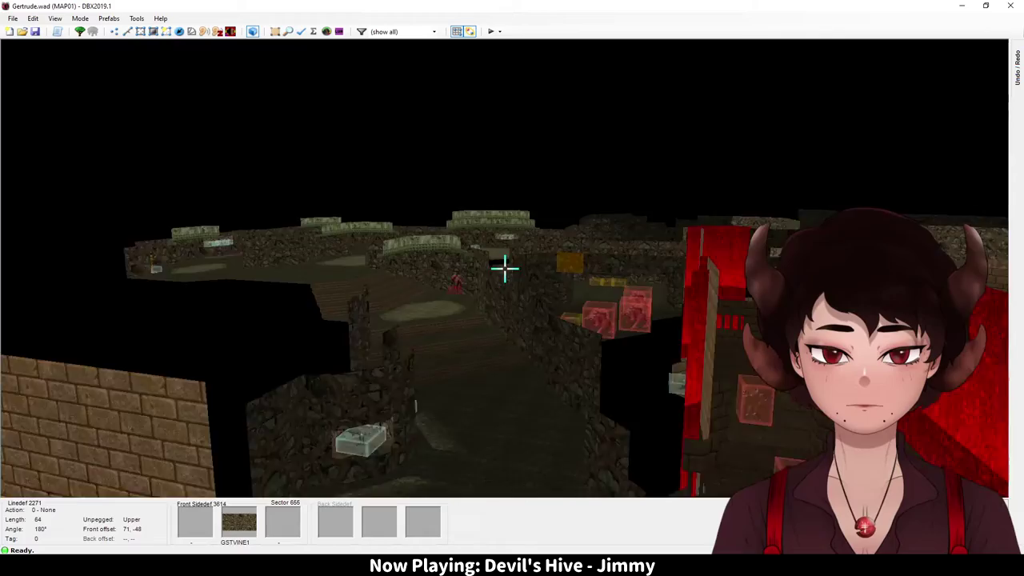
key("e")
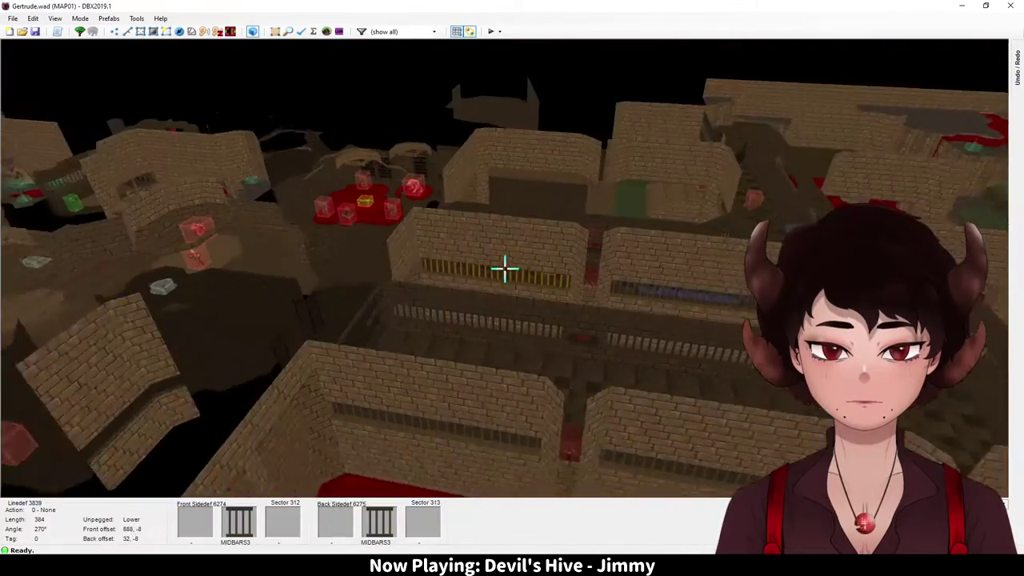
key("e")
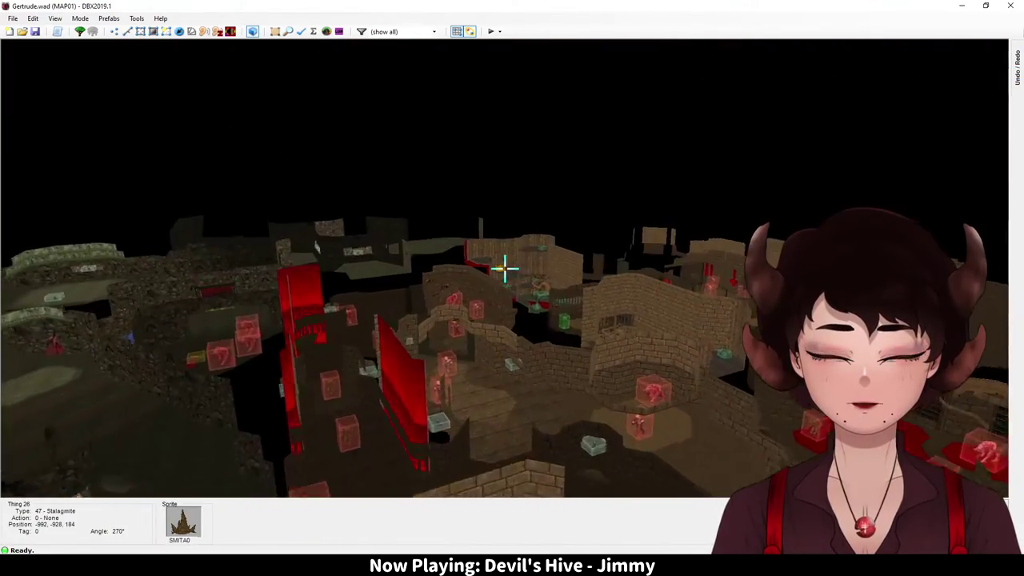
key("e")
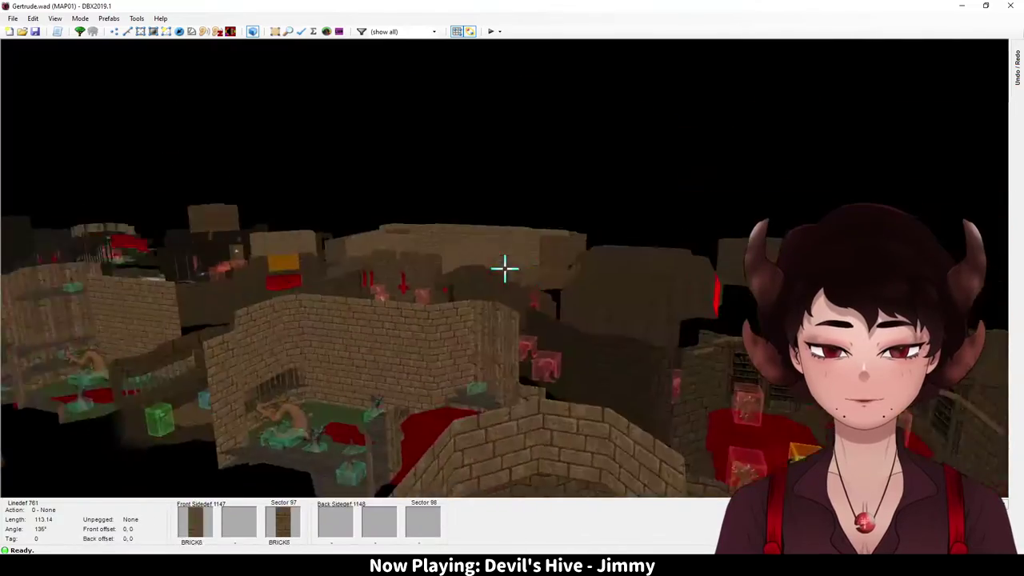
Step: Explore the brick rooms in 3D with gravity on, ending in front of the wooden door with the metal face
key("g")
key("w")
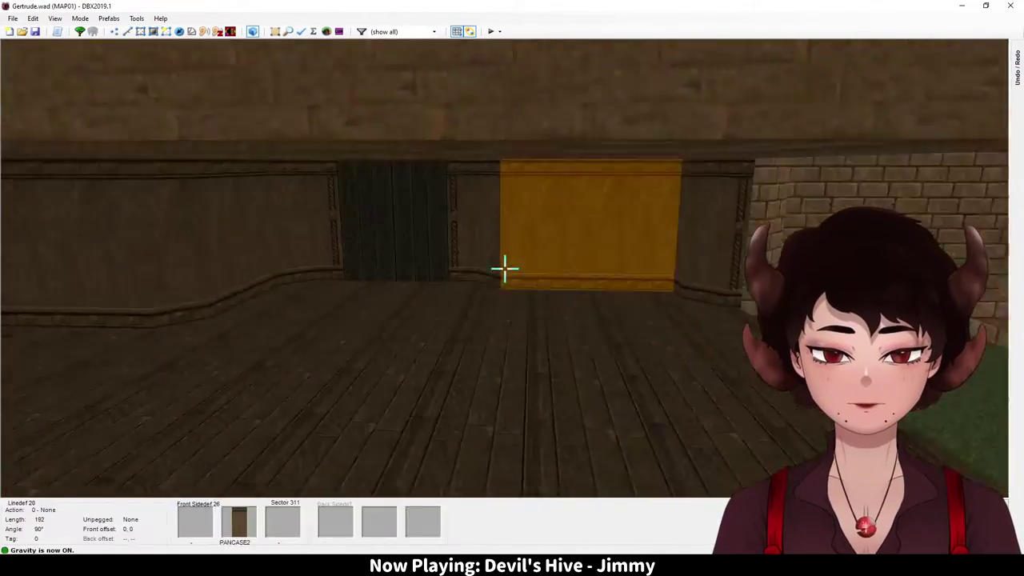
key("e")
key("g")
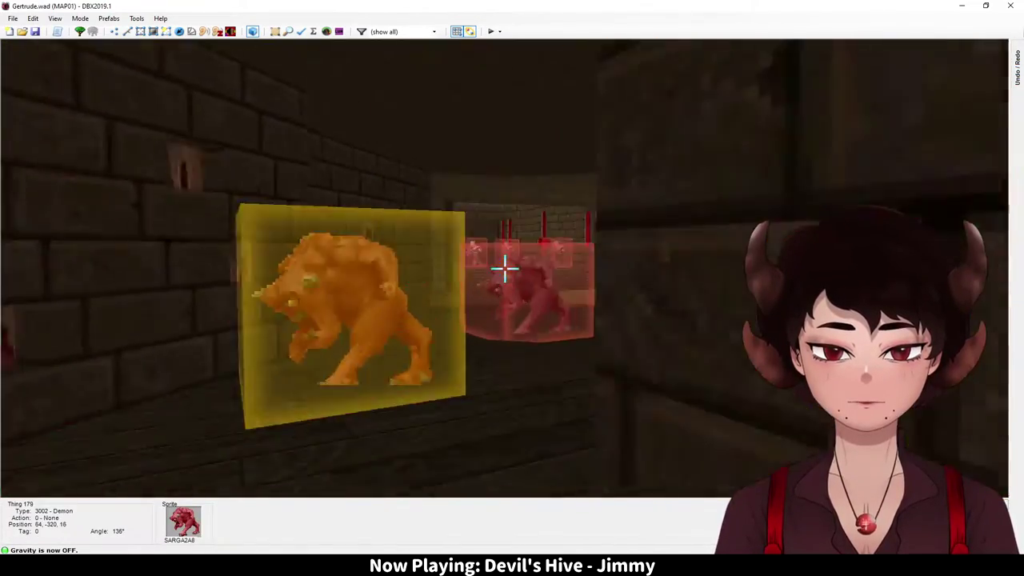
key("g")
key("w")
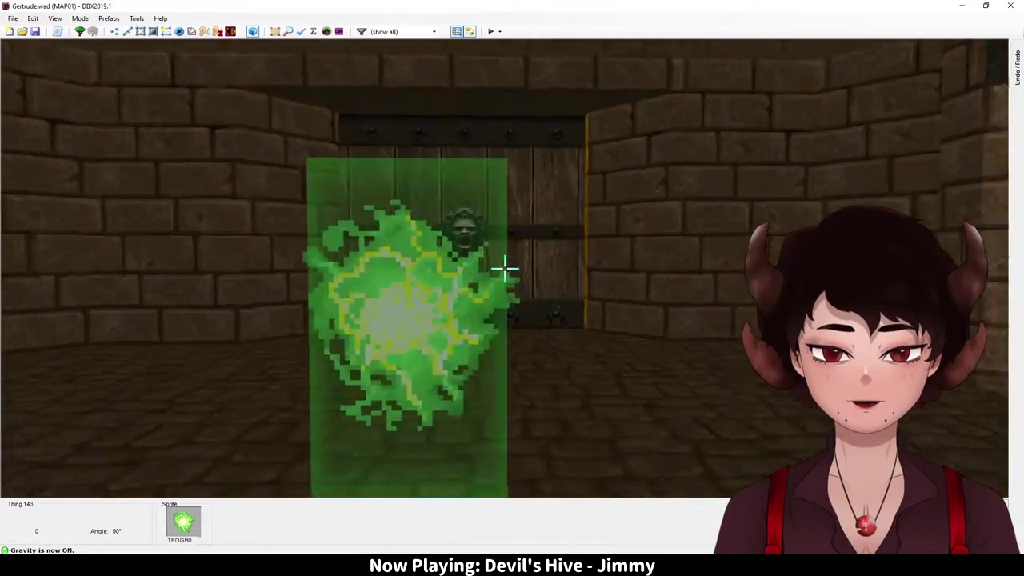
key("w")
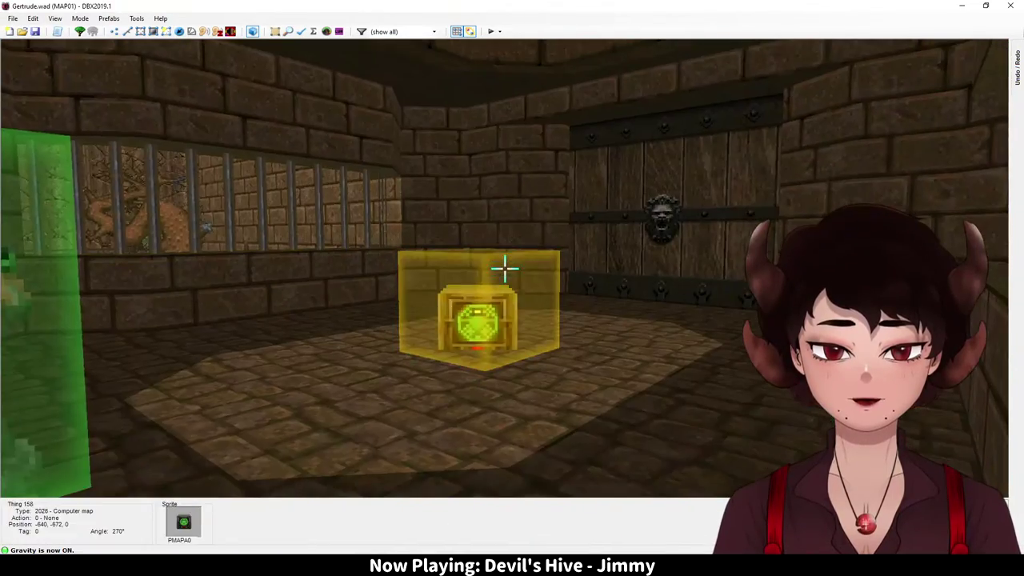
key("w")
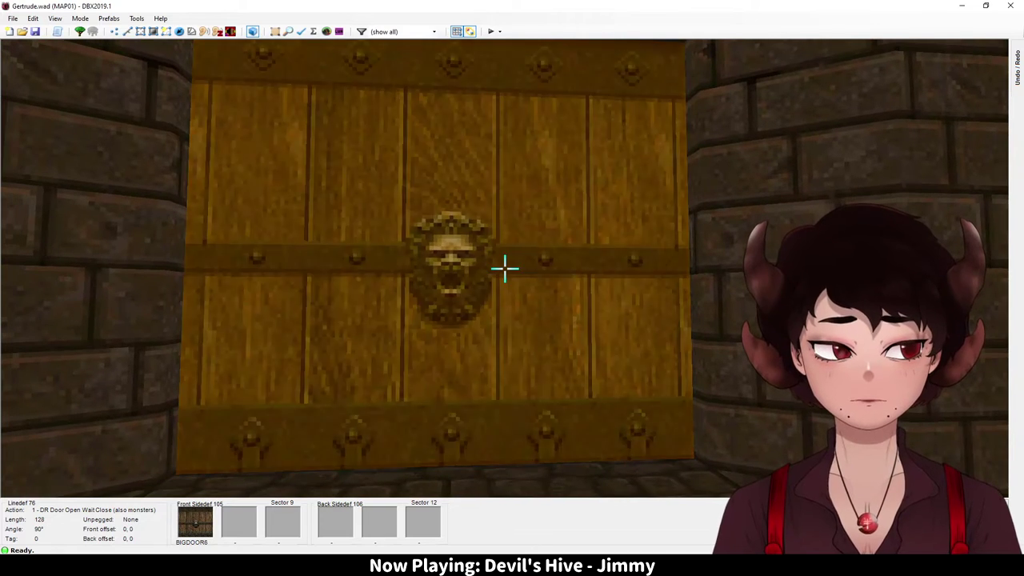
Step: Open the texture choice for the wooden door's upper front side and examine the textures already used in the map
right_click(505, 269)
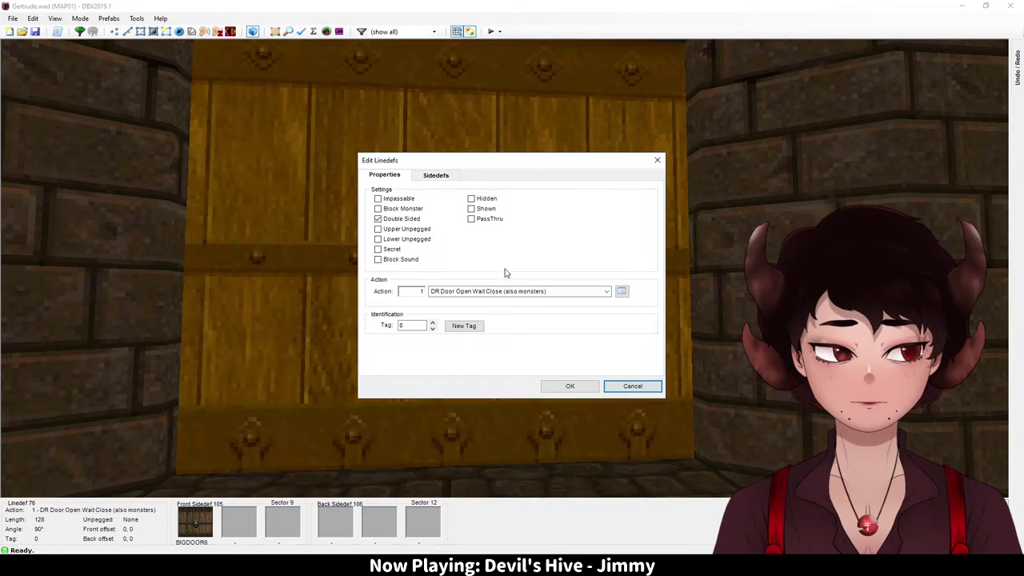
left_click(450, 178)
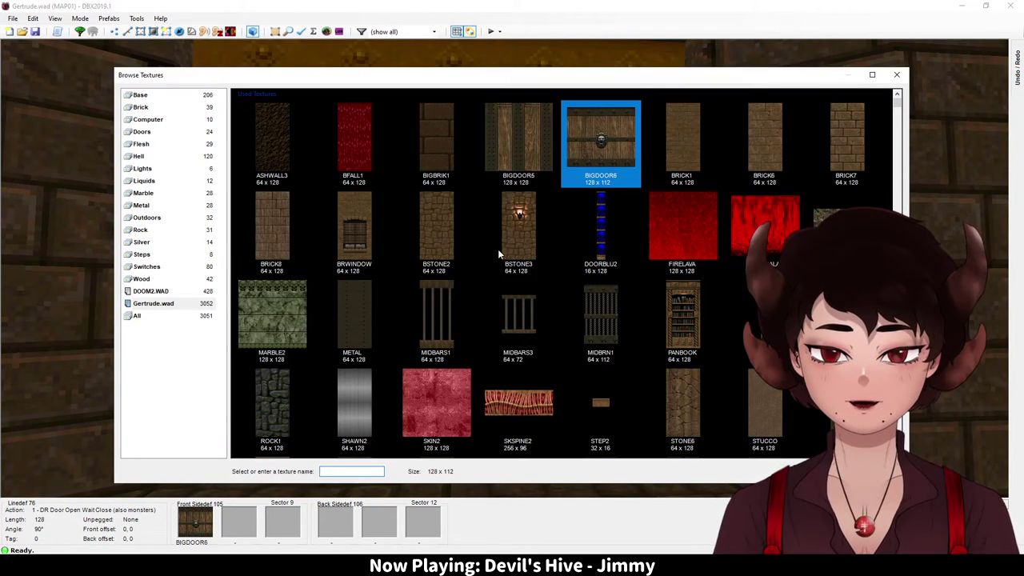
left_click(678, 237)
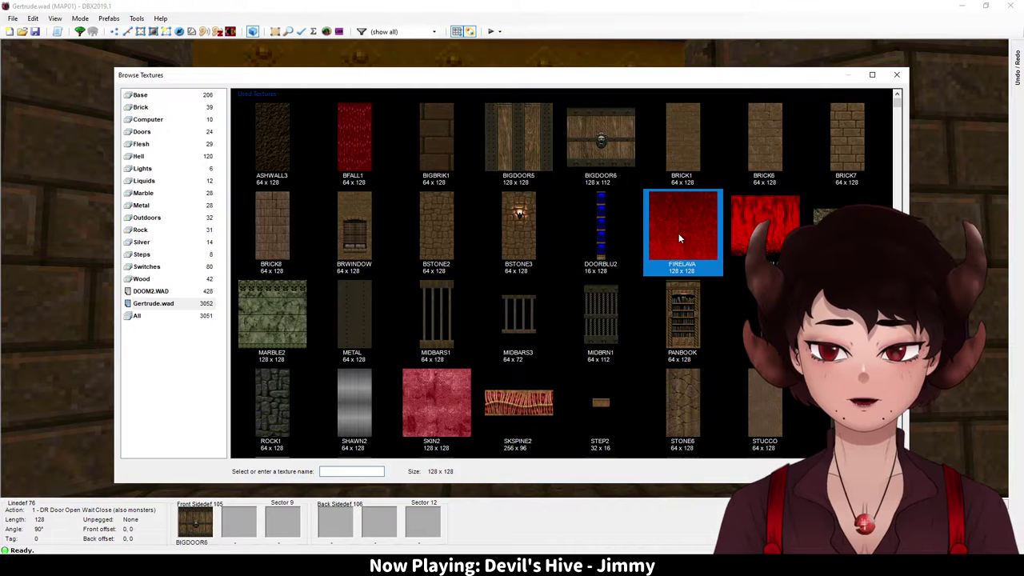
scroll(681, 274, "down", 2)
scroll(682, 274, "down", 2)
scroll(681, 270, "up", 3)
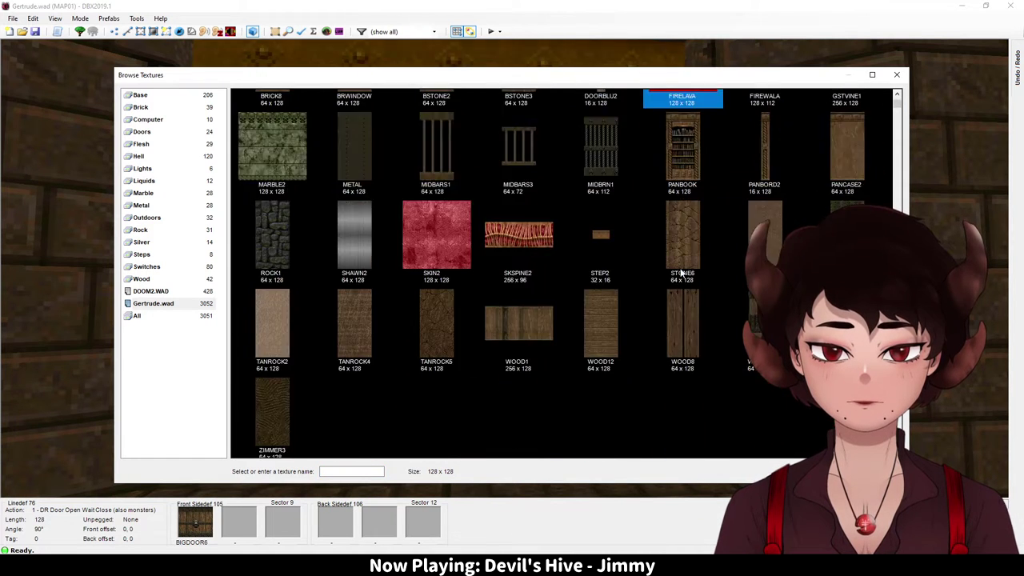
scroll(681, 268, "down", 1)
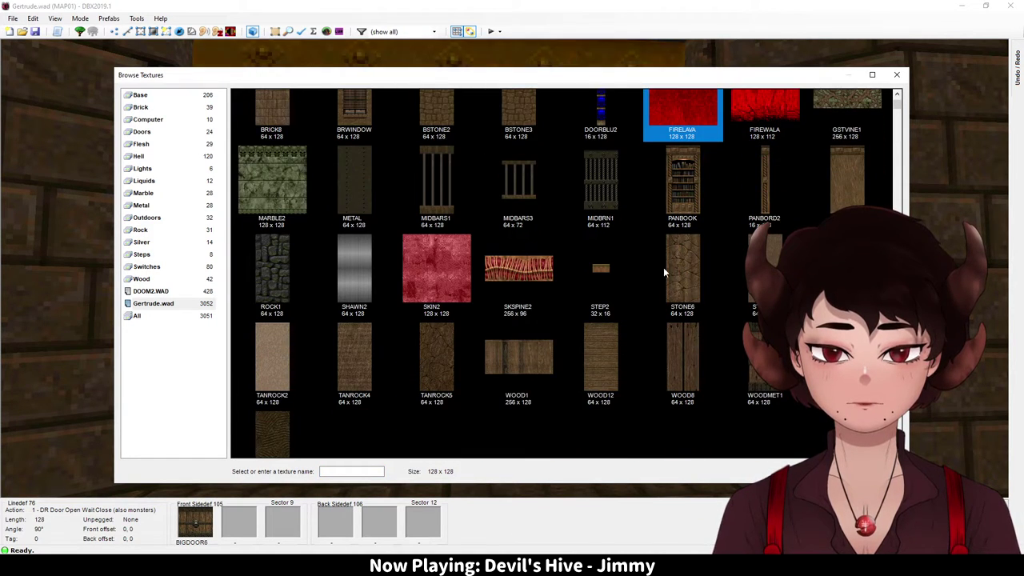
scroll(664, 269, "down", 4)
scroll(668, 272, "up", 5)
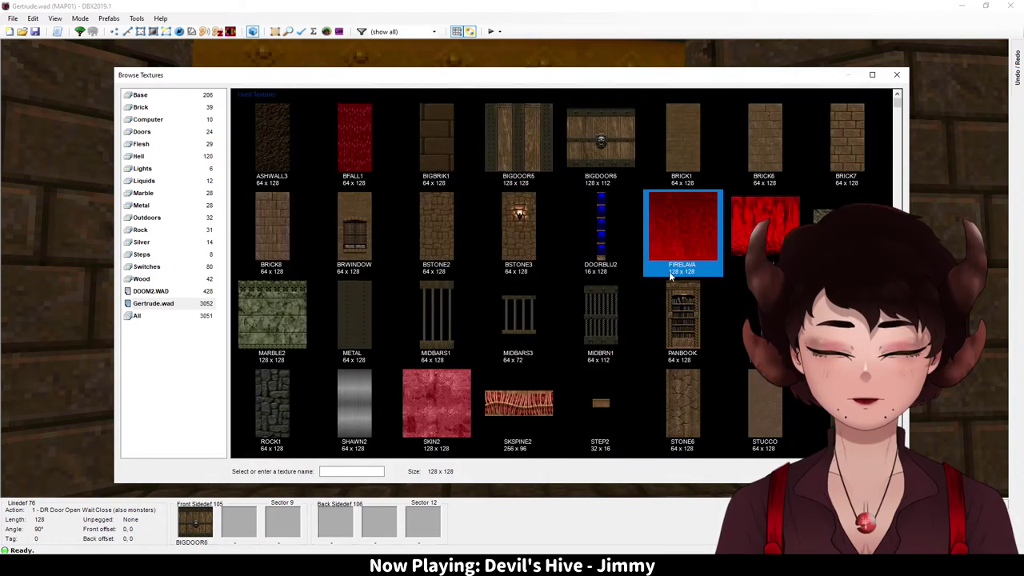
Step: Examine the Gertrude.wad texture collection, including the bone, bookshelf and OBRCK brick textures
scroll(670, 272, "down", 7)
scroll(678, 272, "down", 15)
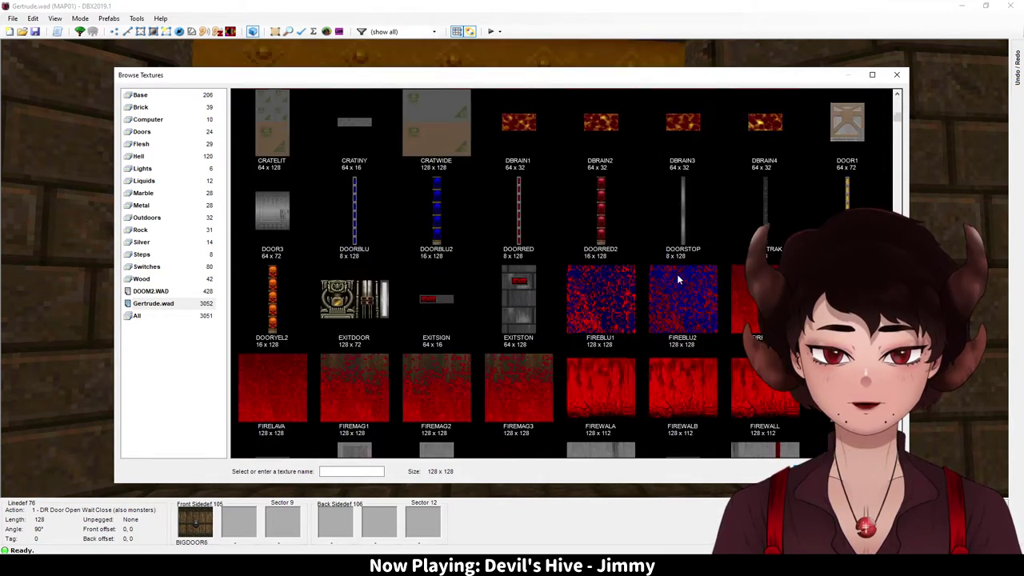
scroll(677, 273, "down", 12)
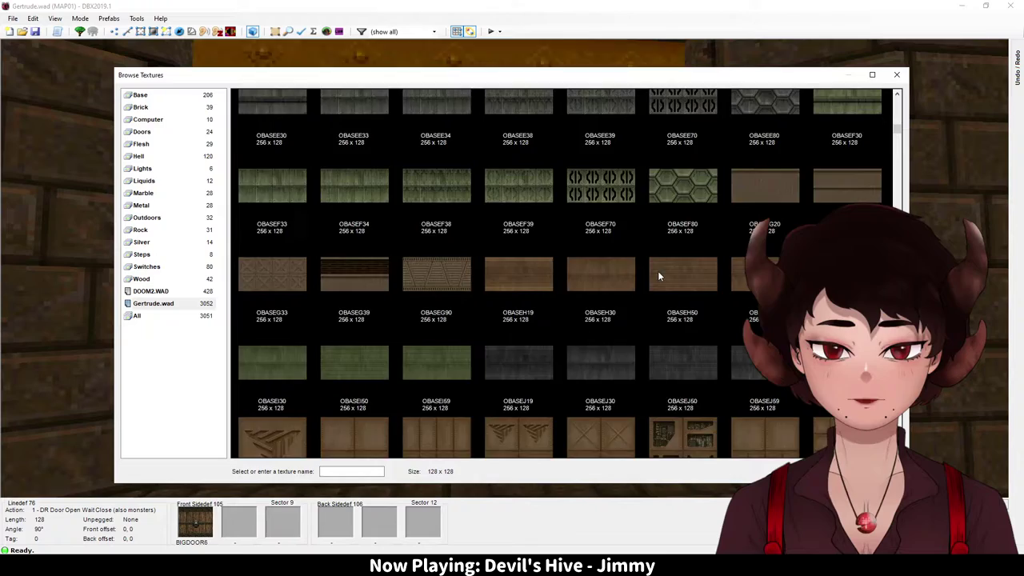
scroll(677, 272, "down", 12)
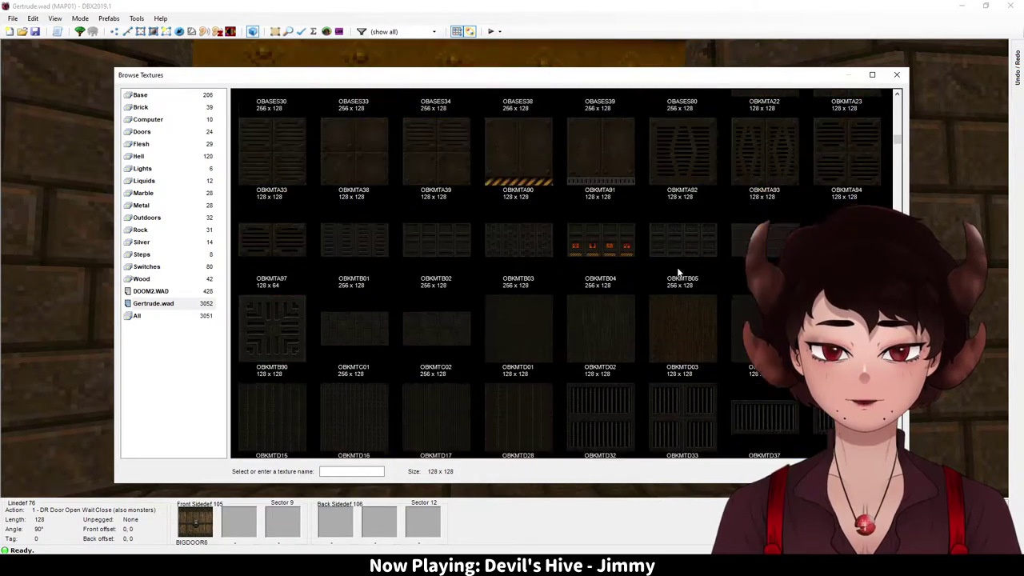
scroll(679, 270, "down", 12)
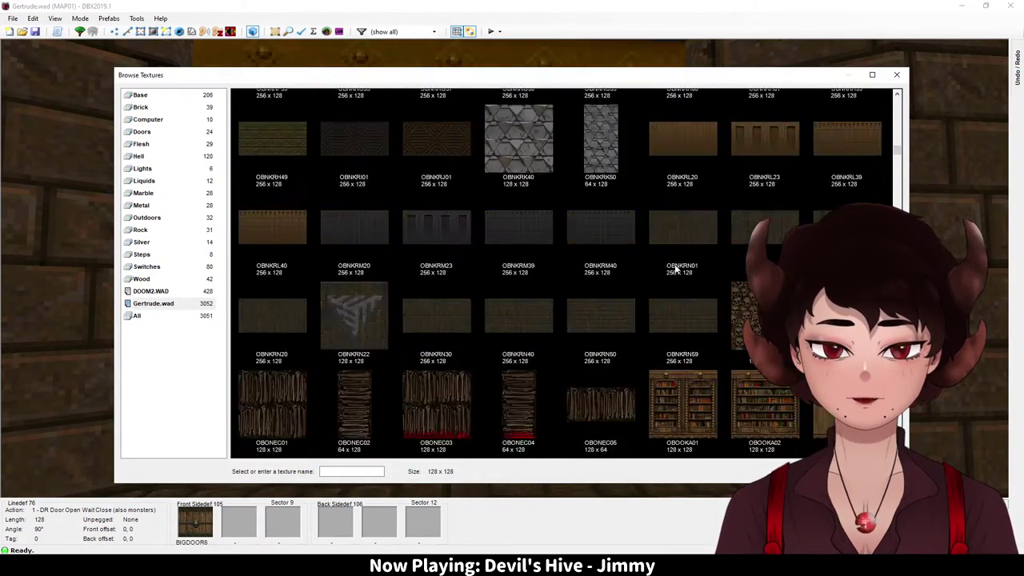
scroll(688, 266, "up", 3)
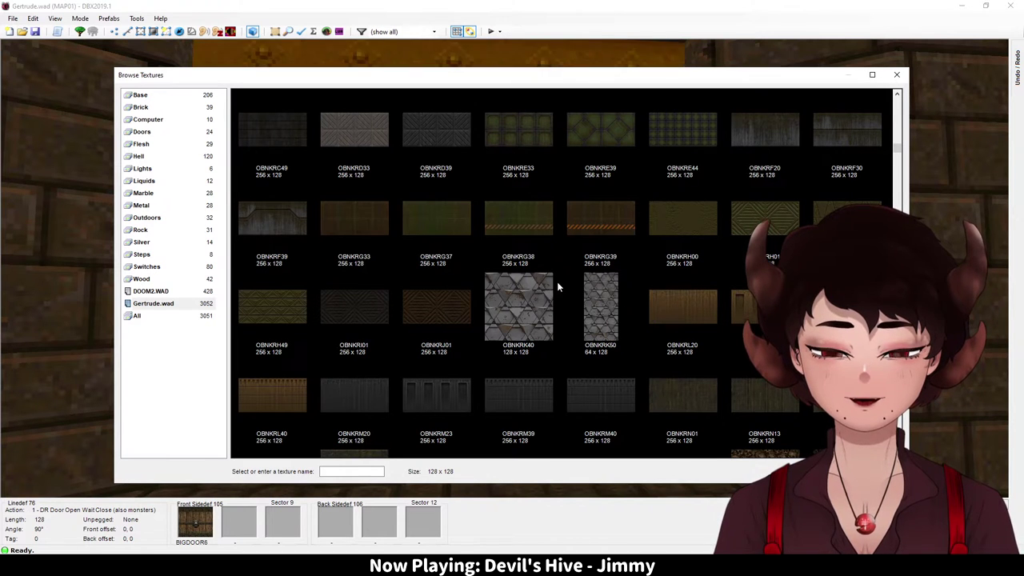
scroll(557, 283, "down", 8)
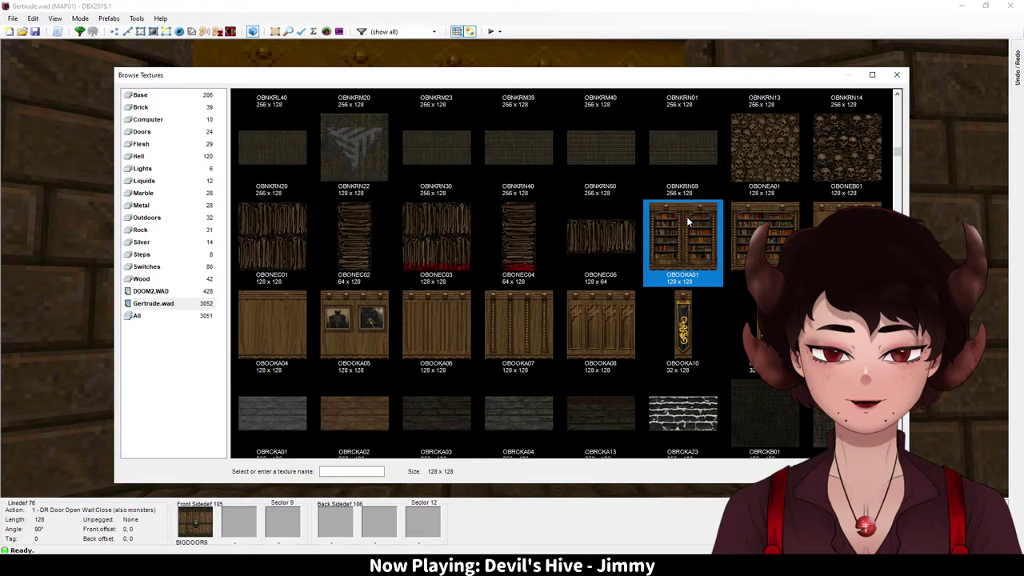
left_click(744, 145)
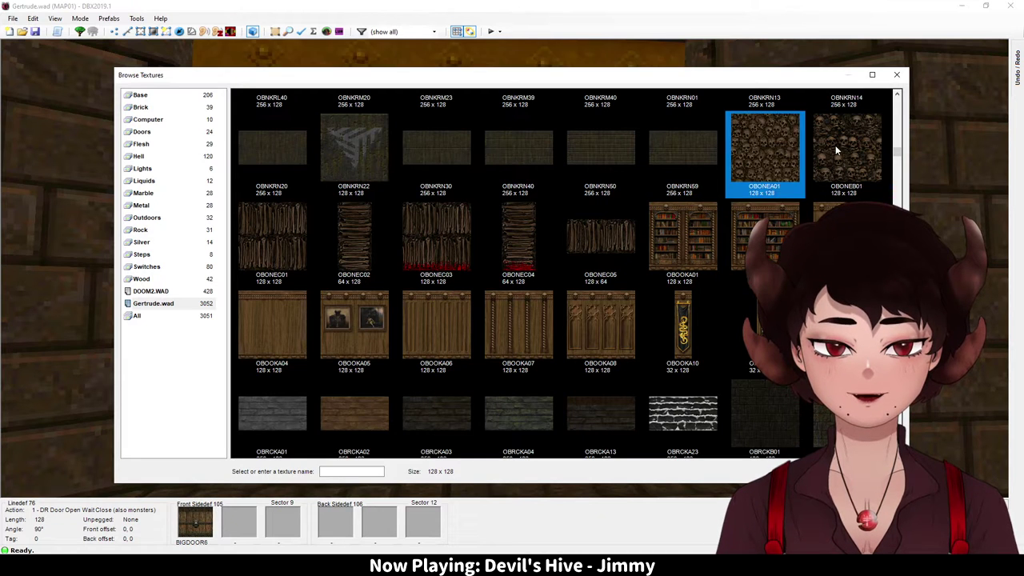
left_click(836, 146)
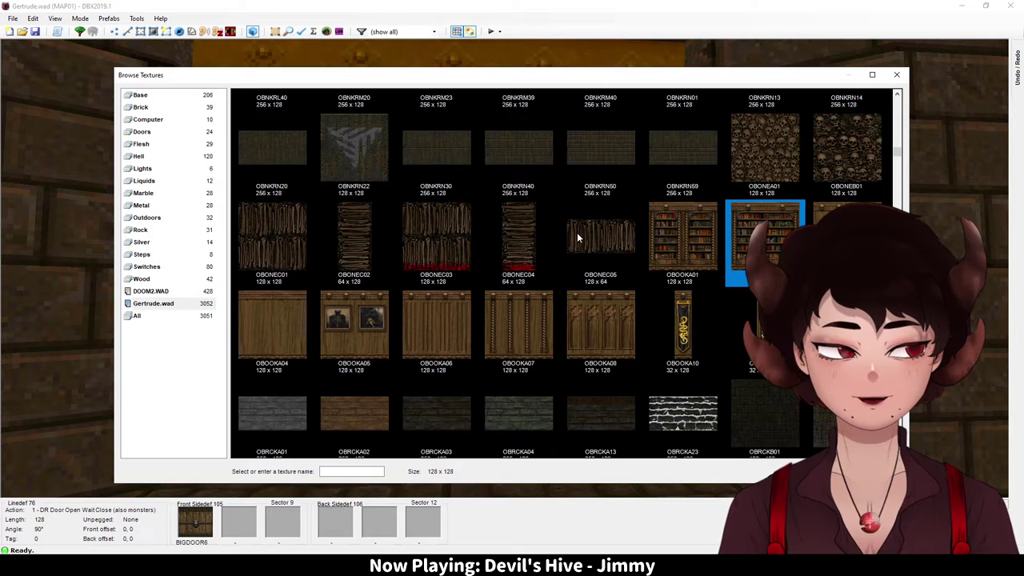
scroll(622, 213, "down", 10)
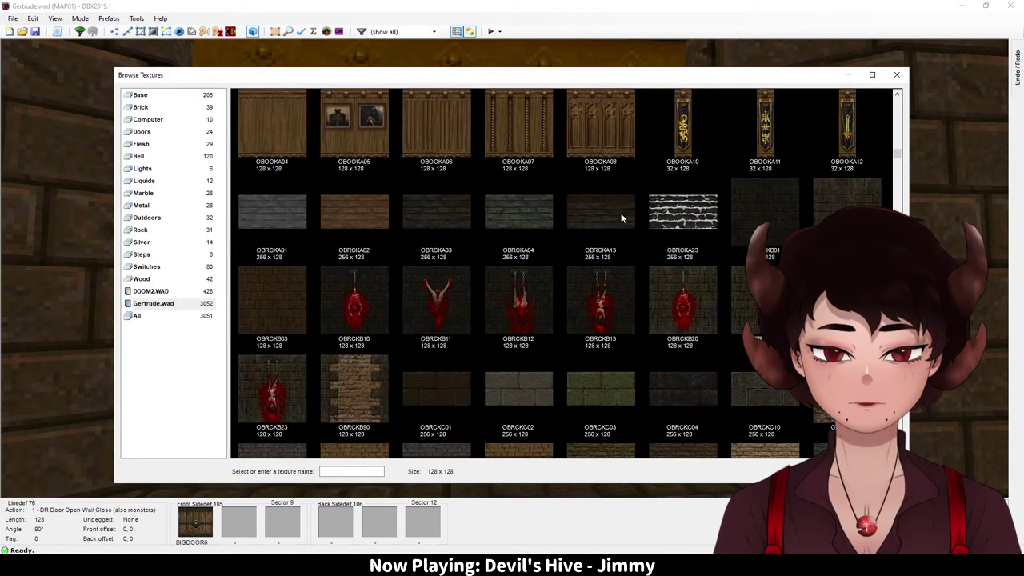
left_click(350, 244)
left_click(619, 244)
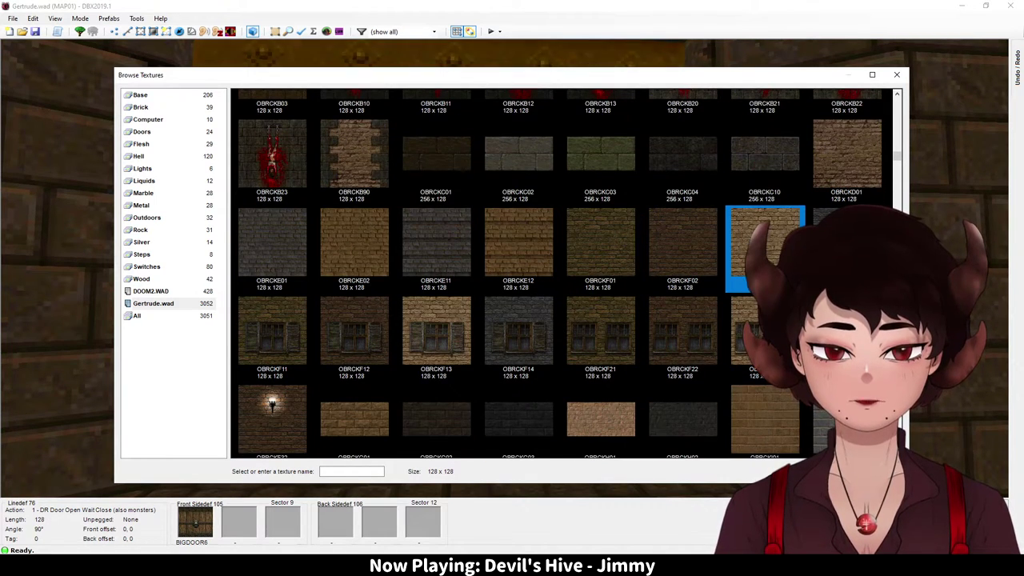
Step: Try the OBRCKC01 brick texture on the wooden door's upper front side, and undo the change
scroll(582, 252, "down", 1)
left_click(359, 212)
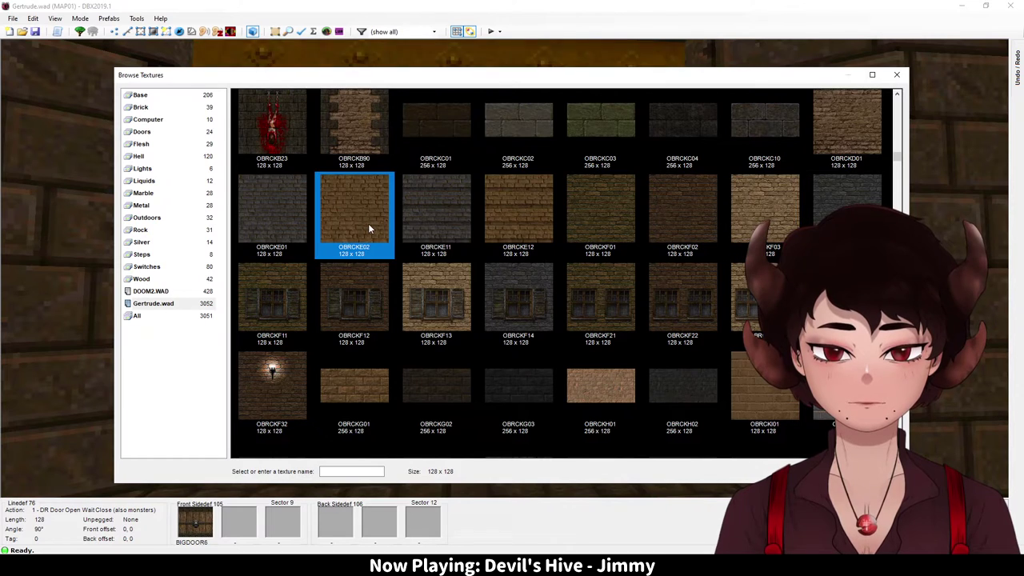
scroll(376, 232, "up", 5)
scroll(448, 296, "down", 4)
scroll(492, 313, "up", 3)
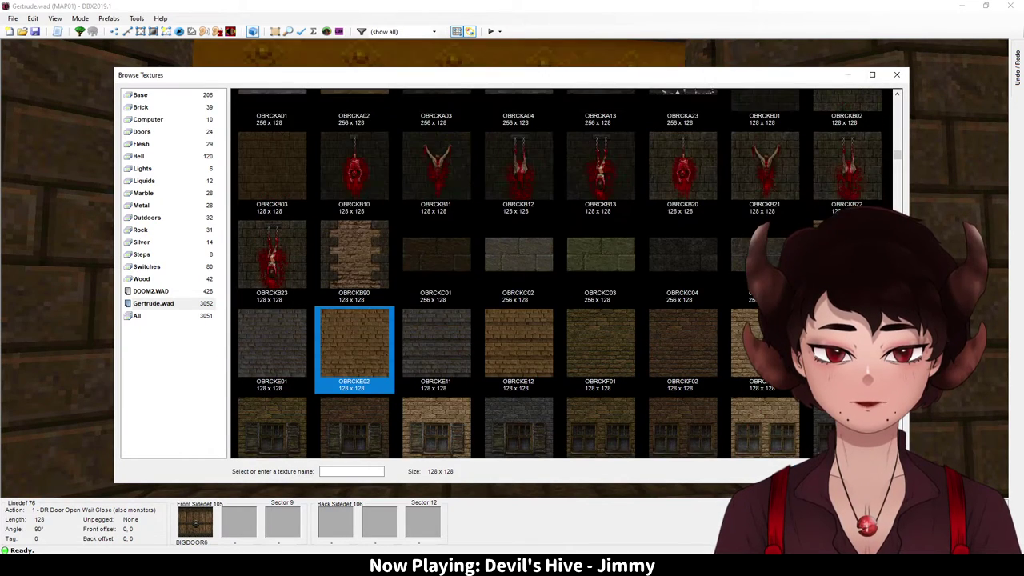
double_click(438, 257)
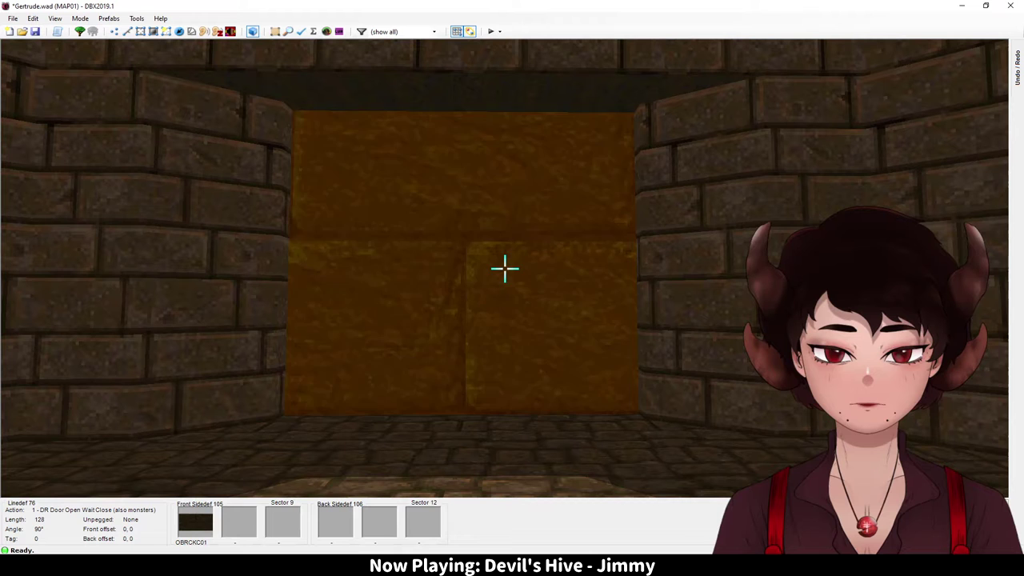
key("ctrl+z")
Step: Open the texture choice for the wooden door's upper front side and search the Gertrude.wad textures for DOOR
right_click(504, 268)
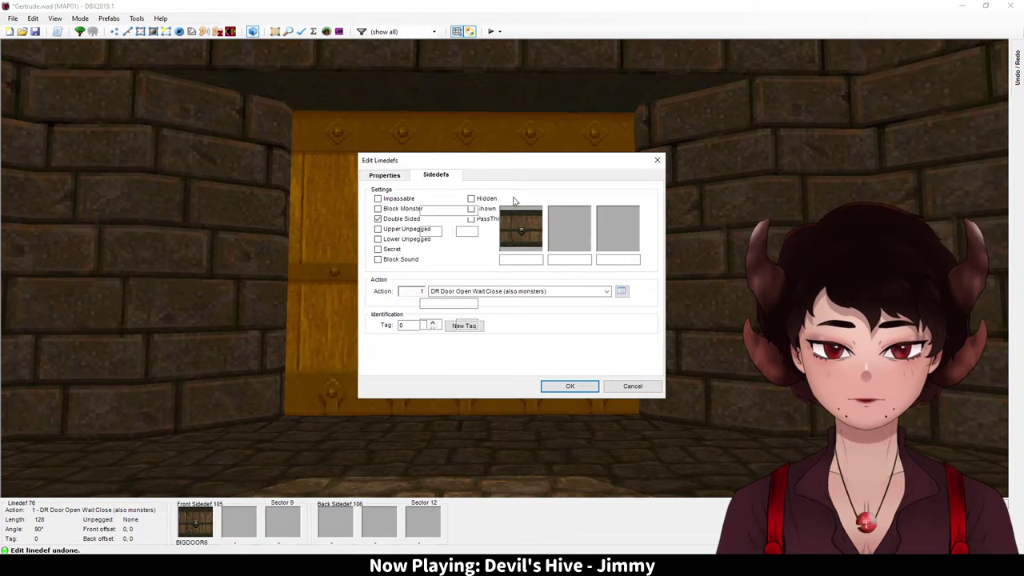
left_click(541, 221)
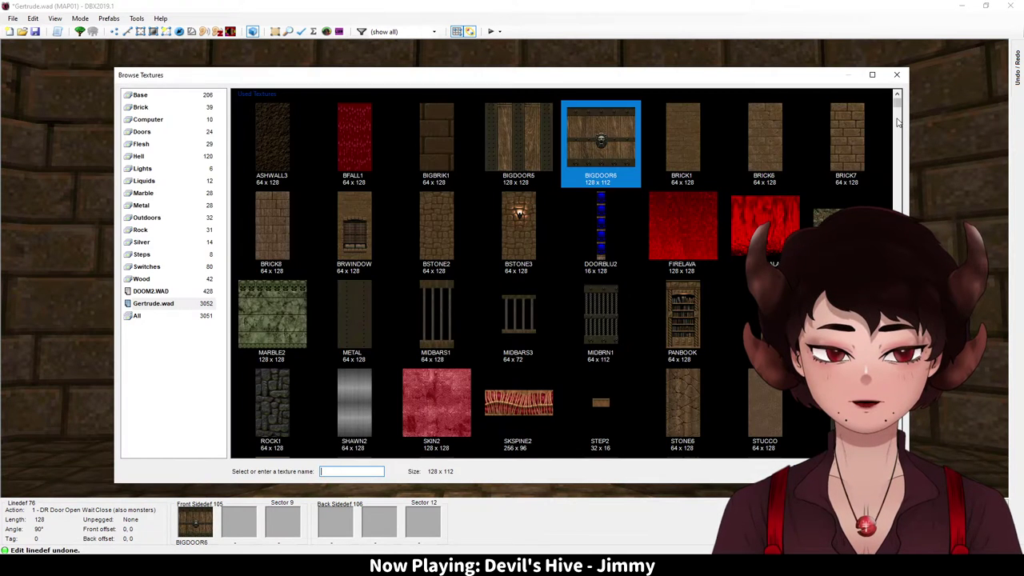
left_click_drag(899, 112, 899, 229)
left_click_drag(897, 309, 926, 376)
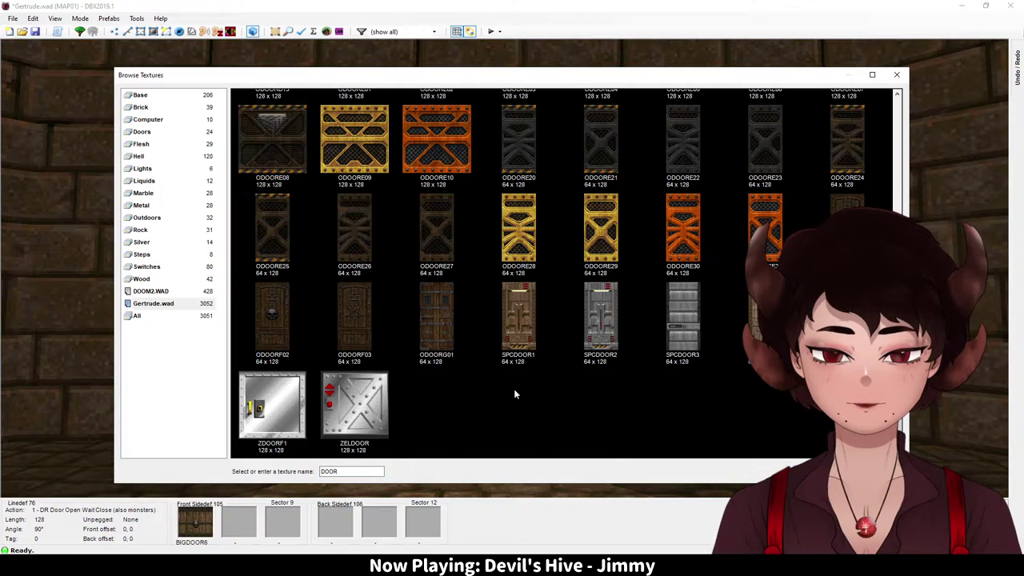
scroll(514, 389, "up", 3)
scroll(515, 388, "up", 11)
scroll(516, 387, "down", 6)
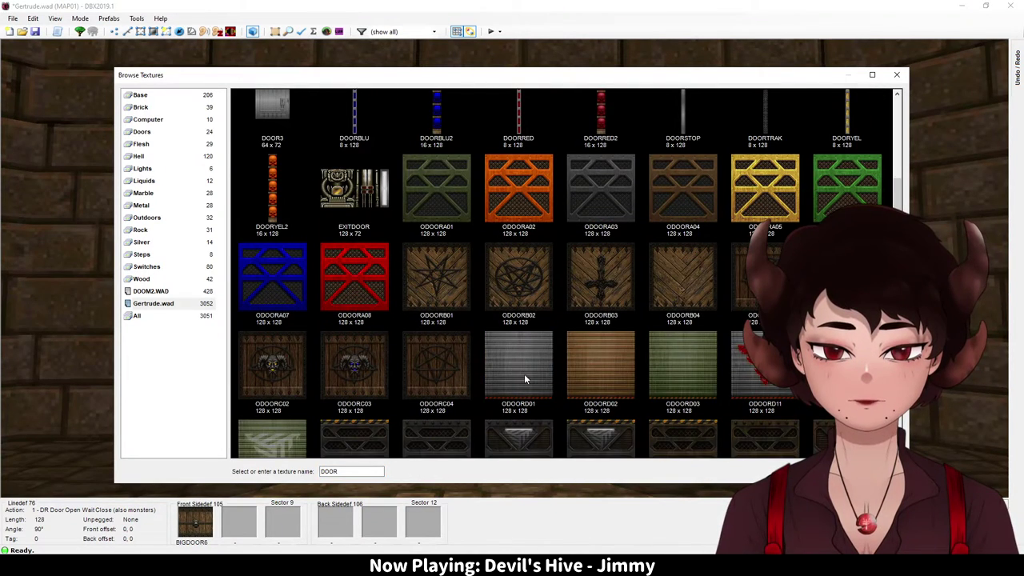
Step: Apply the ODOORC04 pentagram texture to the wooden door's upper front side and reset its texture offsets
left_click(756, 281)
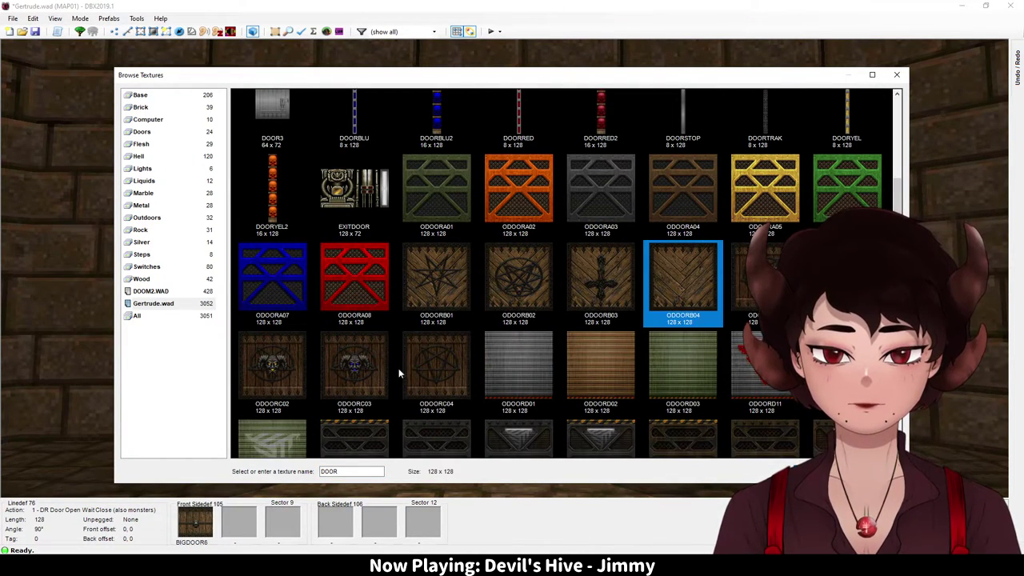
left_click(447, 364)
left_click(588, 290)
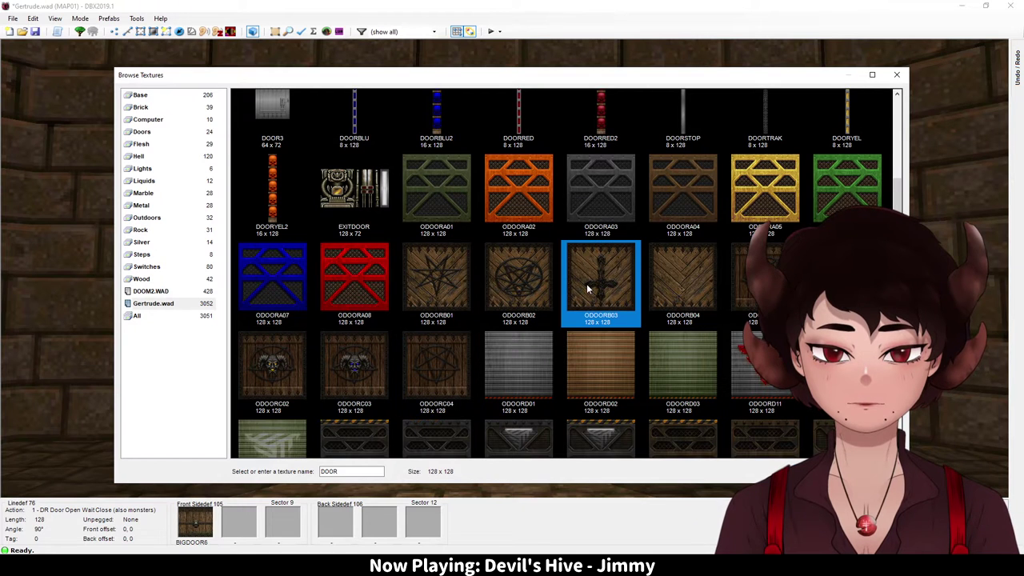
double_click(434, 362)
left_click(552, 385)
key("r")
key("d")
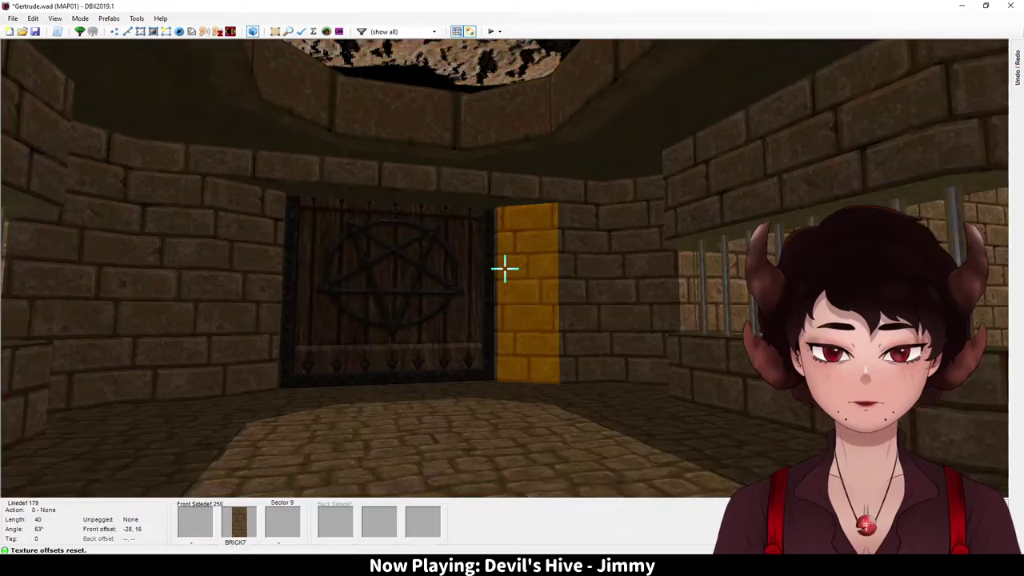
Step: Raise the ceiling in front of the pentagram door to a height of 128
key("e")
left_click(505, 269)
scroll(505, 269, "up", 2)
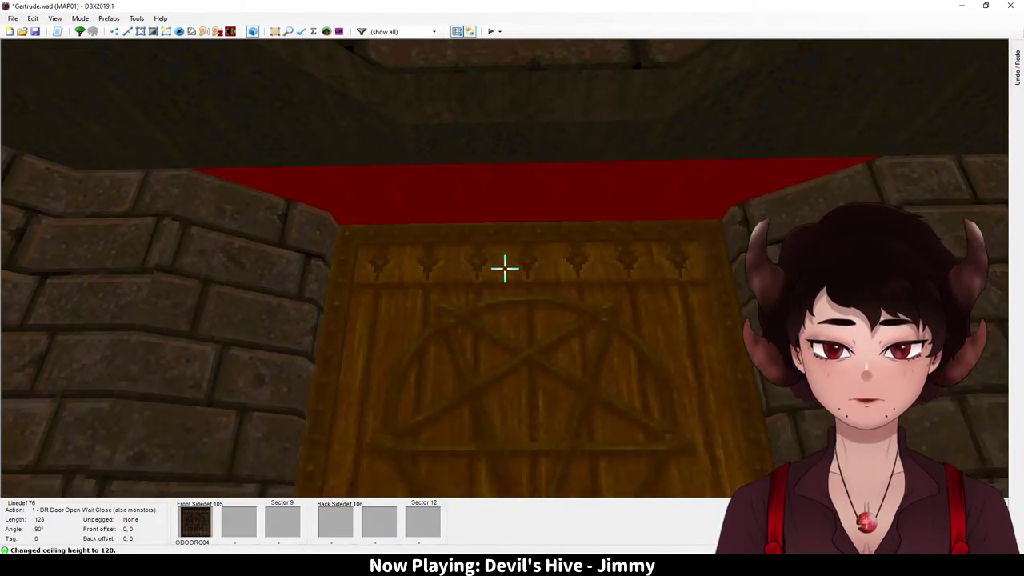
key("d")
key("c")
key("d")
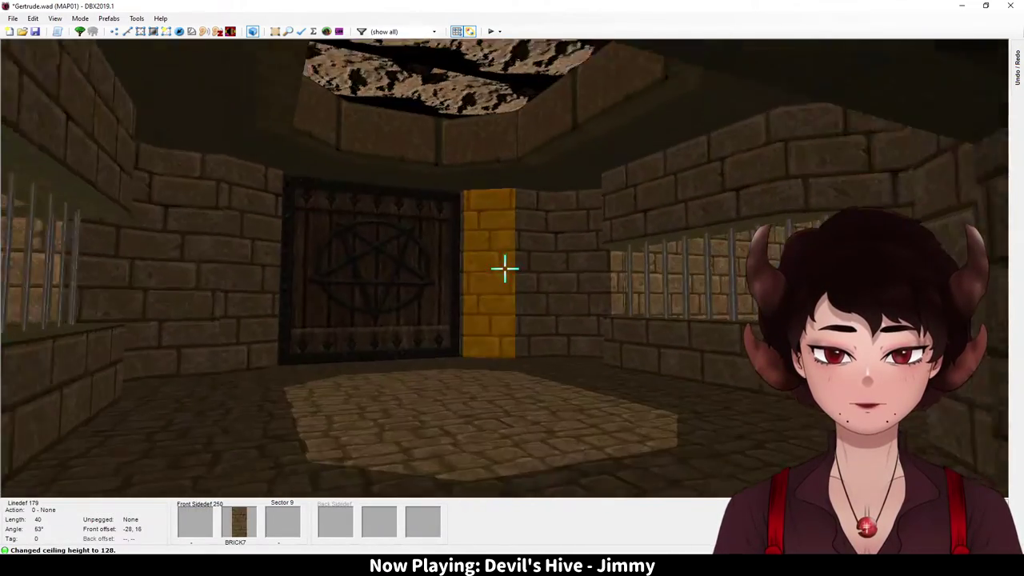
Step: Copy the ODOORC04 texture onto the metal-faced door side in the adjoining room and reset its texture offsets
key("e")
key("ctrl+c")
key("e")
key("ctrl+v")
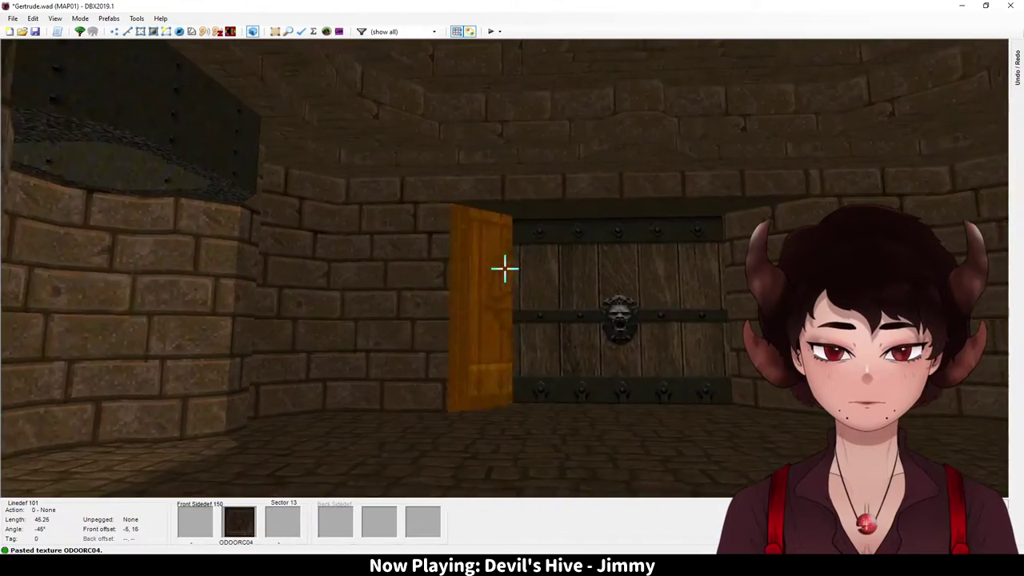
key("ctrl+z")
key("ctrl+v")
key("r")
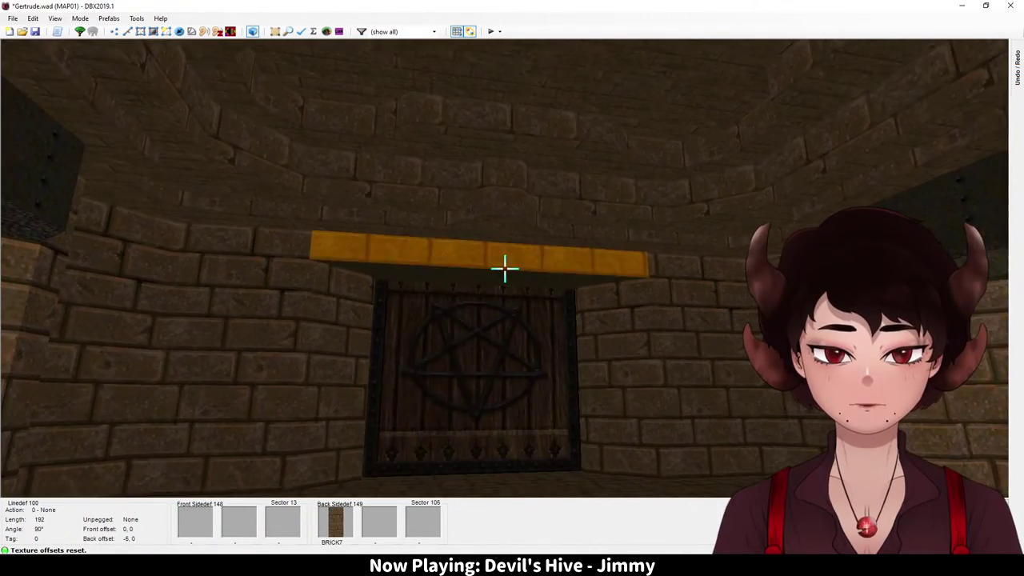
Step: Raise the alcove ceiling in front of the adjoining room's pentagram door to 128
key("q")
key("q")
left_click(504, 269)
scroll(505, 269, "up", 2)
key("q")
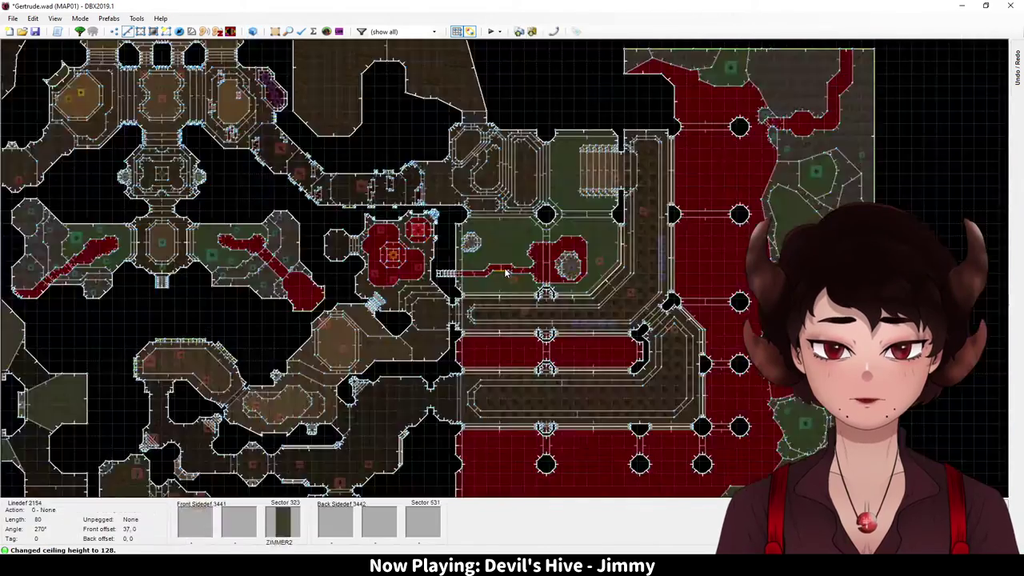
Step: Auto-align the BRICK7 textures on the walls around the pentagram door in the room with the barred windows
key("q")
key("d")
key("e")
key("d")
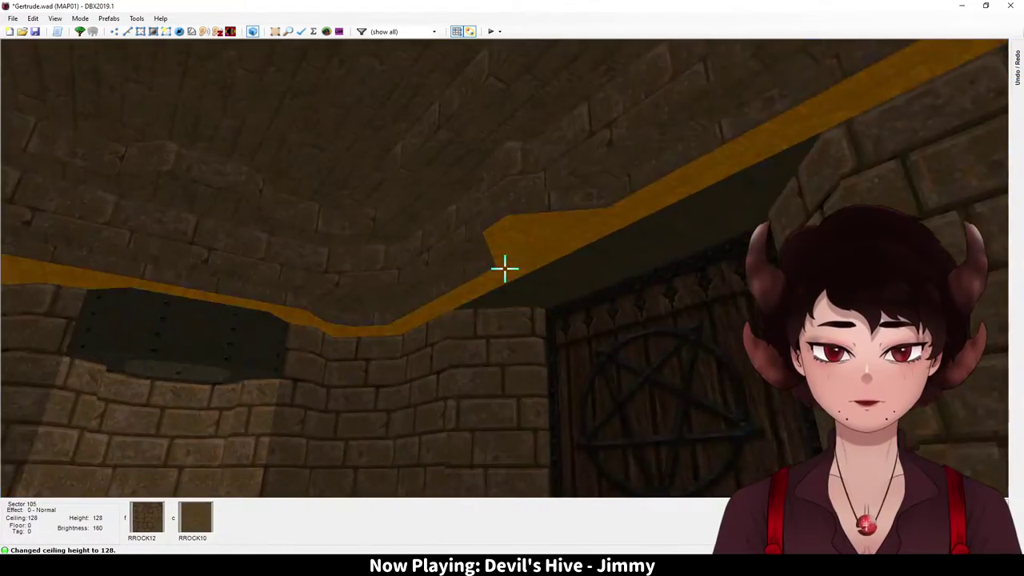
key("a")
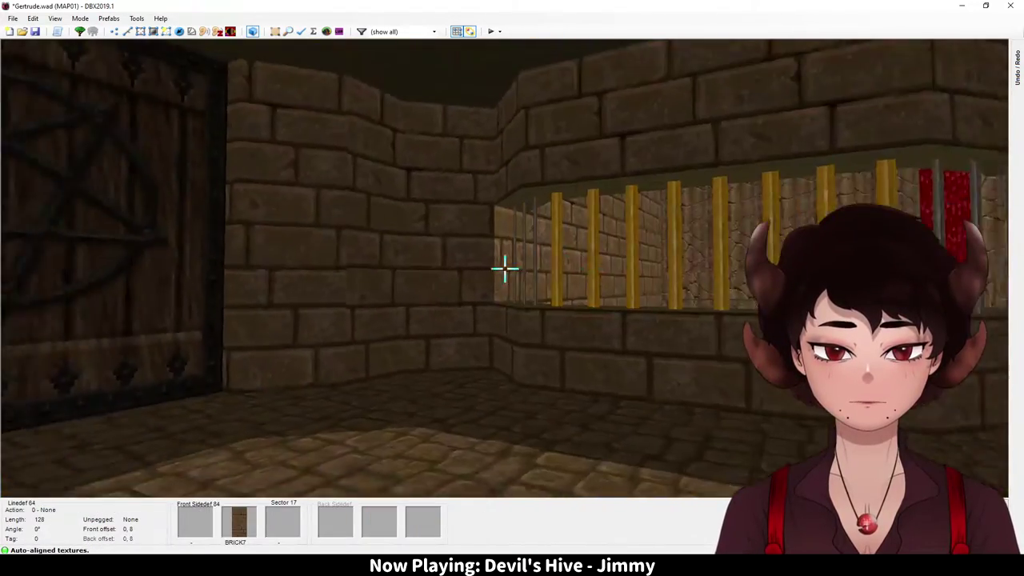
key("d")
key("e")
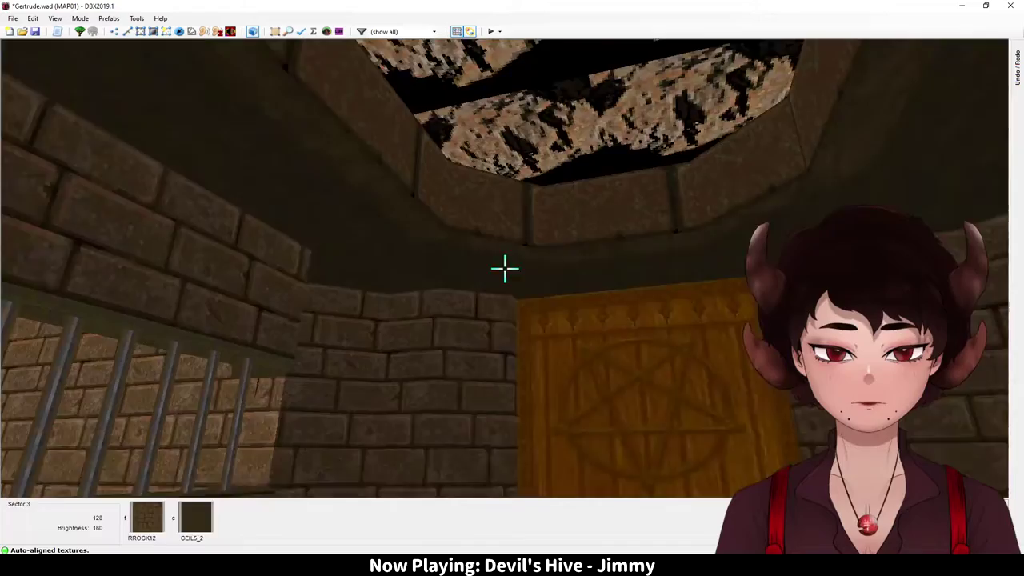
key("d")
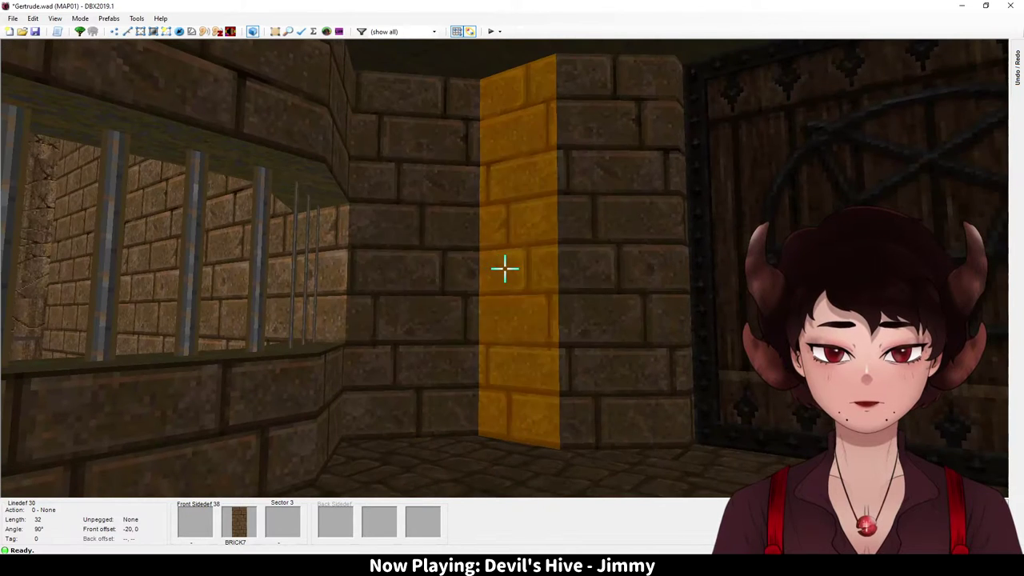
Step: Pick the OBRCKS02 brick texture from the BRCK textures and flood-fill the BRICK7 walls with it
right_click(504, 268)
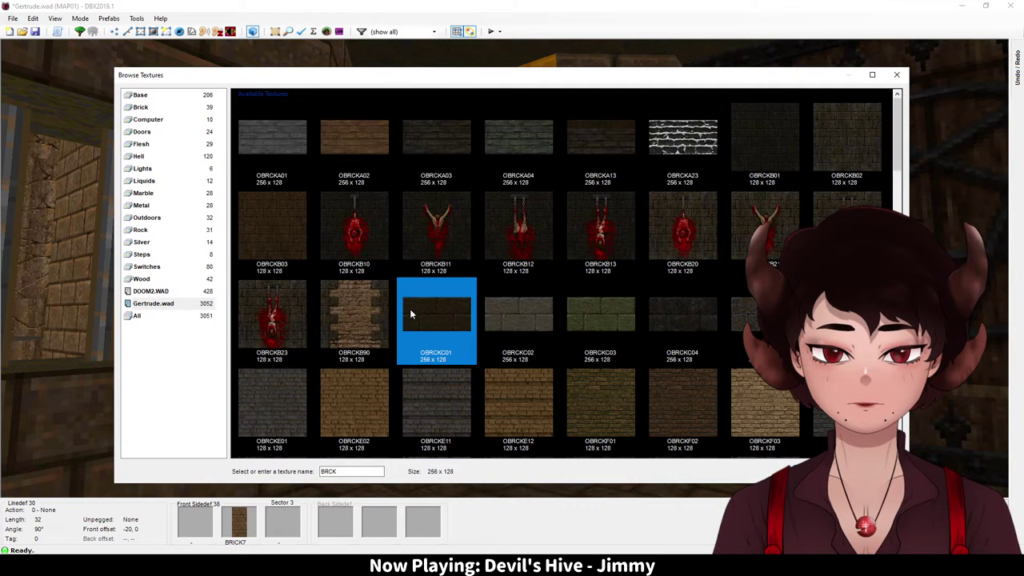
left_click(368, 312)
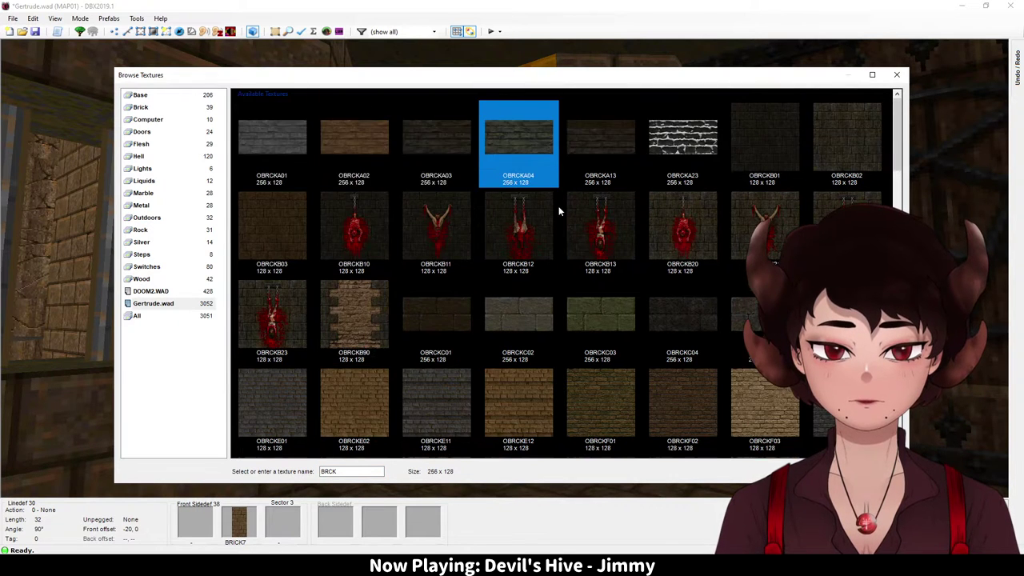
scroll(661, 223, "down", 3)
left_click(661, 223)
scroll(661, 224, "down", 3)
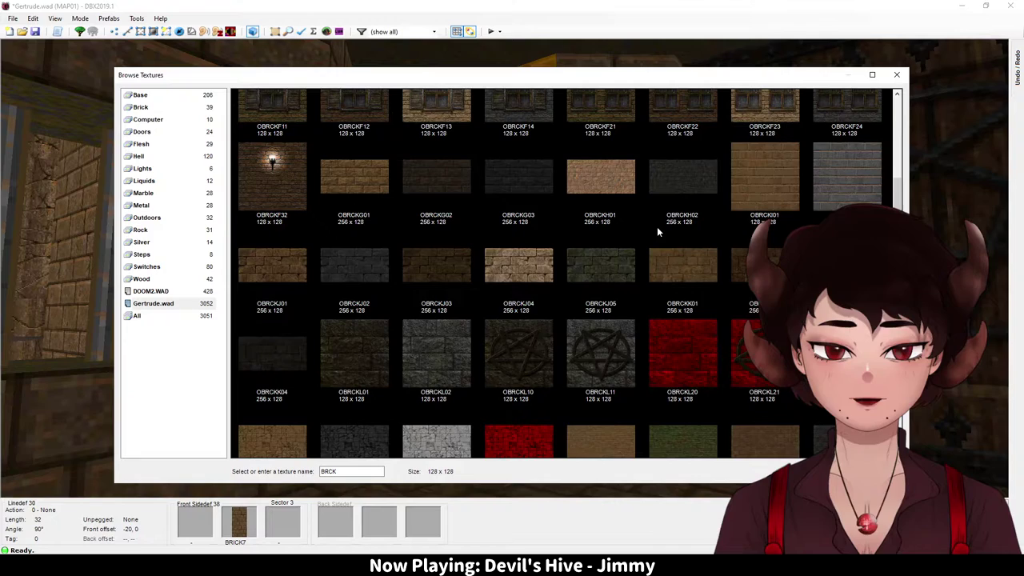
scroll(656, 223, "down", 5)
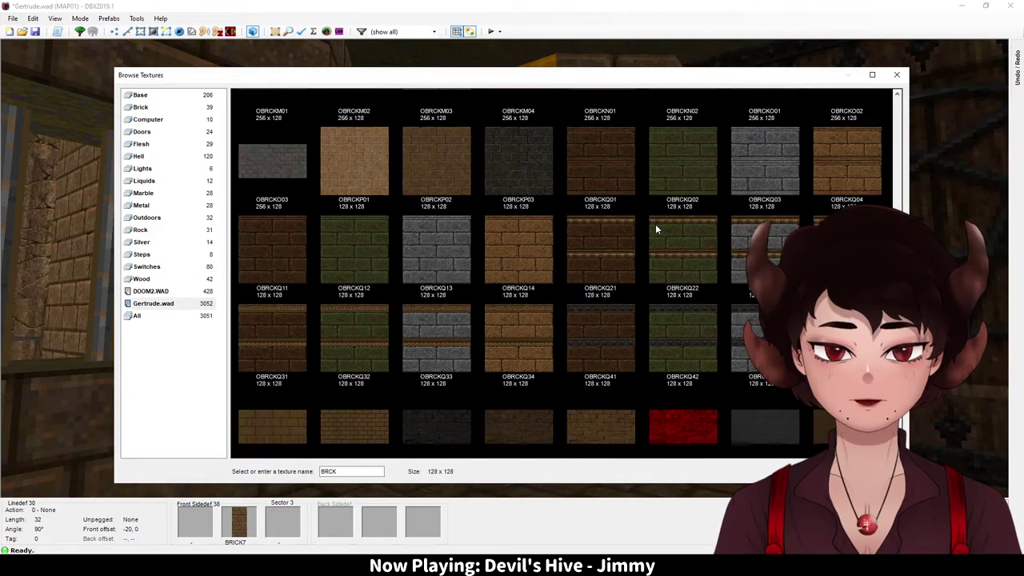
scroll(656, 230, "down", 1)
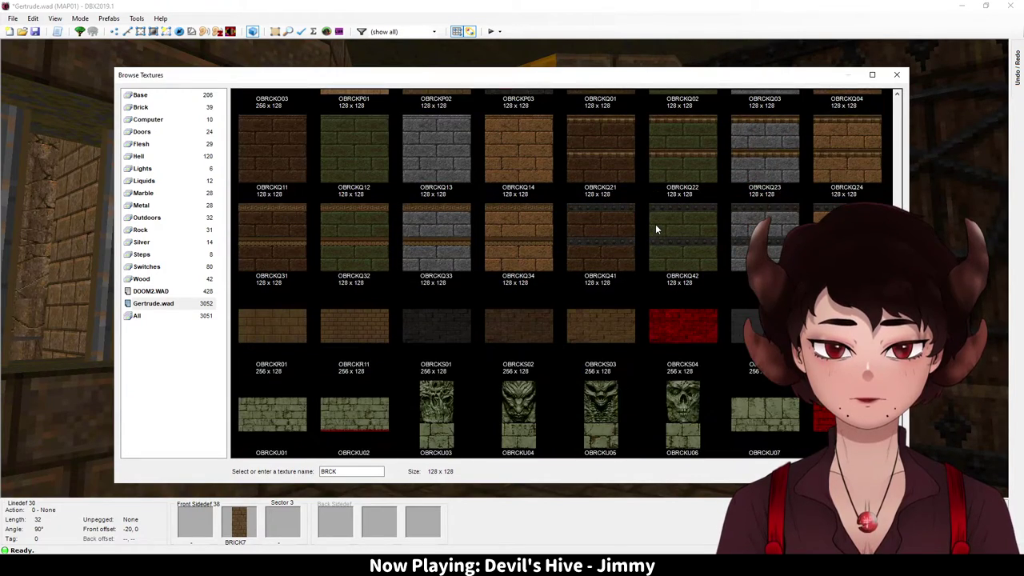
double_click(519, 327)
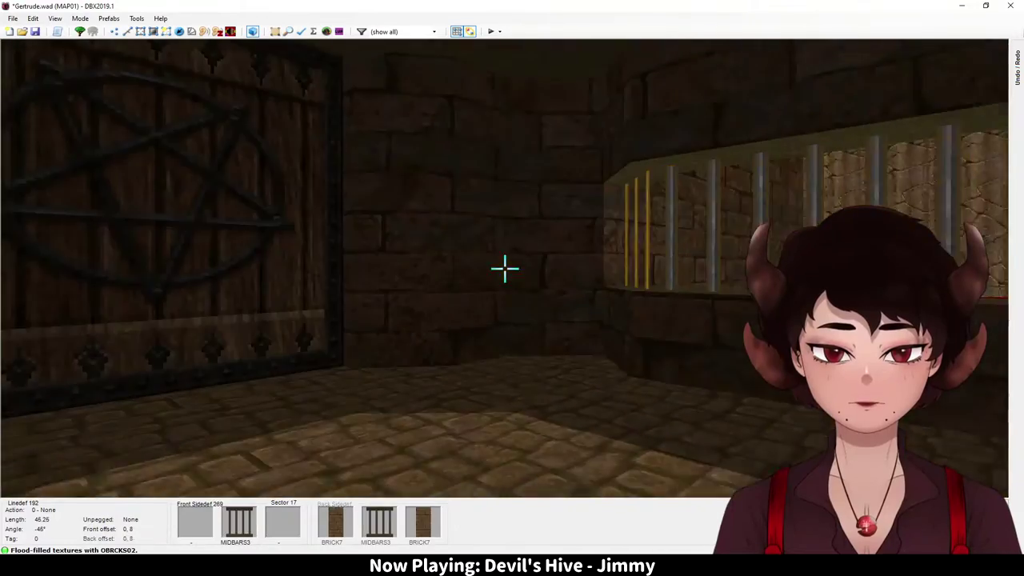
Step: Auto-align the OBRCKS02 textures on the walls around the pentagram door and check the wall joints
key("w")
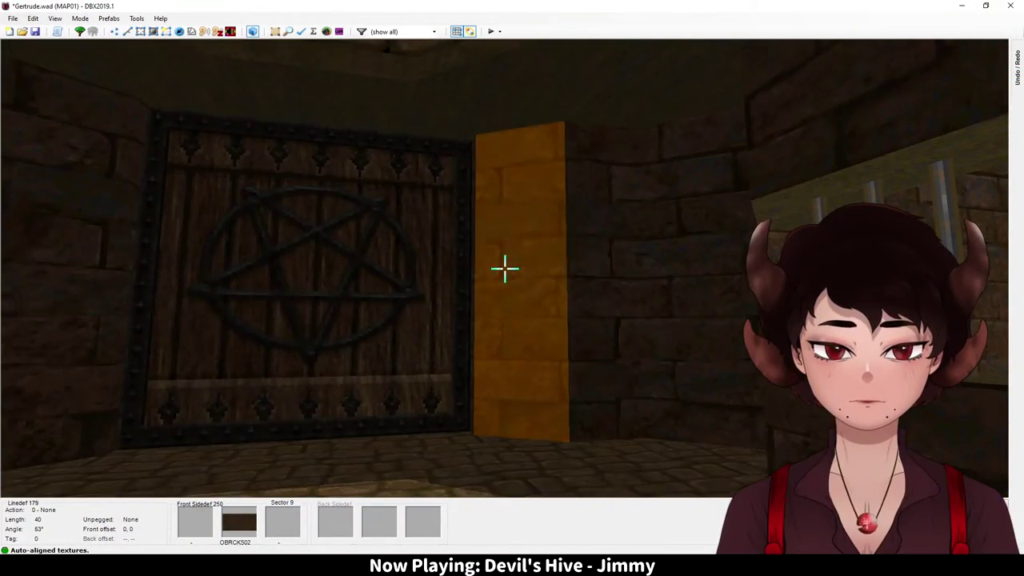
key("s")
key("w")
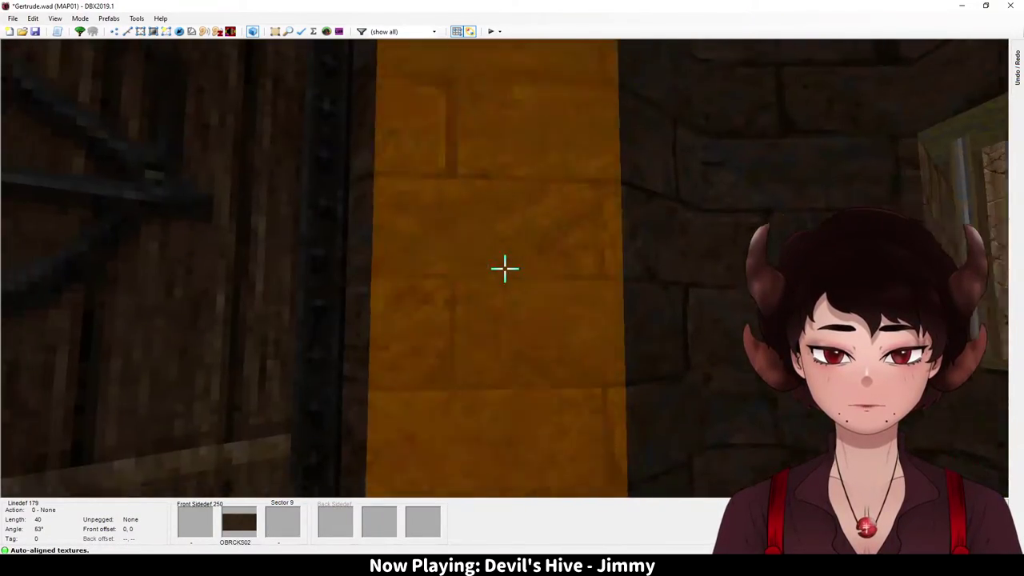
key("s")
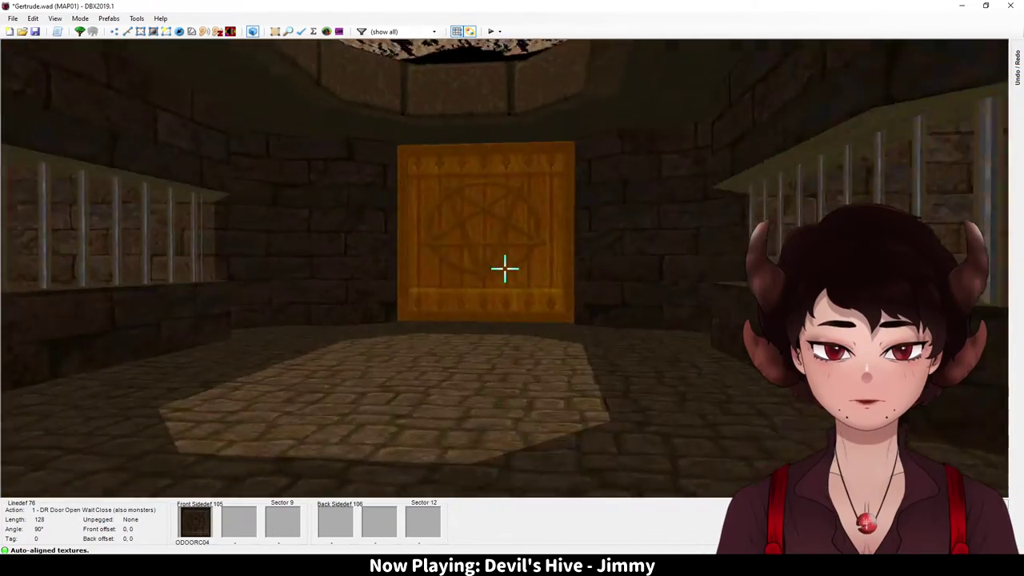
key("w")
key("s")
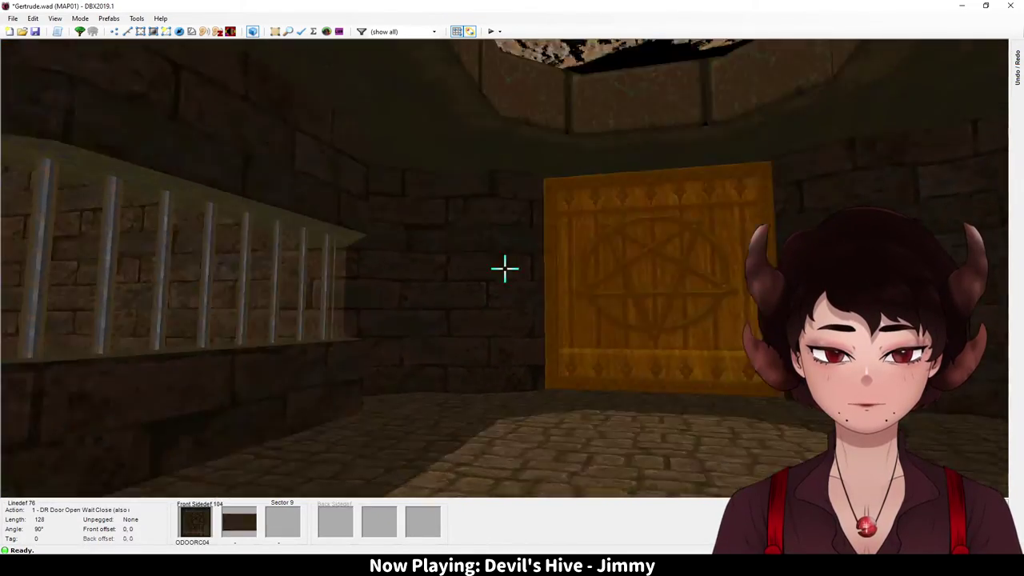
Step: Examine the walls and barred windows from the grass area outside, and turn gravity off to view the map from above
key("s")
key("w")
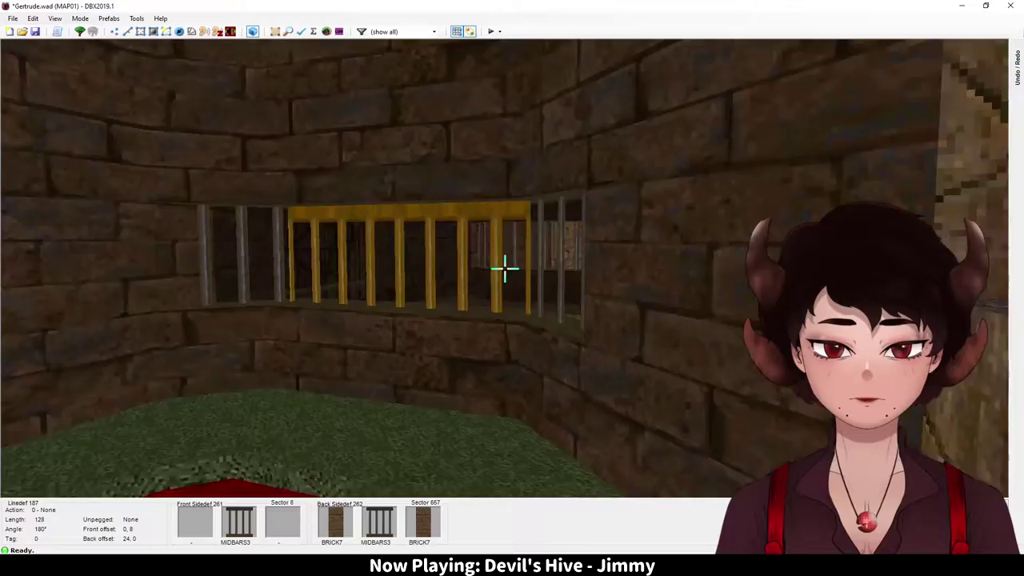
key("w")
key("s")
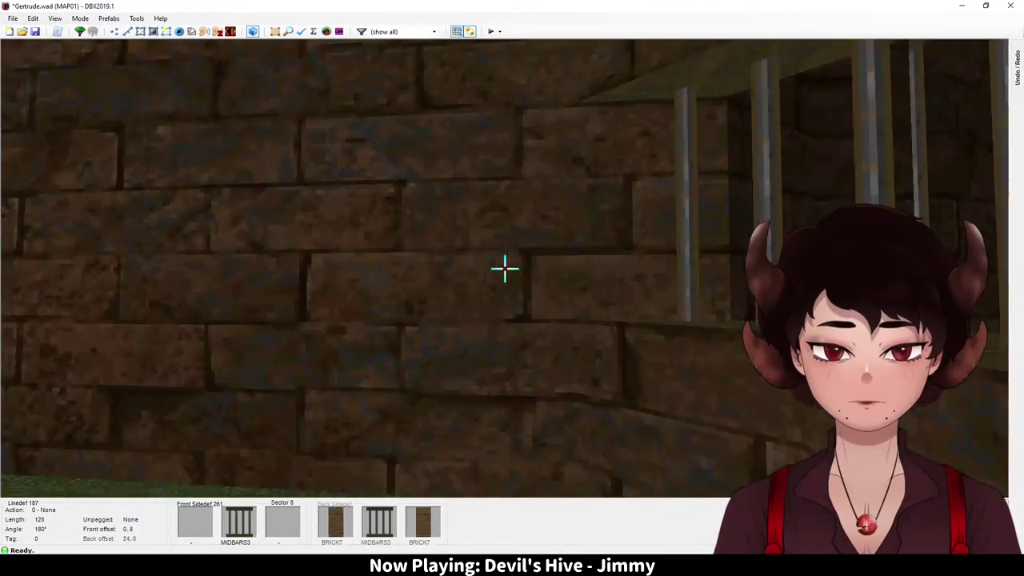
right_click(505, 268)
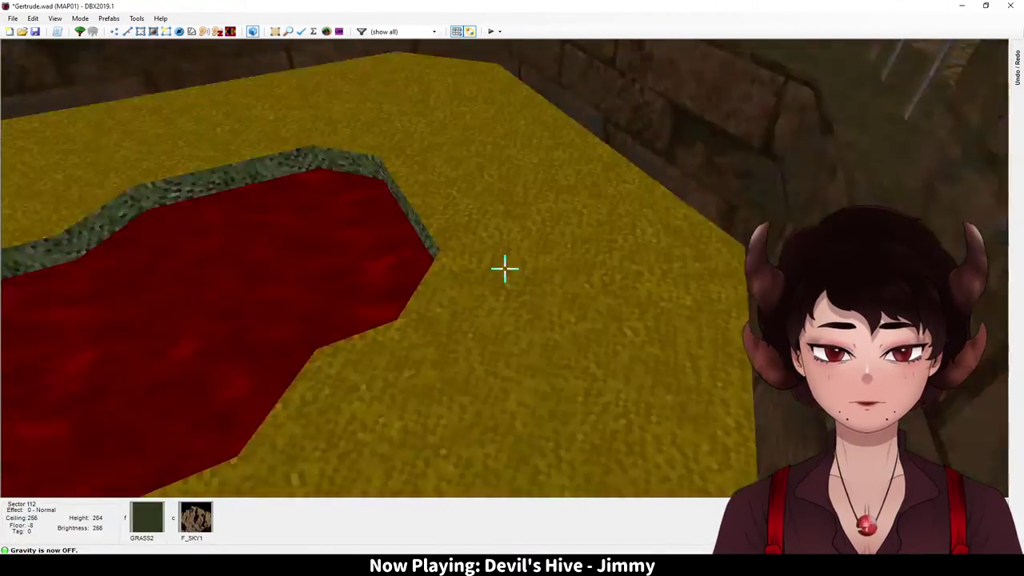
key("w")
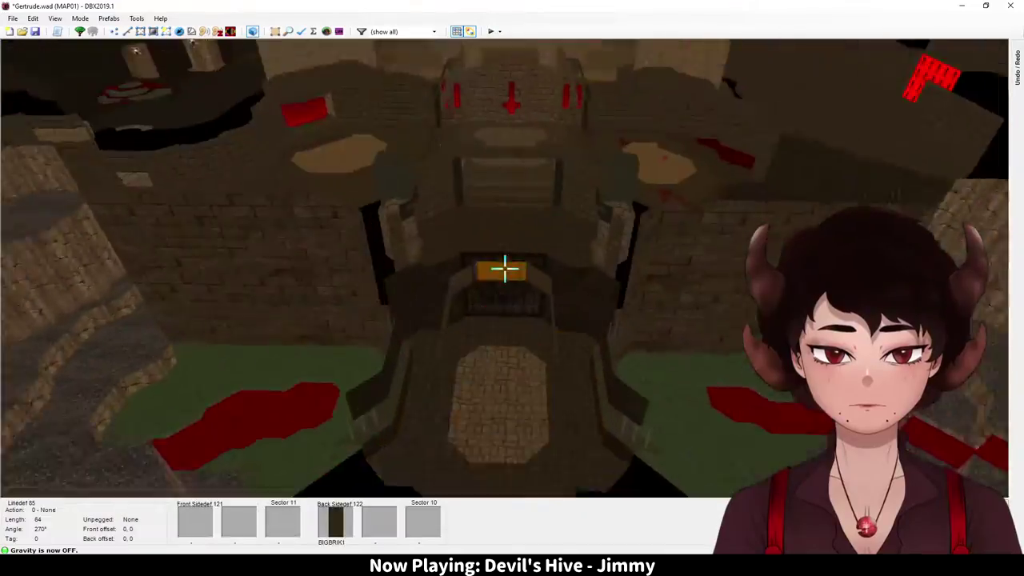
key("w")
Step: In the 2D map's Vertices Mode, move the inner vertices of both barred window openings outward in line with their corner vertices
scroll(500, 267, "up", 6)
scroll(562, 208, "down", 5)
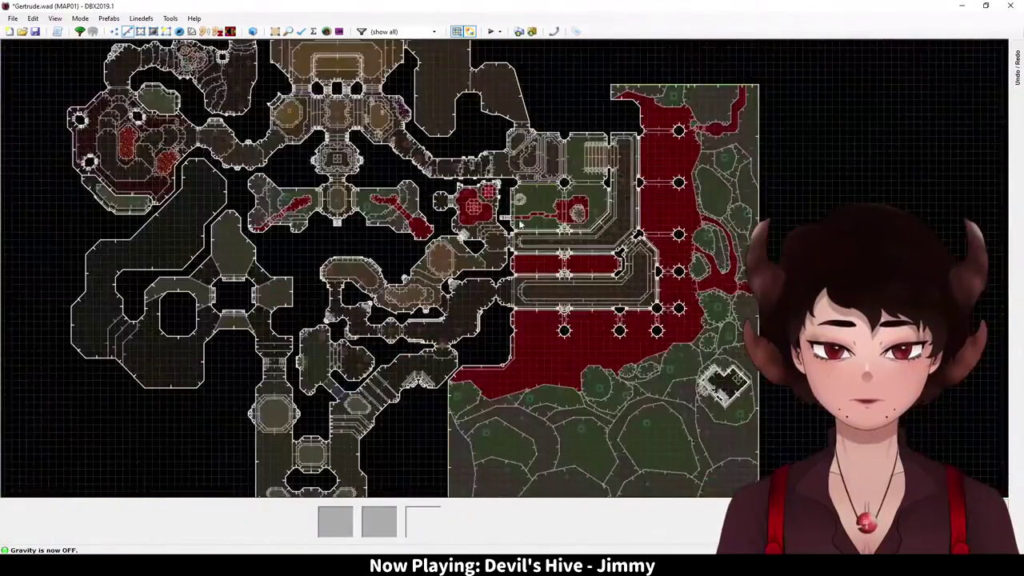
scroll(326, 444, "up", 1)
scroll(324, 447, "up", 3)
scroll(472, 292, "down", 4)
scroll(464, 68, "up", 5)
scroll(280, 294, "up", 4)
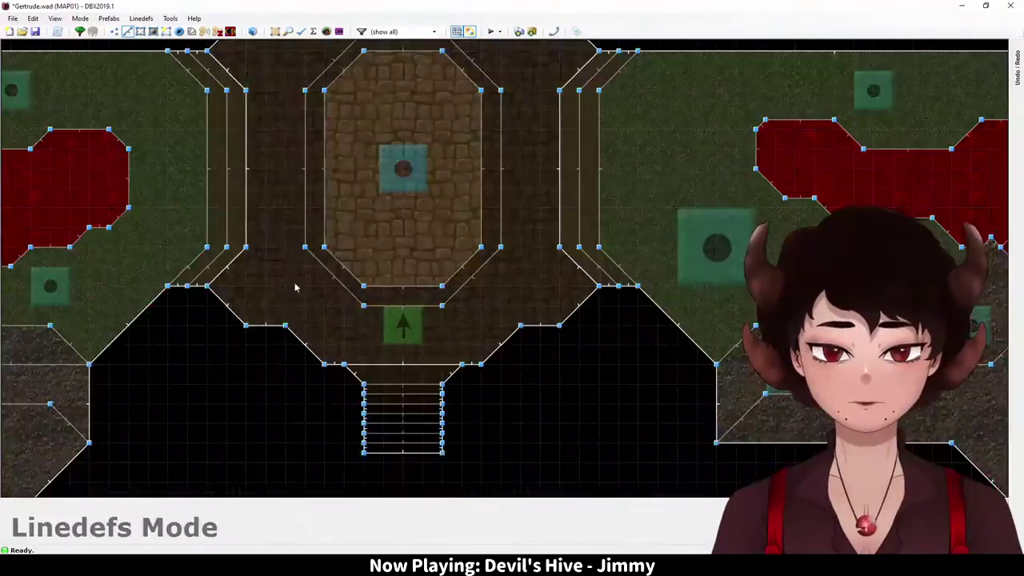
scroll(464, 357, "down", 2)
scroll(332, 212, "up", 3)
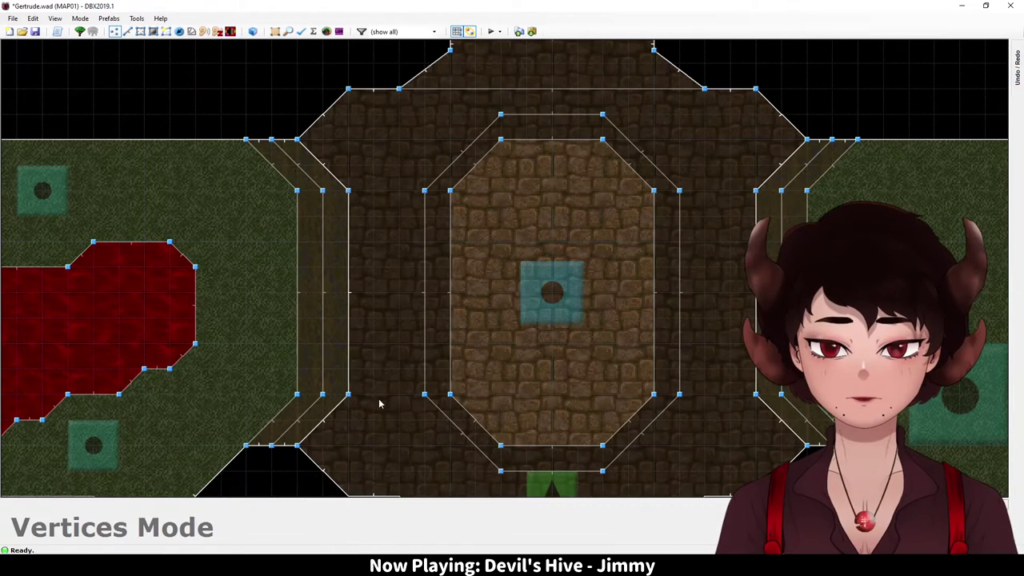
scroll(544, 304, "down", 1)
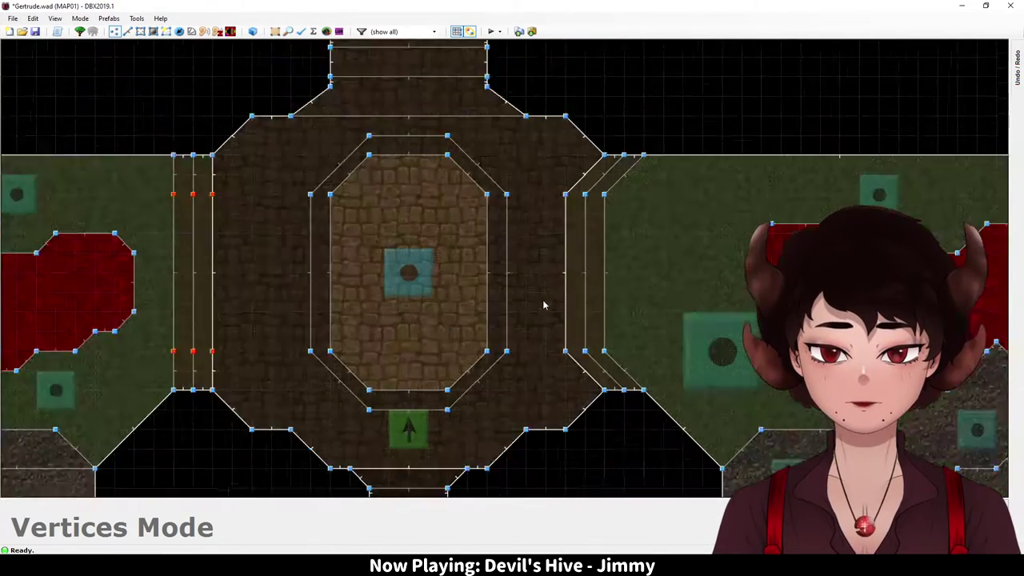
scroll(685, 377, "up", 2)
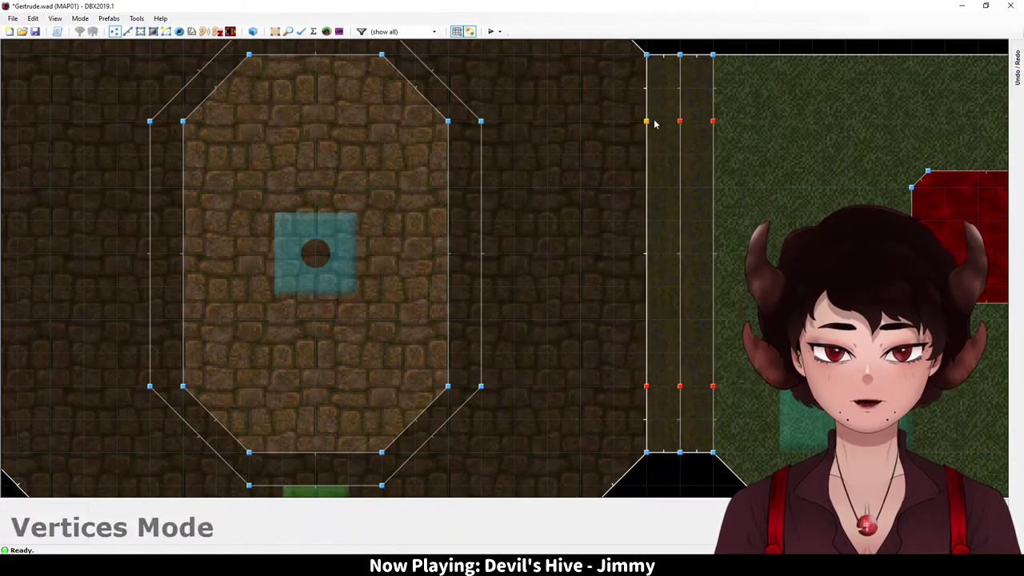
Step: Inspect the pentagram door, brick walls and reshaped barred window openings in 3D from inside the starting room
key("q")
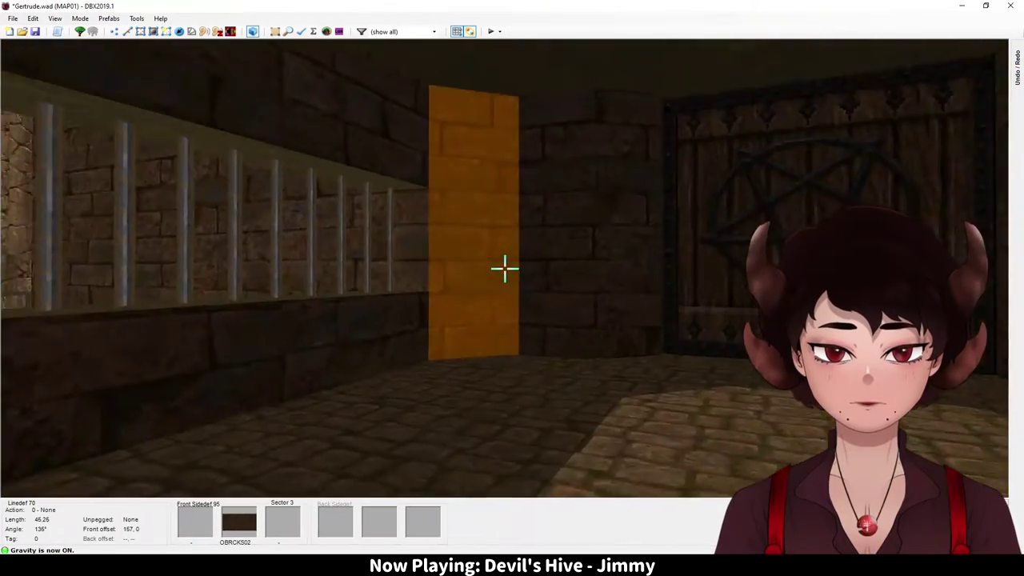
key("s")
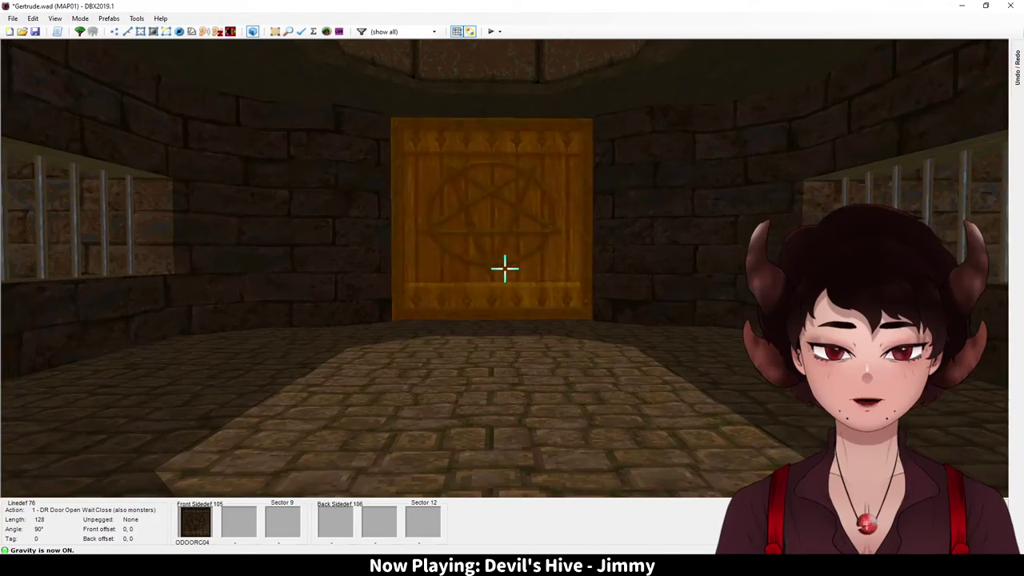
key("w")
key("d")
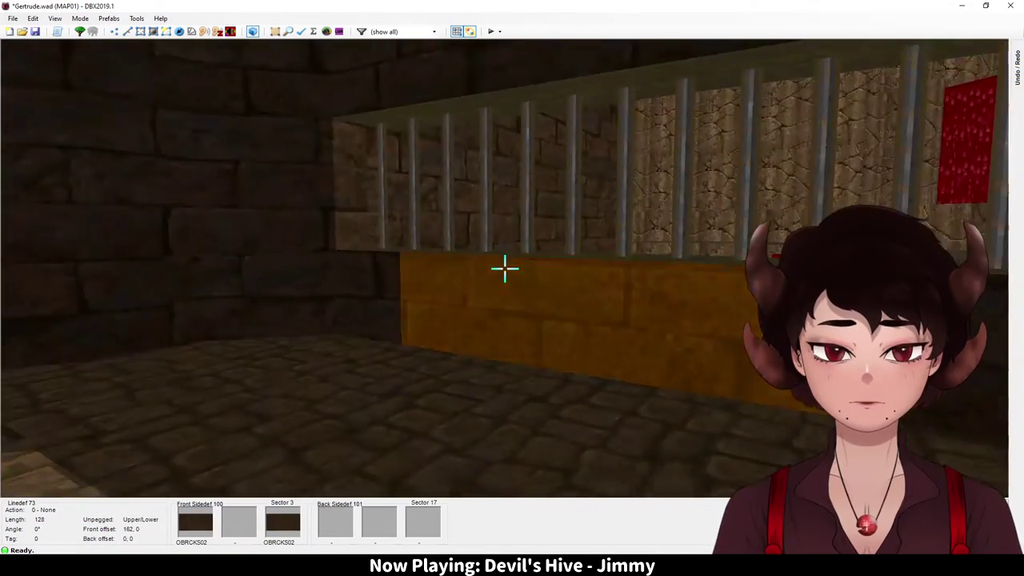
key("s")
key("q")
Step: Move the vertices of the east barred window opening 32 units inward toward the middle of the starting room
scroll(572, 277, "down", 6)
scroll(528, 276, "up", 4)
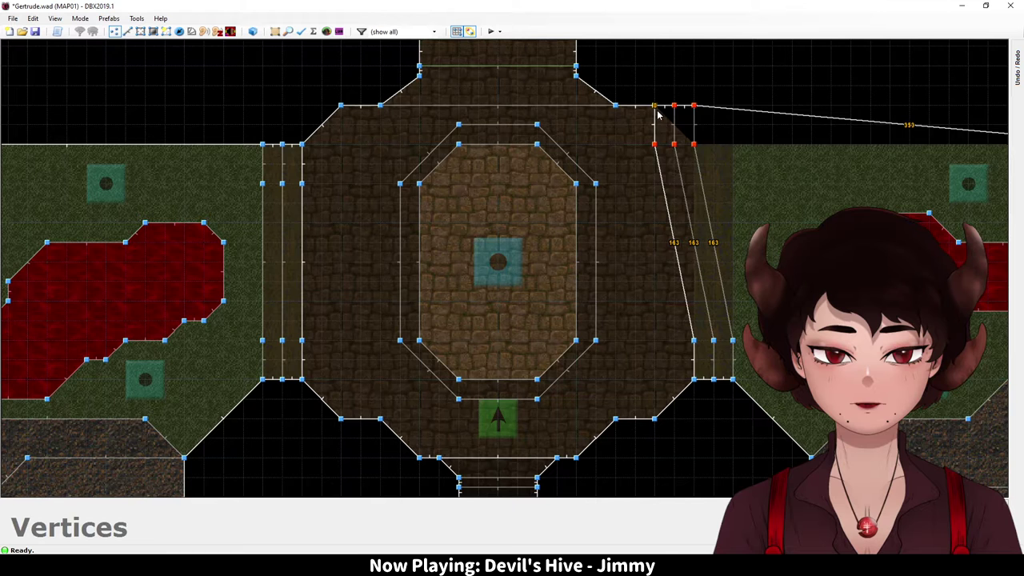
left_click(658, 115)
left_click_drag(649, 140, 679, 172)
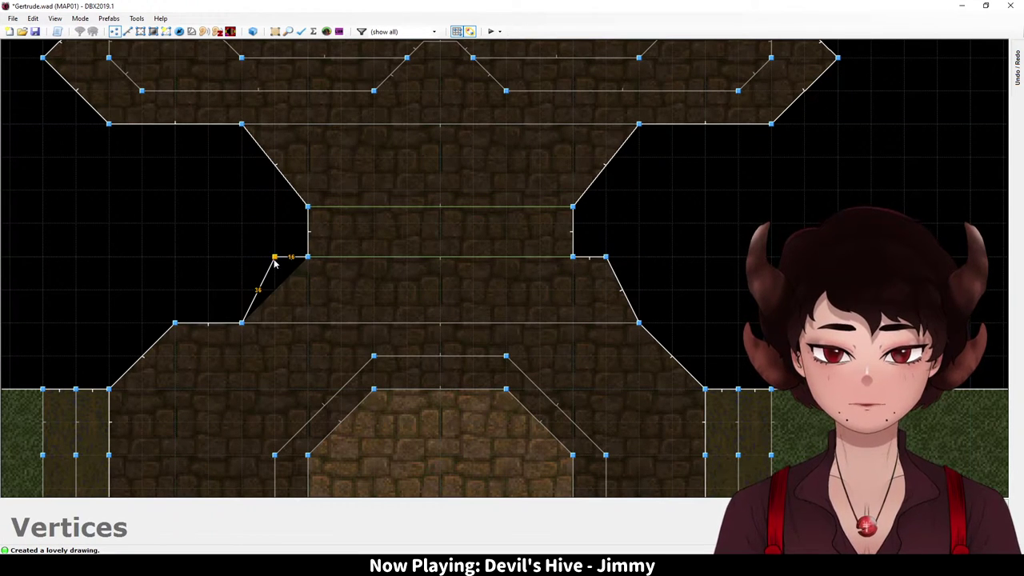
Step: Reshape the door passage north of the room by aligning its corner vertices with the side walls, leaving 16-unit jambs around a 16-unit-deep door
left_click(274, 257)
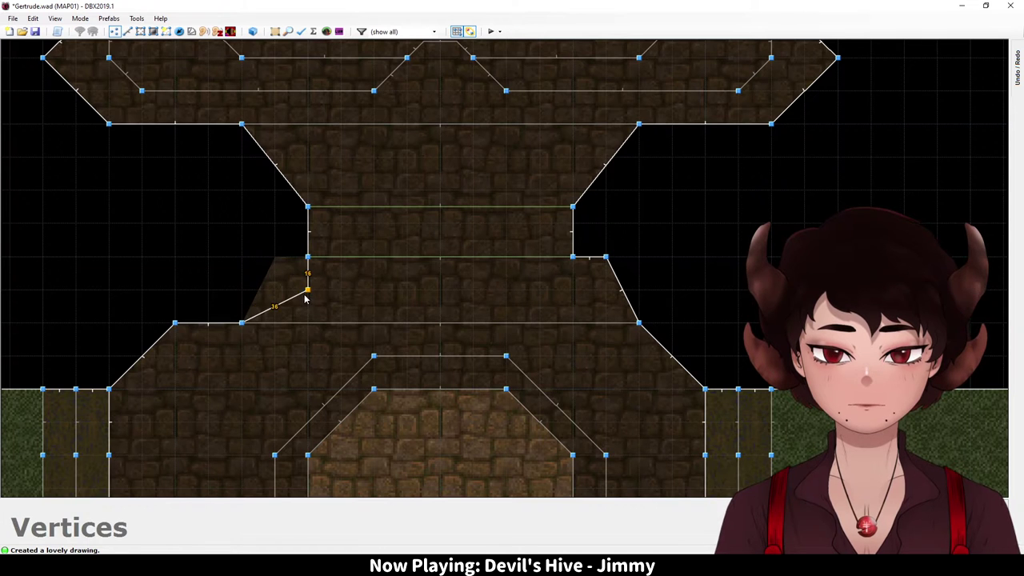
left_click(305, 297)
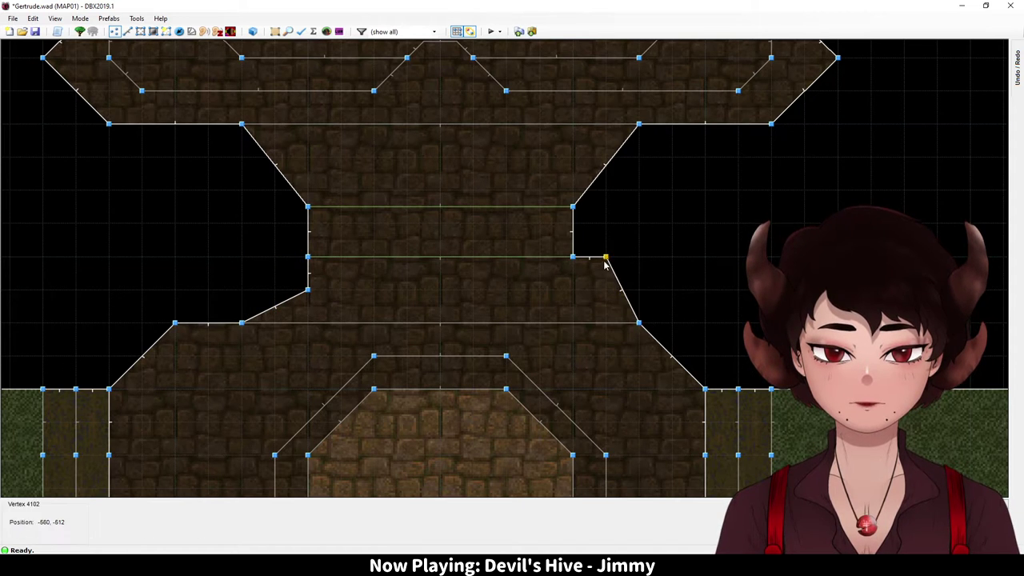
left_click(569, 302)
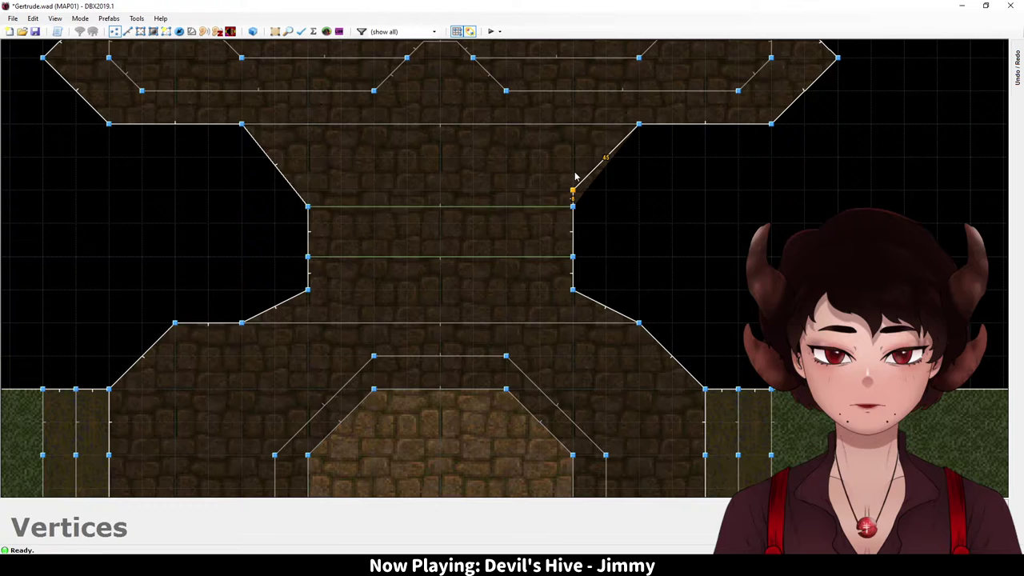
right_click_drag(292, 194, 312, 192)
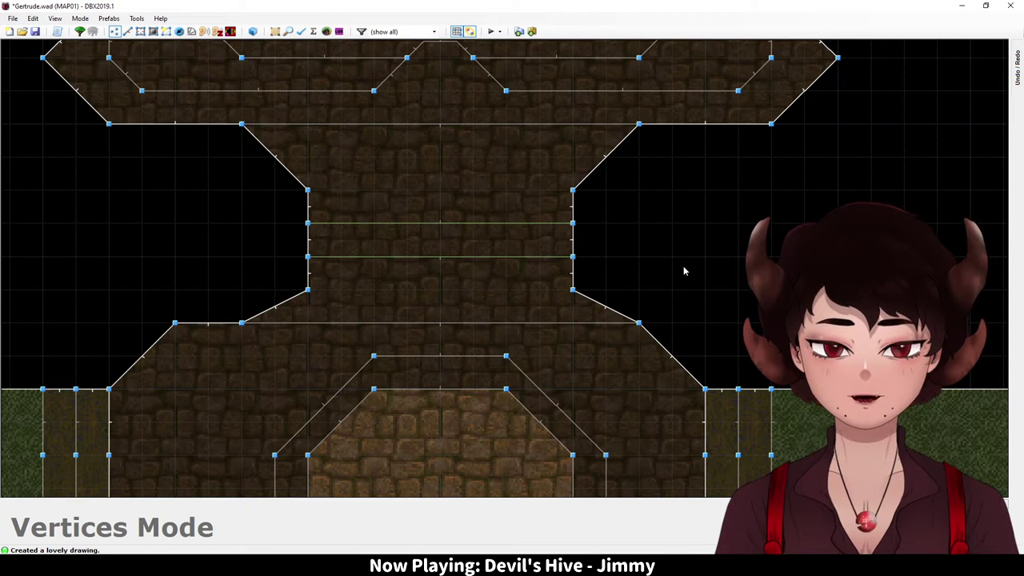
Step: Move the west window opening inward to mirror the east one and delete the surplus vertex, making the octagonal room symmetrical
scroll(632, 309, "down", 2)
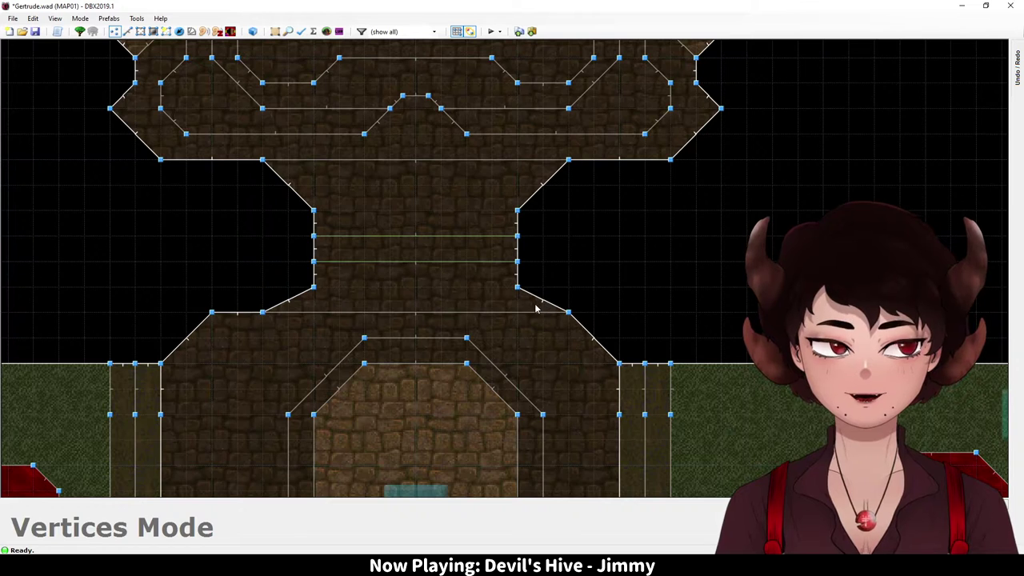
scroll(571, 318, "up", 2)
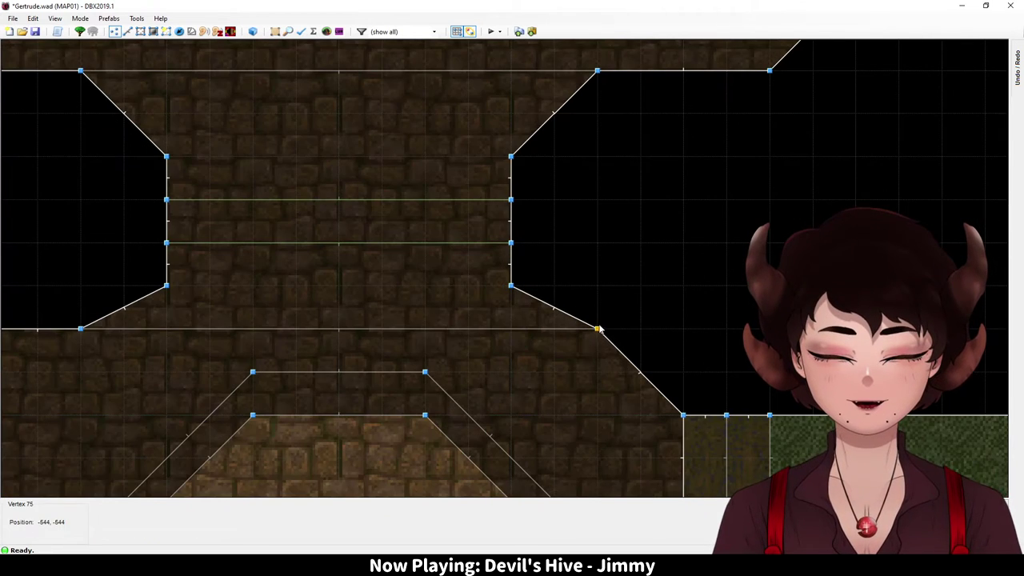
scroll(616, 296, "down", 2)
scroll(592, 316, "up", 1)
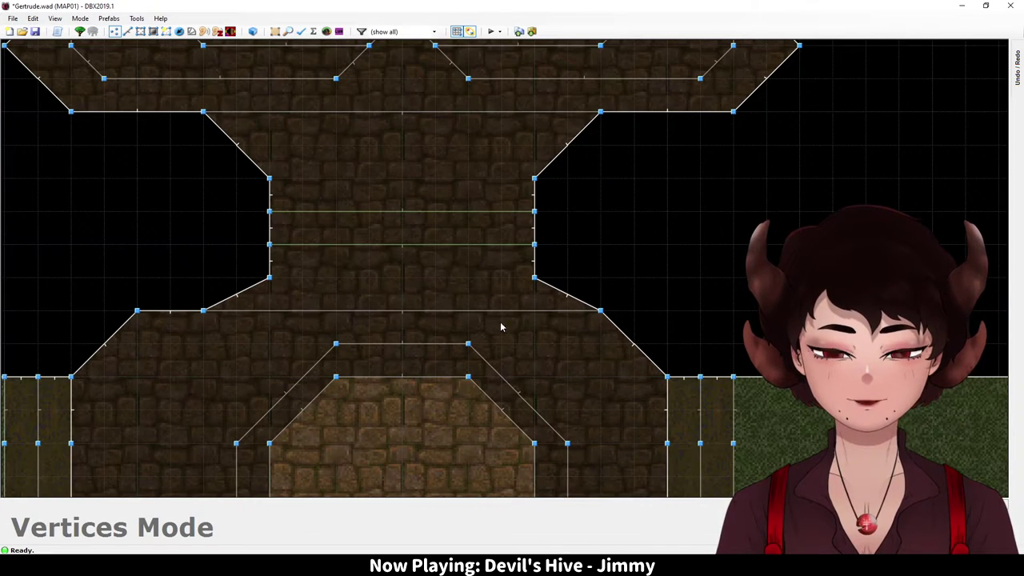
scroll(353, 318, "down", 3)
scroll(263, 315, "up", 4)
key("Delete")
key("w")
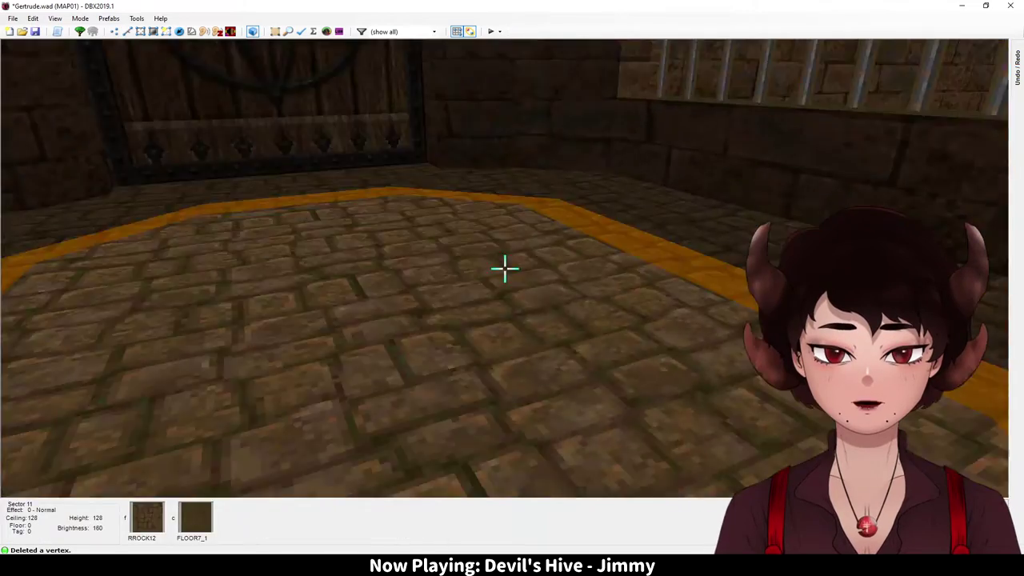
key("q")
key("v")
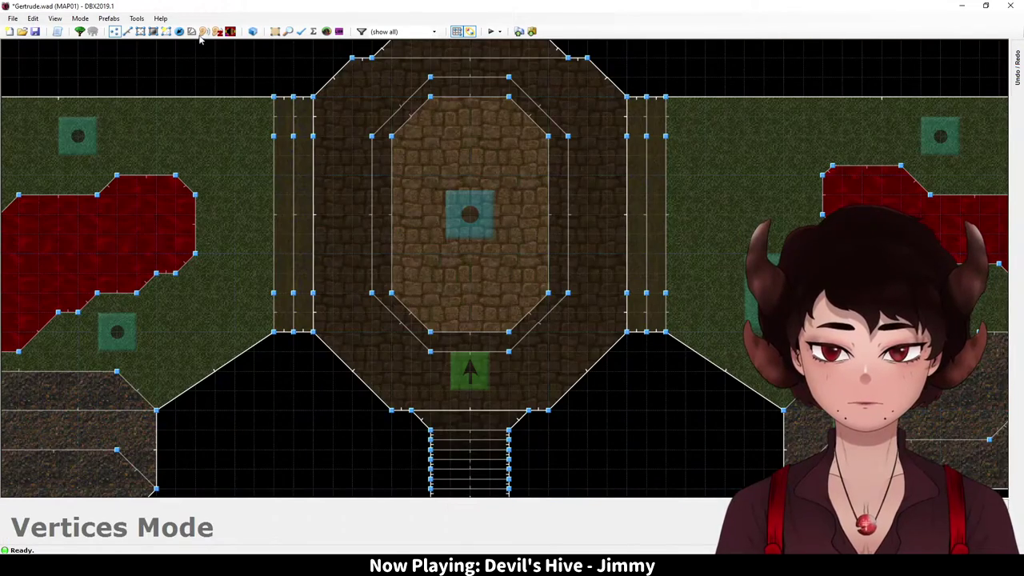
Step: In Things Mode, delete the thing at the centre of the light stone floor and move the player start north into its place
key("t")
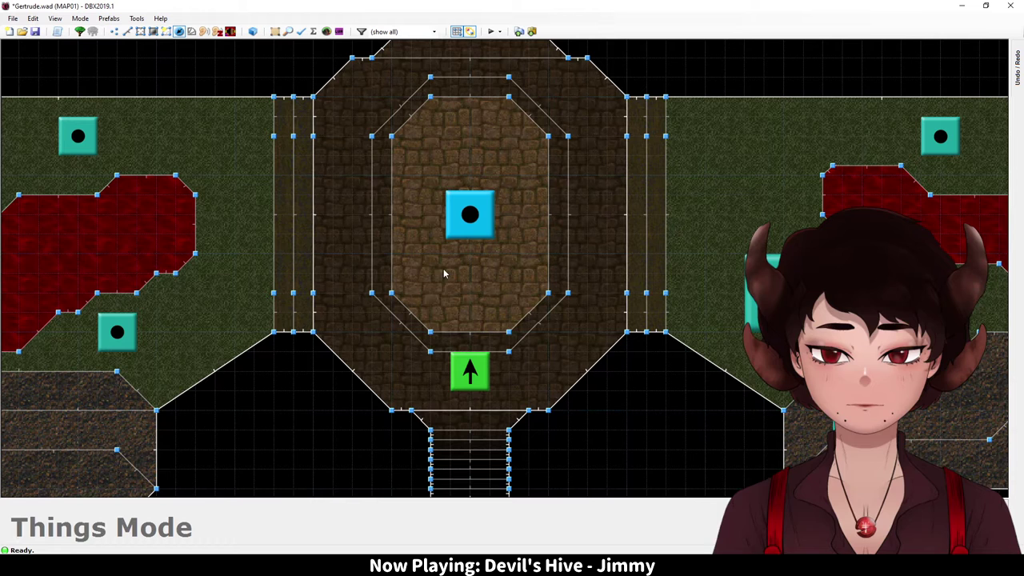
left_click(466, 228)
key("Delete")
left_click_drag(489, 369, 482, 234)
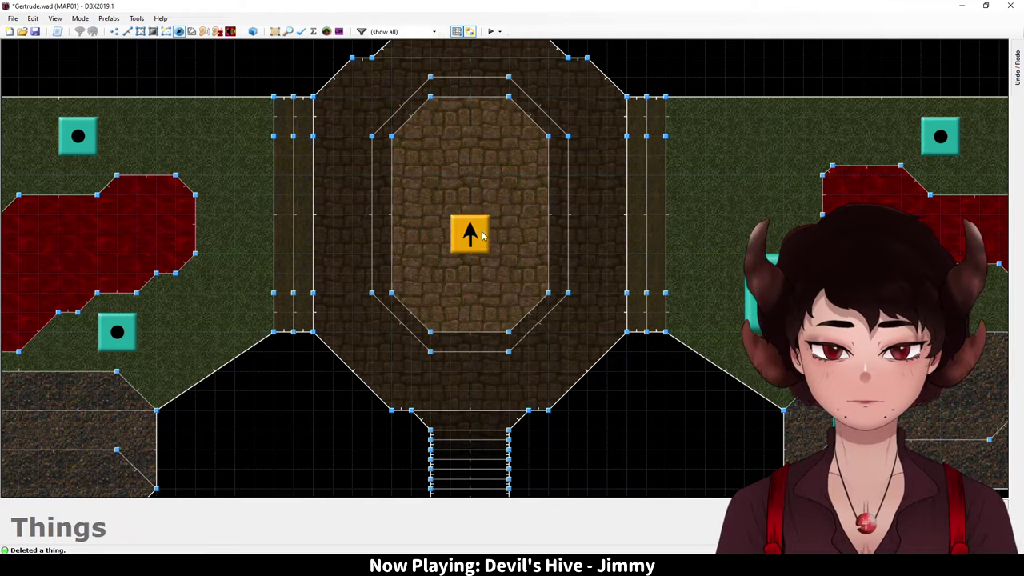
Step: Insert Player 2, Player 3 and Player 4 starts at a 90° angle to the west, east and south of the Player 1 start
right_click(389, 278)
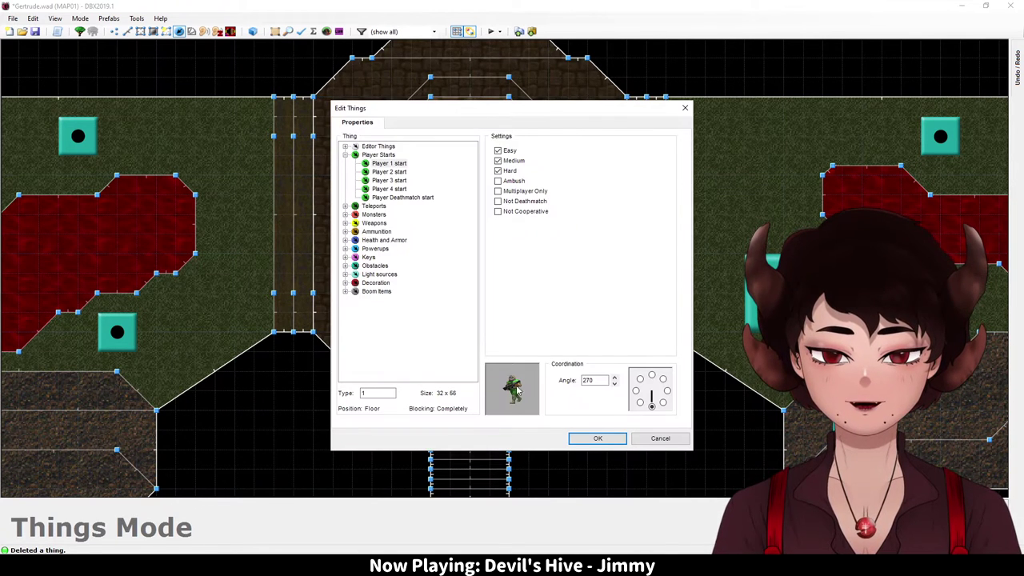
left_click(598, 439)
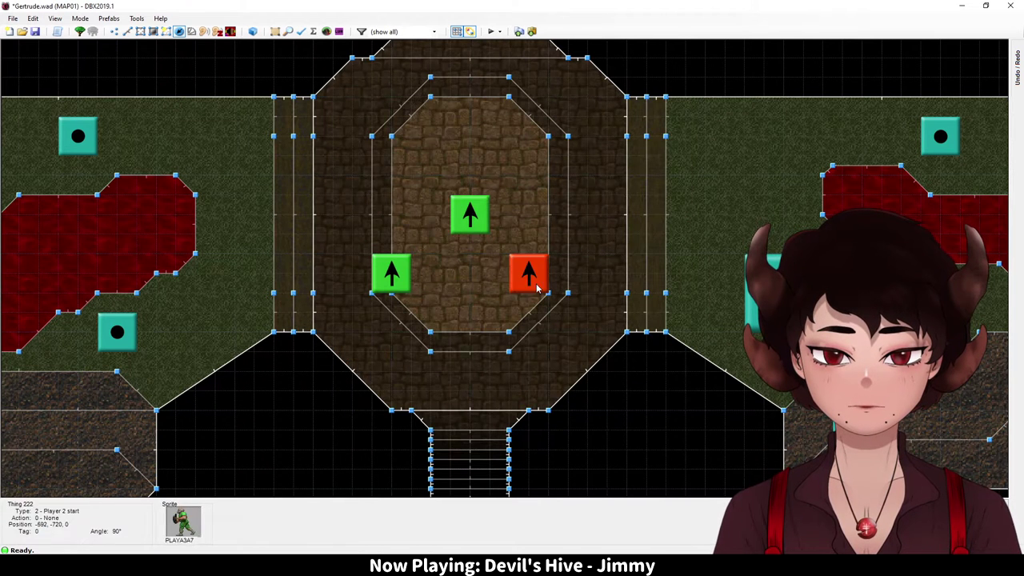
double_click(528, 273)
left_click(599, 438)
double_click(461, 355)
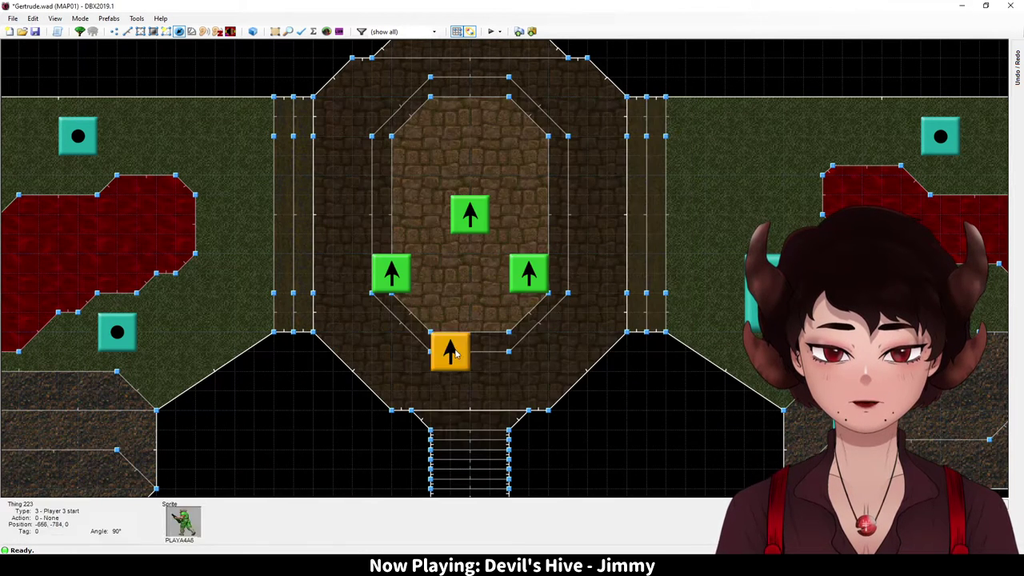
left_click(600, 439)
Step: Rearrange the four player starts into a symmetrical diamond centred on the light stone floor
left_click_drag(587, 388, 361, 189)
right_click_drag(525, 274, 659, 267)
key("c")
left_click_drag(706, 404, 516, 138)
left_click_drag(528, 231, 408, 233)
left_click(560, 370)
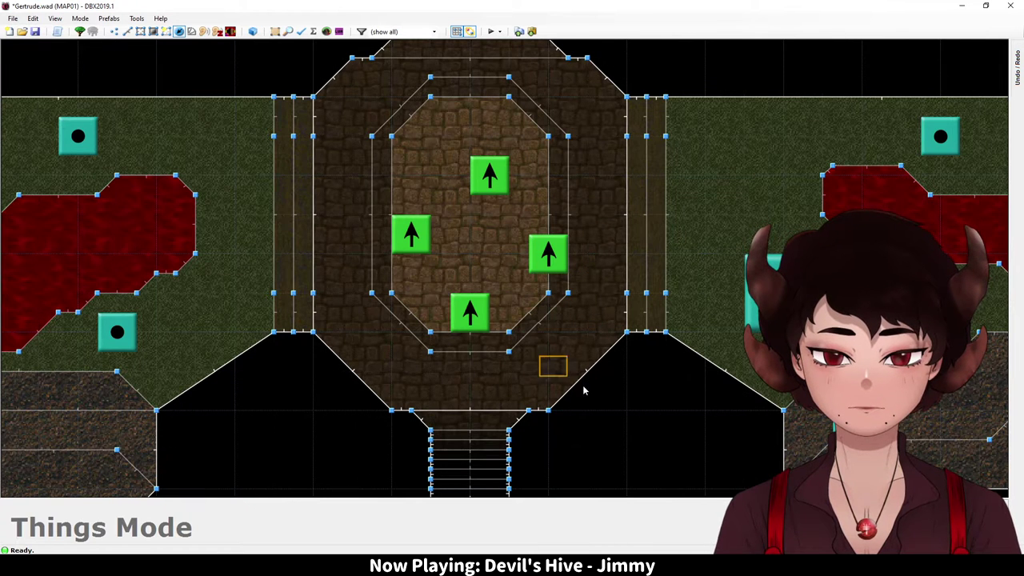
left_click_drag(470, 312, 470, 332)
left_click_drag(489, 174, 470, 174)
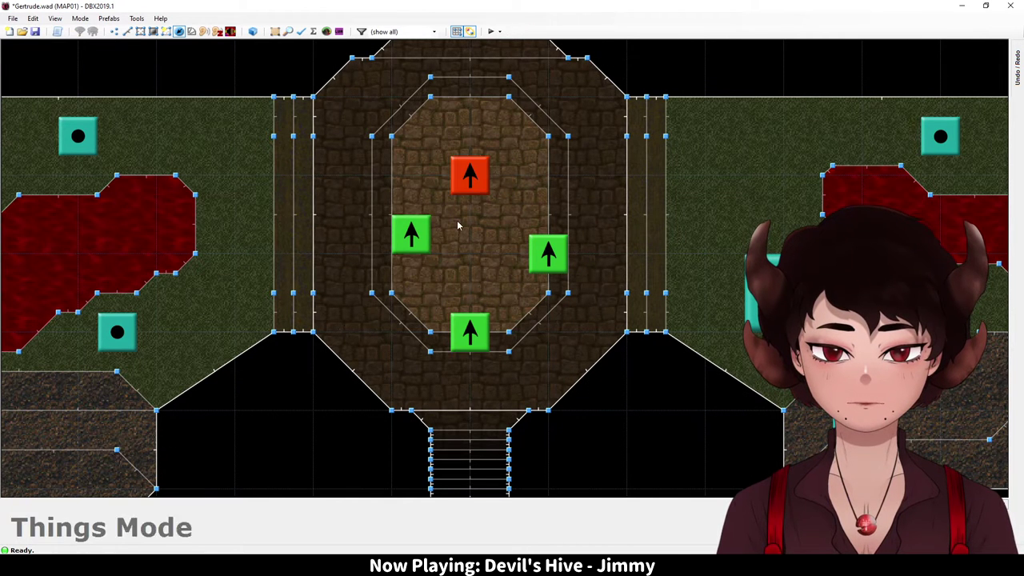
left_click_drag(412, 235, 393, 256)
mouse_move(550, 258)
left_mouse_down()
mouse_move(629, 258)
mouse_move(551, 260)
left_mouse_up()
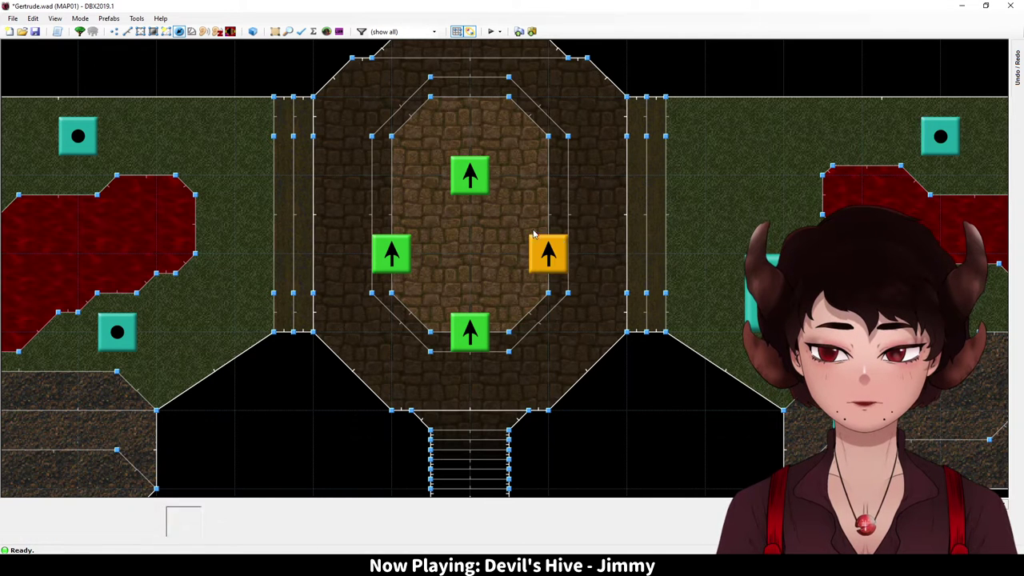
Step: Shift all four player starts 32 units south, and bring the north and south starts 32 units closer to the diamond's middle
left_click_drag(336, 128, 583, 374)
left_click_drag(471, 332, 471, 369)
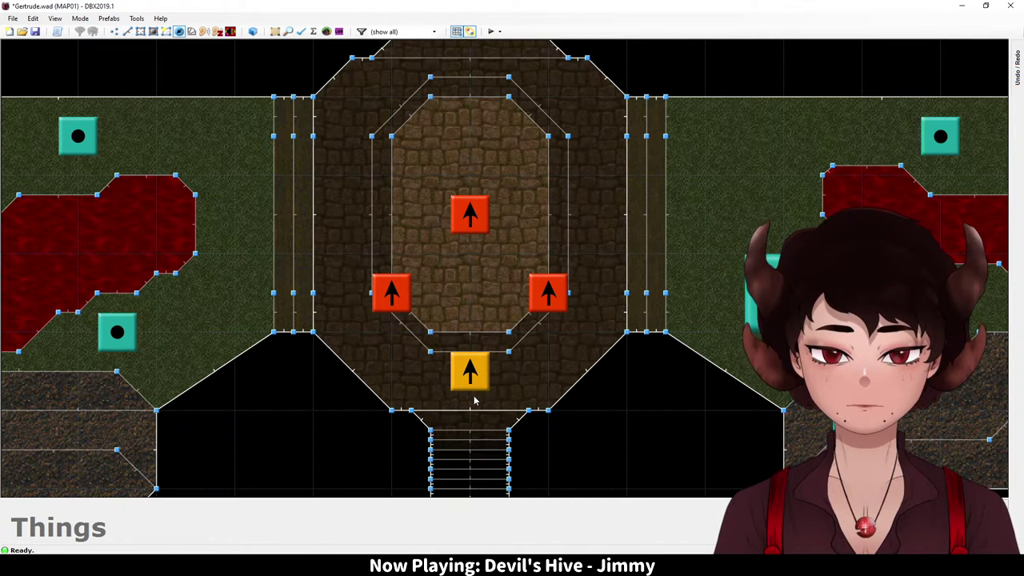
right_click_drag(474, 396, 469, 385)
left_click_drag(583, 402, 666, 469)
left_click_drag(472, 224, 472, 304)
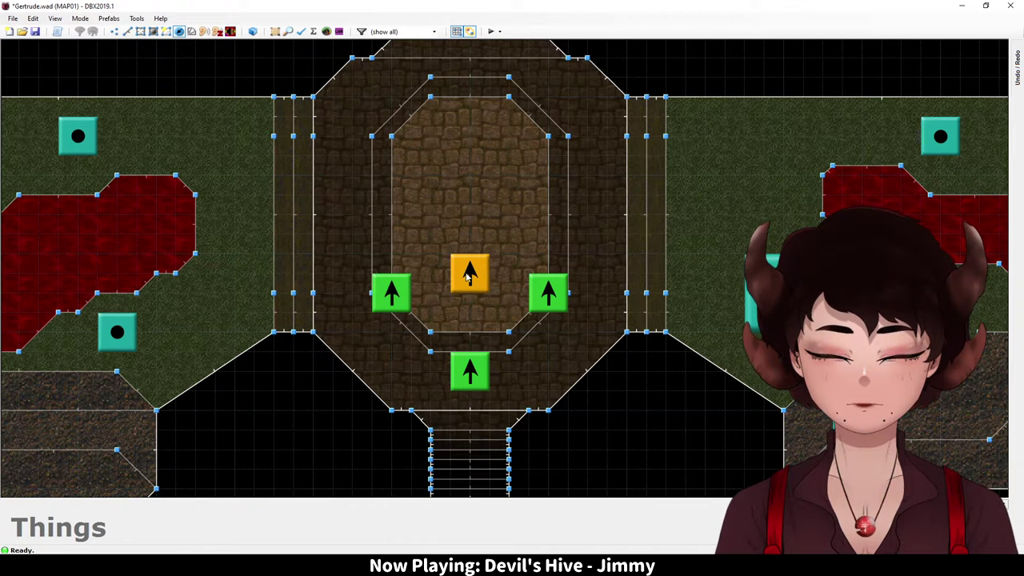
left_click_drag(469, 369, 469, 330)
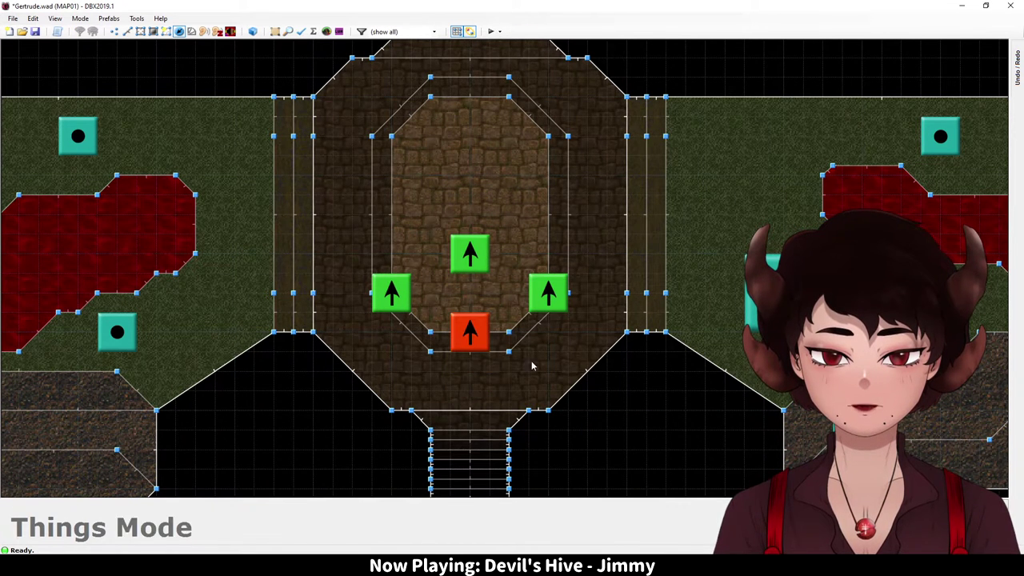
Step: Shift the whole group of player starts another 32 units south, and move the north start back up by 32 units
left_click_drag(334, 208, 599, 403)
left_click_drag(462, 258, 458, 298)
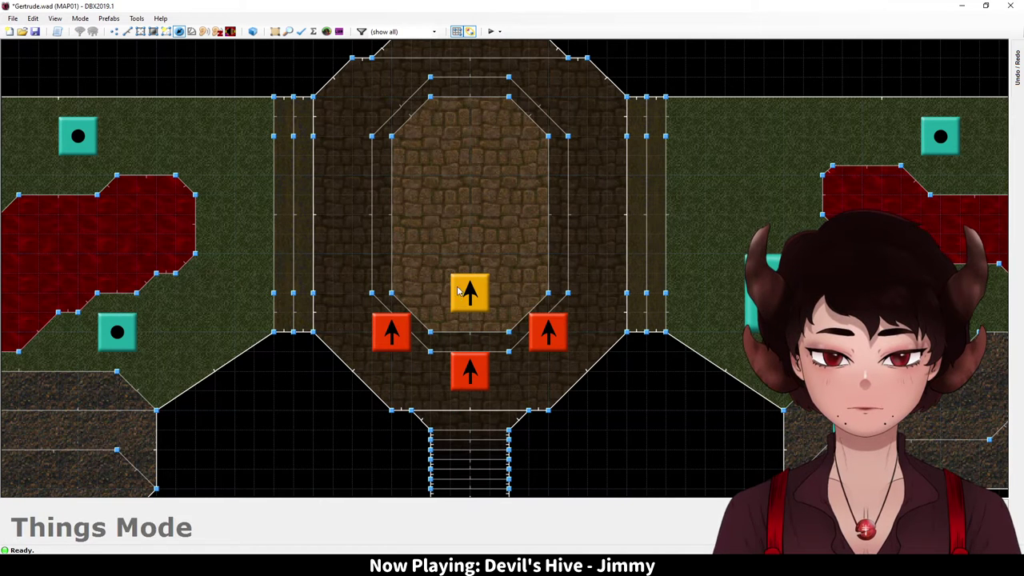
left_click(459, 293)
left_click_drag(458, 293, 459, 254)
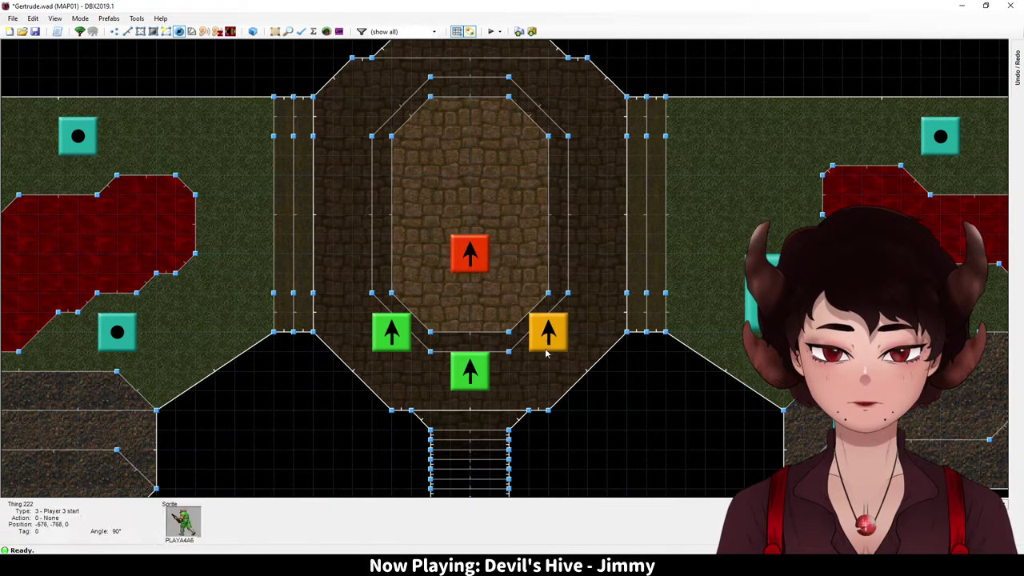
Step: Move the east and west player starts 16 units north, and save the map
left_click_drag(547, 354, 548, 332)
left_click_drag(405, 332, 406, 312)
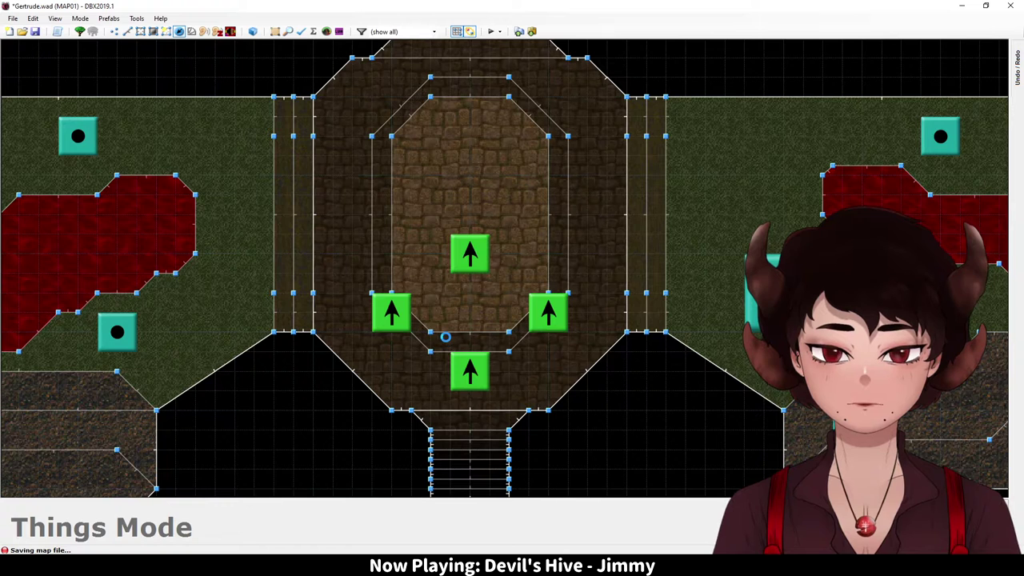
scroll(446, 340, "down", 1)
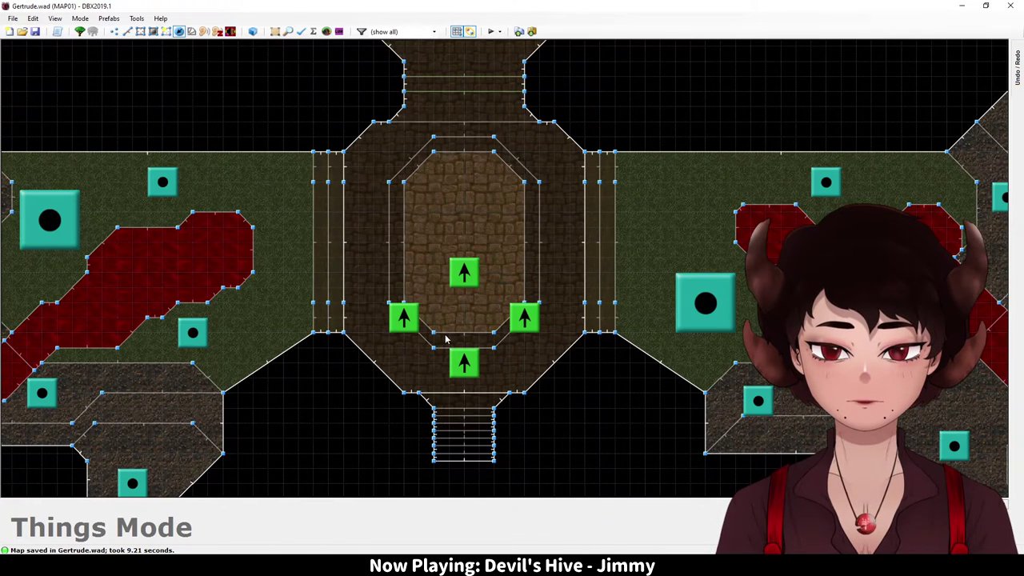
Step: In Vertices Mode, move the inner corner vertices of the rocky ledges in the east grass area 32 units toward the starting room
left_click(115, 32)
scroll(662, 389, "up", 6)
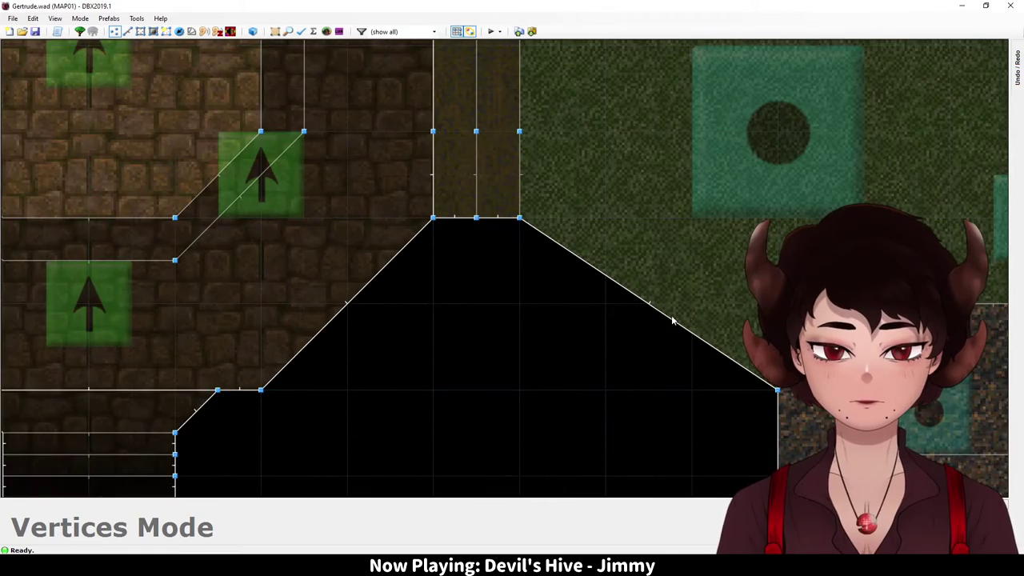
scroll(612, 349, "down", 5)
scroll(593, 355, "up", 4)
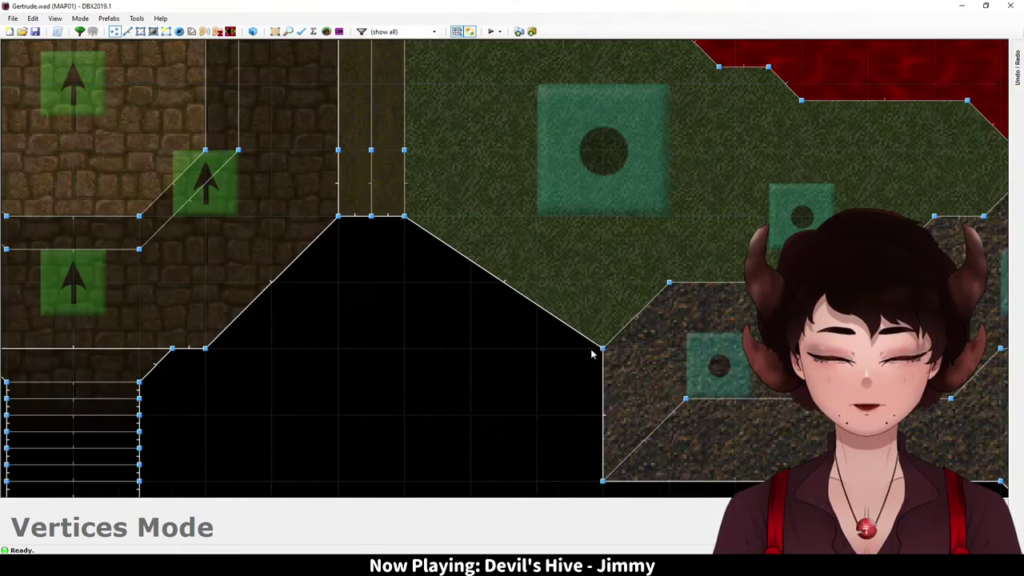
scroll(657, 409, "down", 2)
scroll(598, 350, "up", 2)
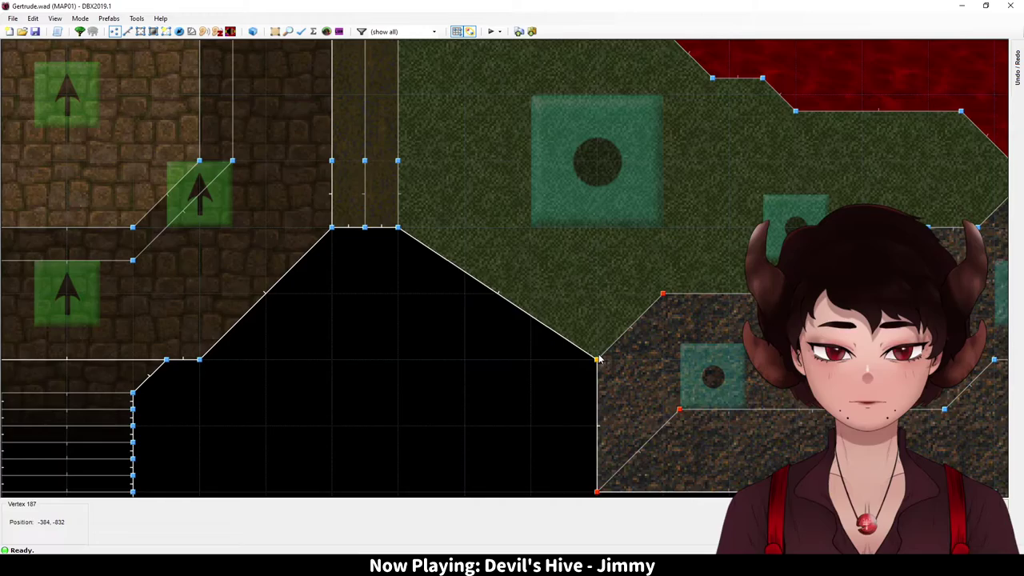
right_click_drag(598, 357, 549, 355)
Step: Move the inner corner vertices of the west area's rocky ledges 32 units toward the room to match, and return to the 3D view
scroll(677, 354, "down", 5)
scroll(374, 375, "up", 3)
scroll(374, 376, "up", 1)
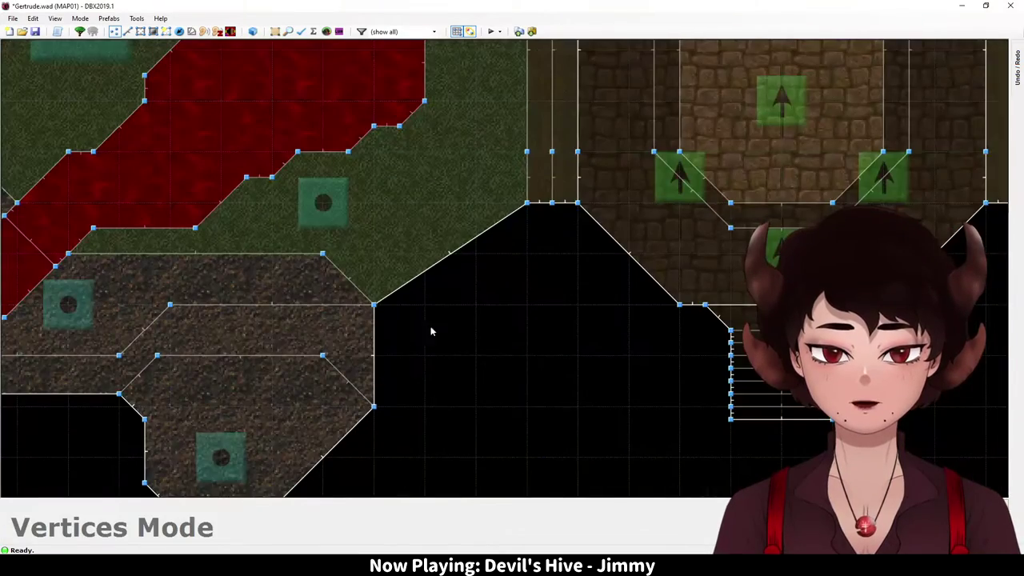
left_click_drag(269, 214, 273, 218)
left_click_drag(376, 307, 422, 310)
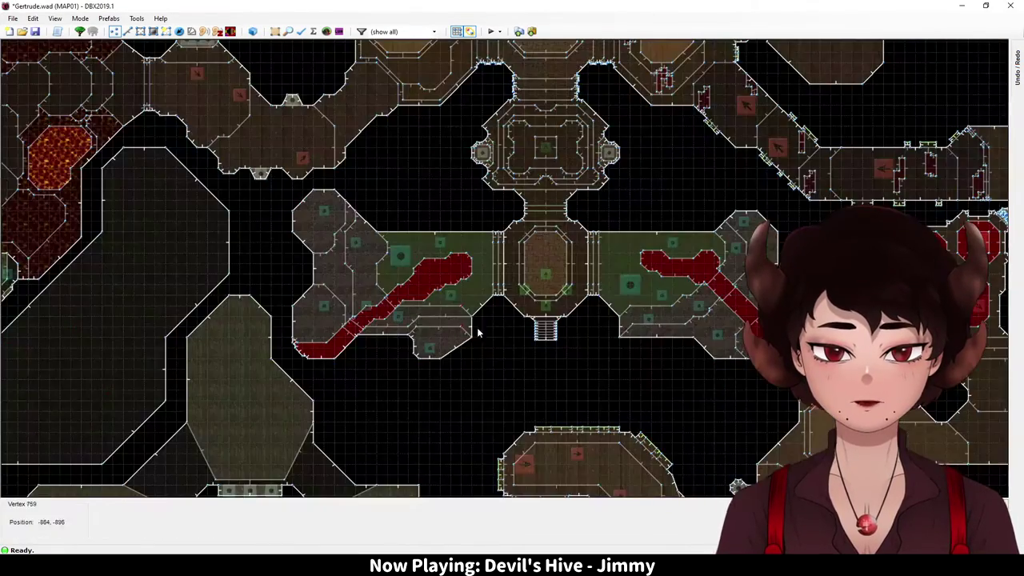
scroll(568, 260, "up", 4)
key("w")
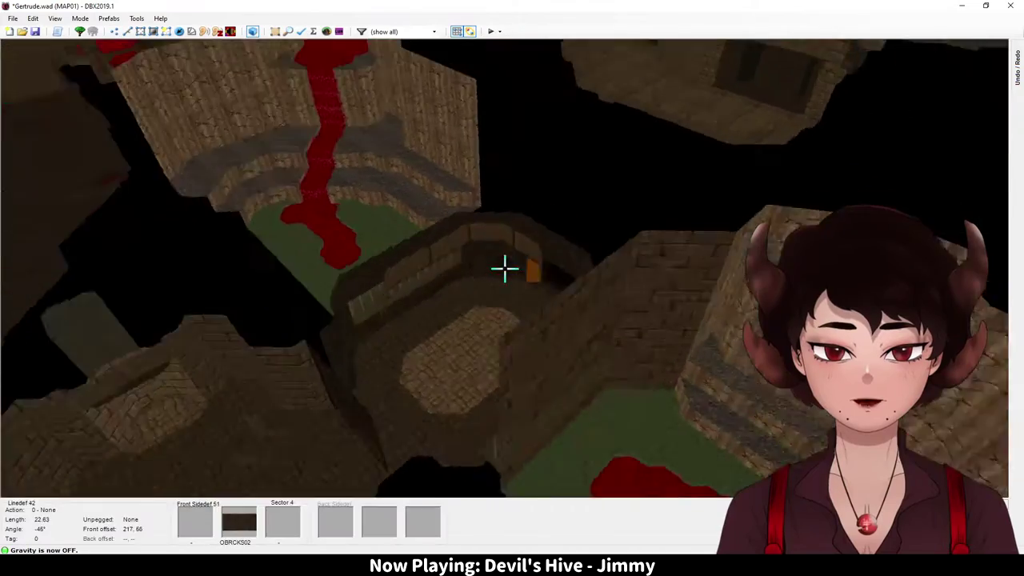
Step: Browse the wood textures for the end wall of the barred window opening and apply OWOODB19 as its middle texture
key("e")
key("g")
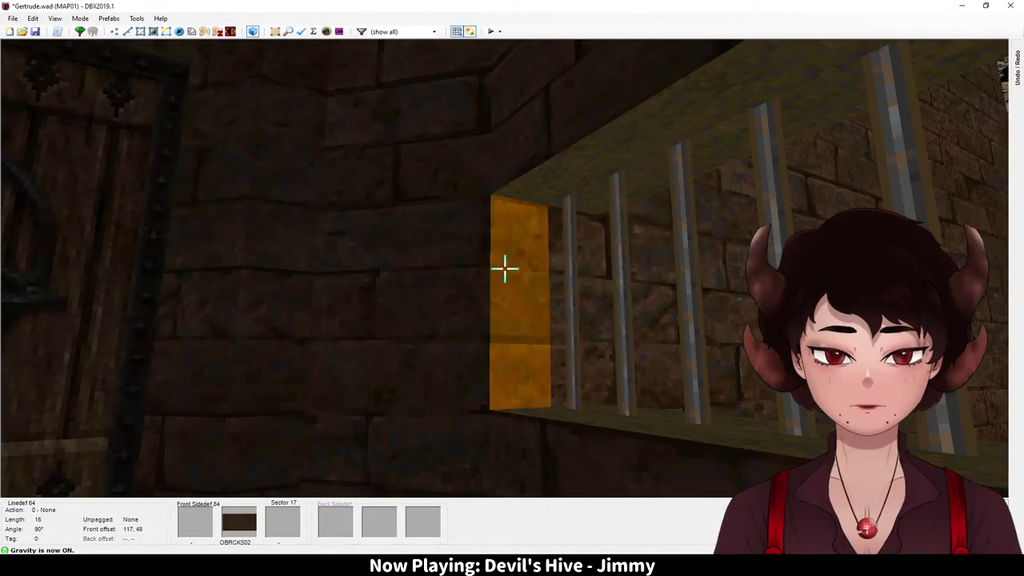
right_click(505, 267)
left_click(436, 174)
left_click(577, 243)
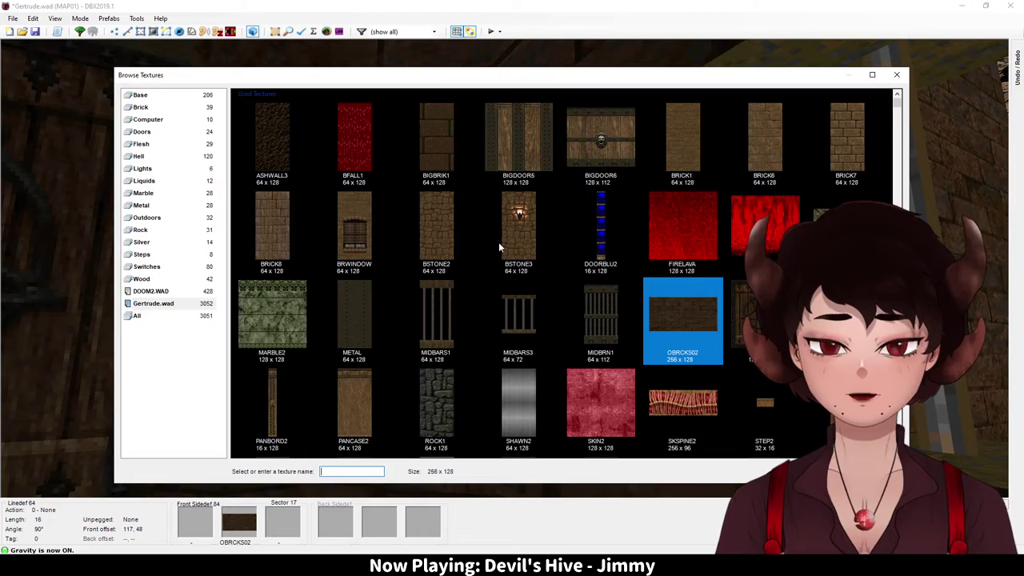
left_click(529, 324)
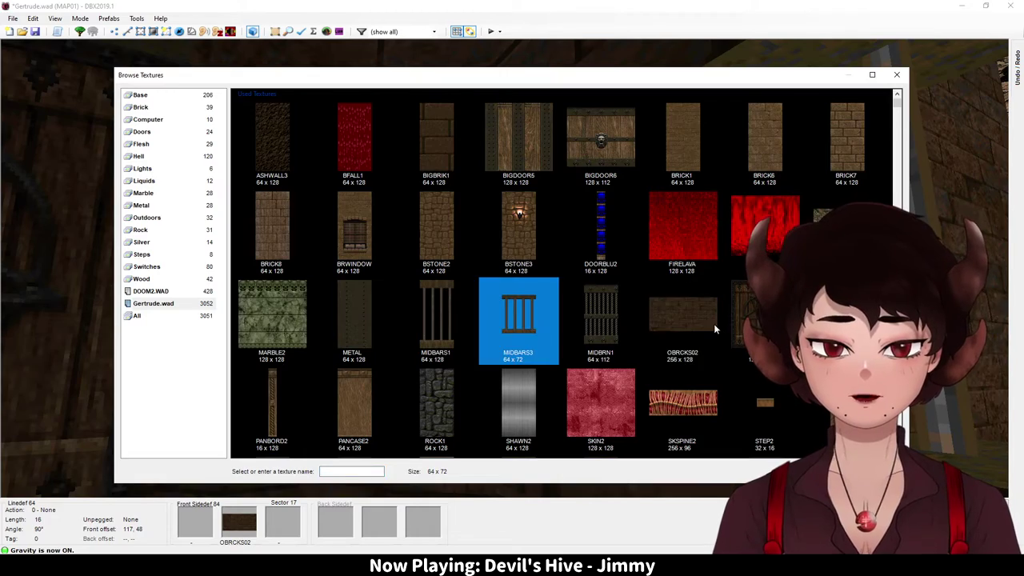
scroll(736, 296, "down", 1)
left_click_drag(898, 106, 915, 356)
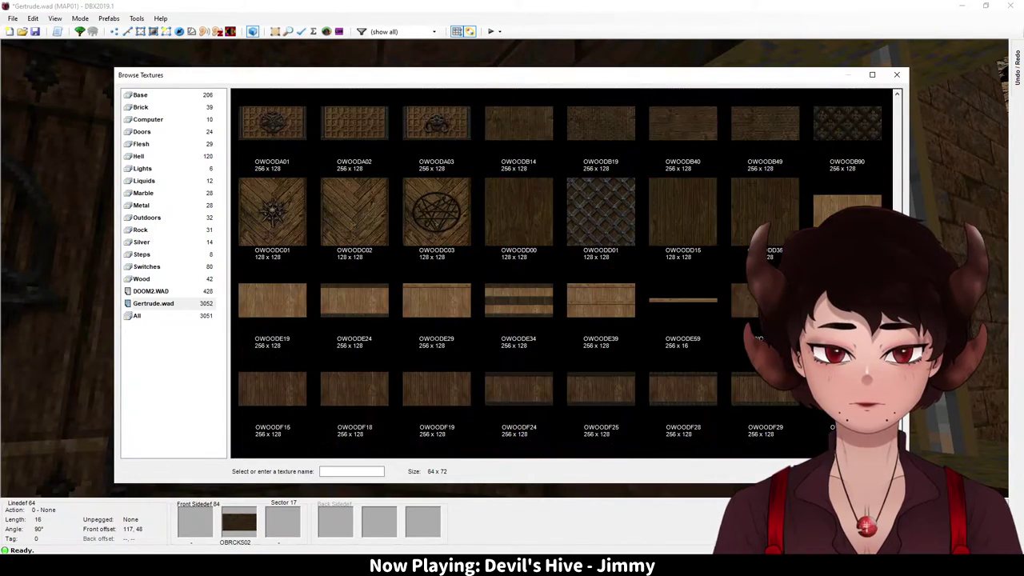
left_click(677, 316)
scroll(672, 312, "down", 3)
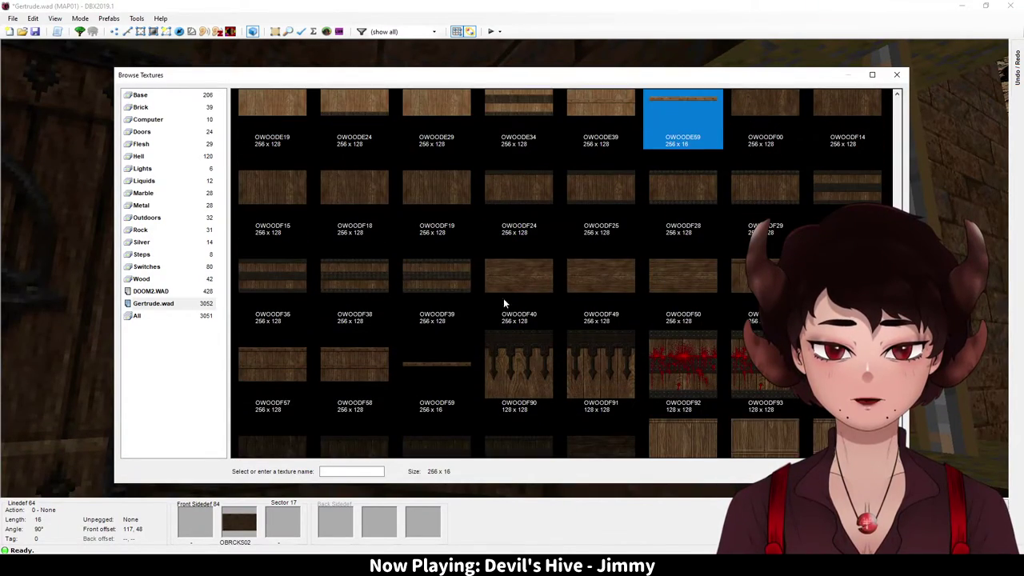
left_click(399, 274)
left_click(352, 281)
left_click(288, 286)
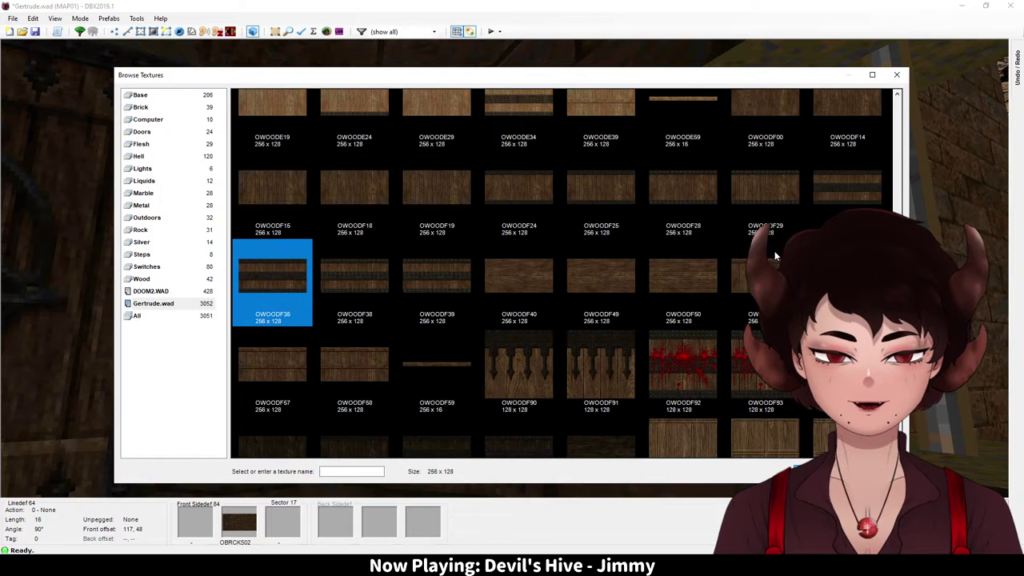
scroll(775, 256, "up", 3)
scroll(720, 368, "down", 1)
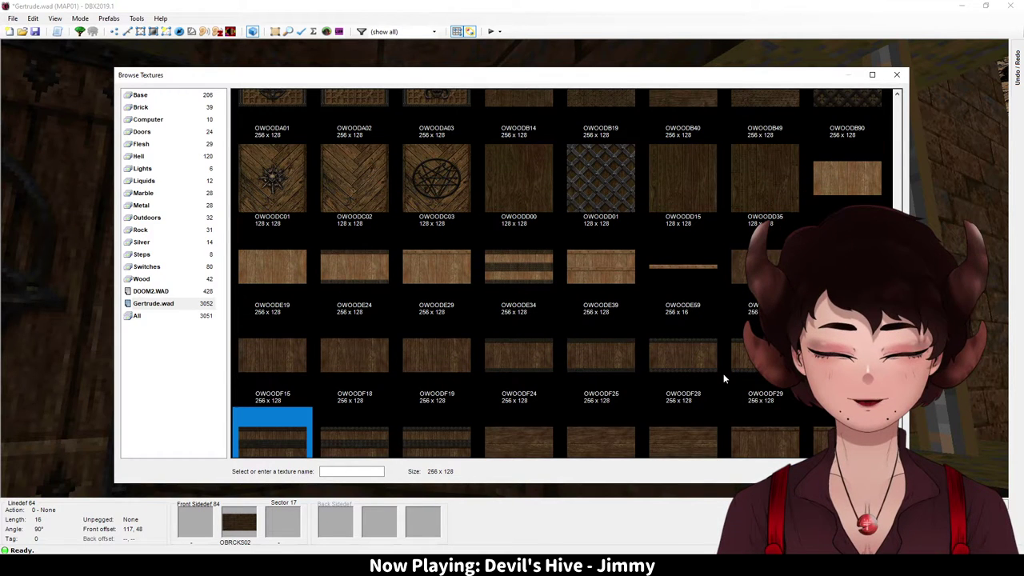
scroll(639, 315, "up", 3)
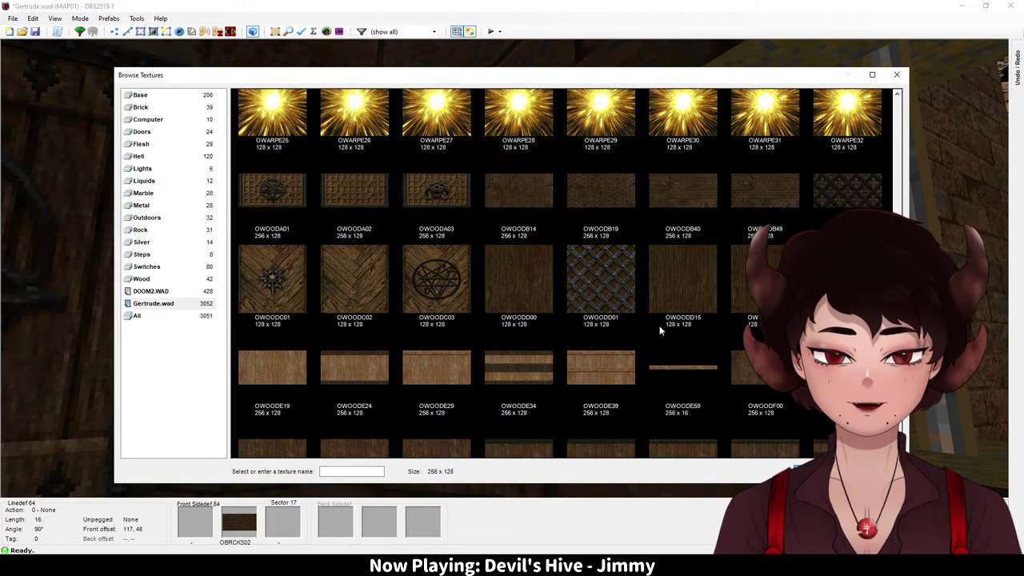
scroll(716, 334, "up", 1)
scroll(679, 314, "up", 1)
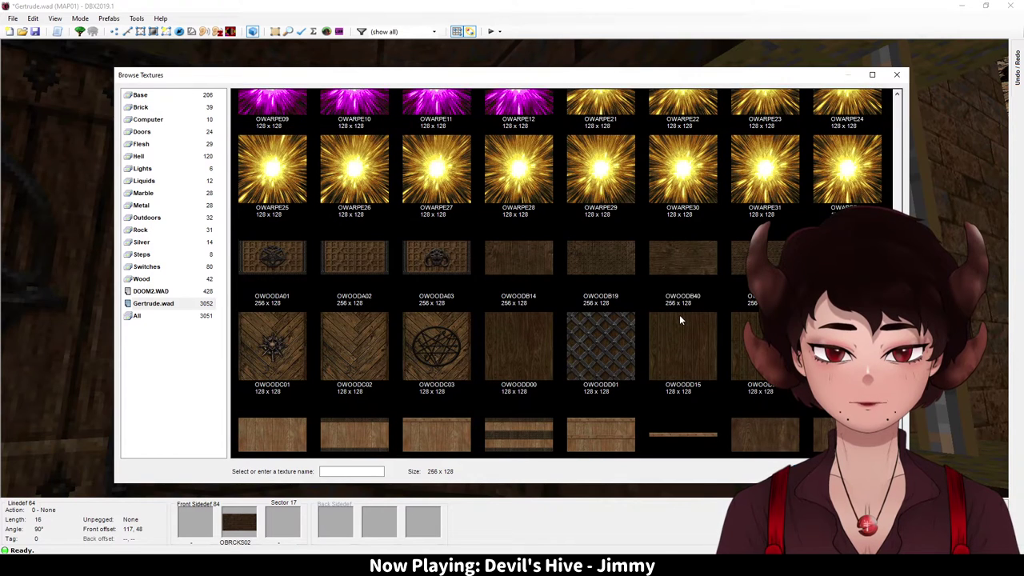
double_click(605, 259)
left_click(569, 384)
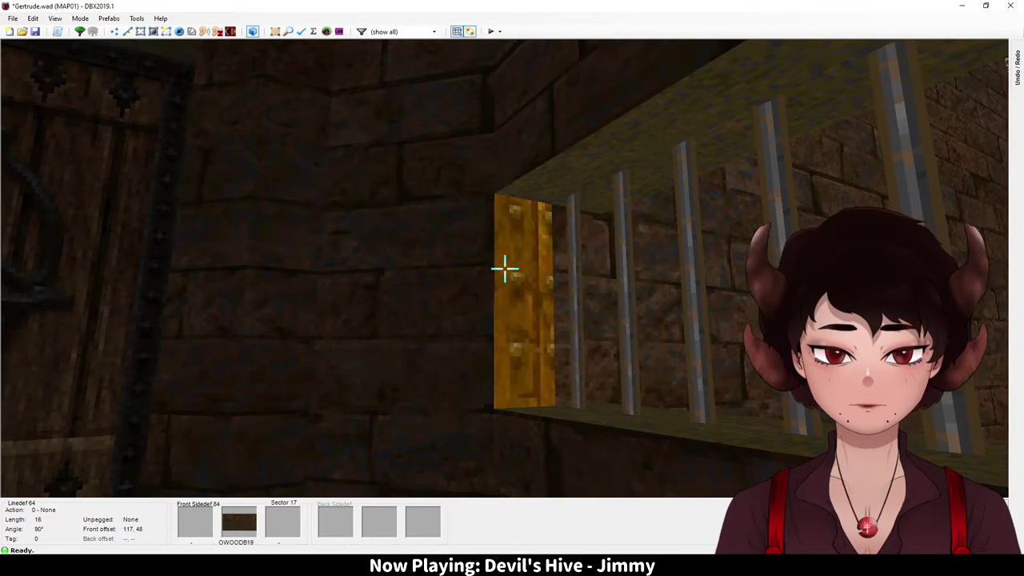
Step: Copy OWOODB19 onto the adjoining end wall beyond the bars, reset the texture offsets and auto-align the textures
key("w")
key("ctrl+r")
key("s")
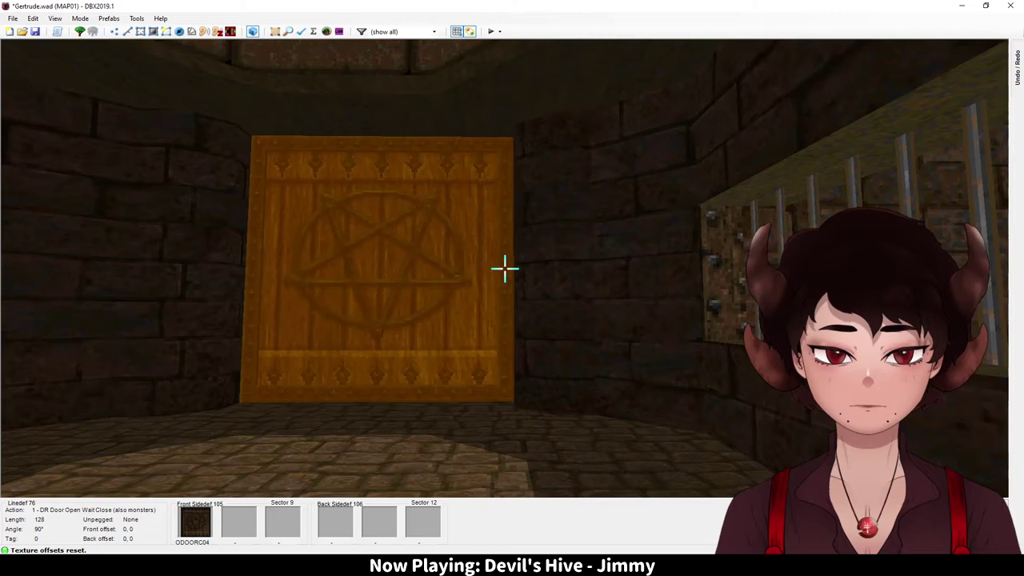
key("ctrl+c")
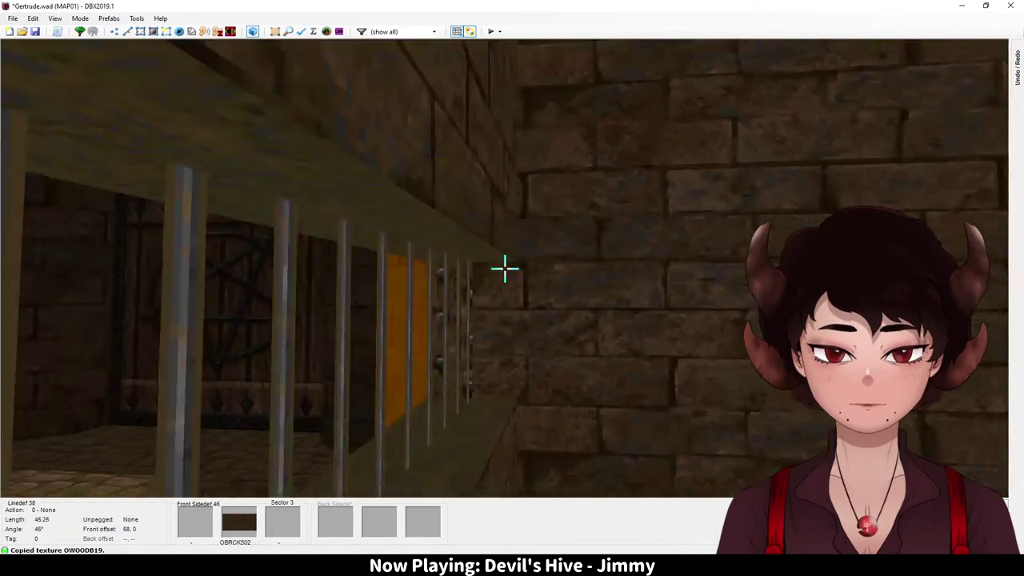
key("ctrl+v")
key("r")
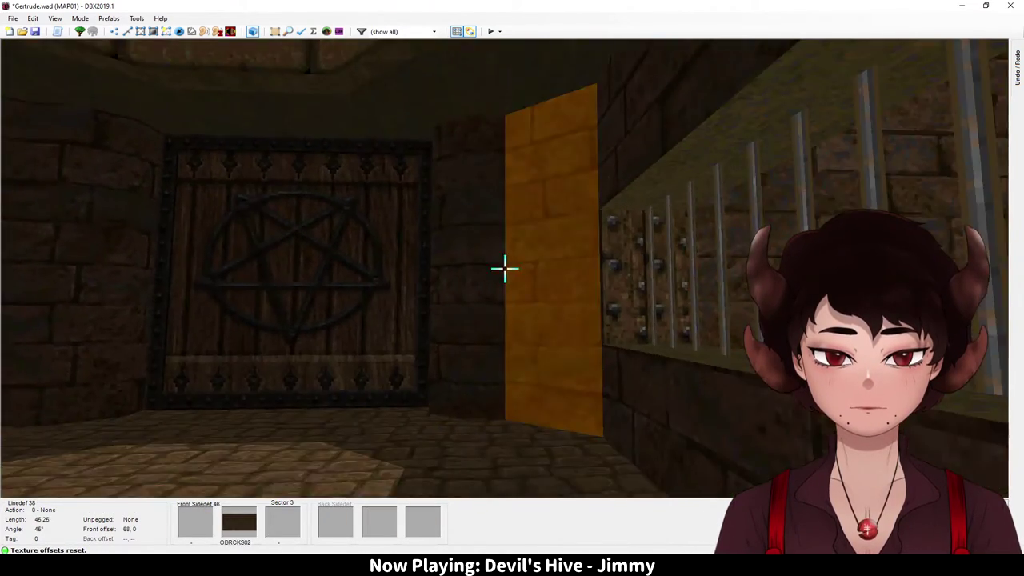
key("w")
key("a")
key("s")
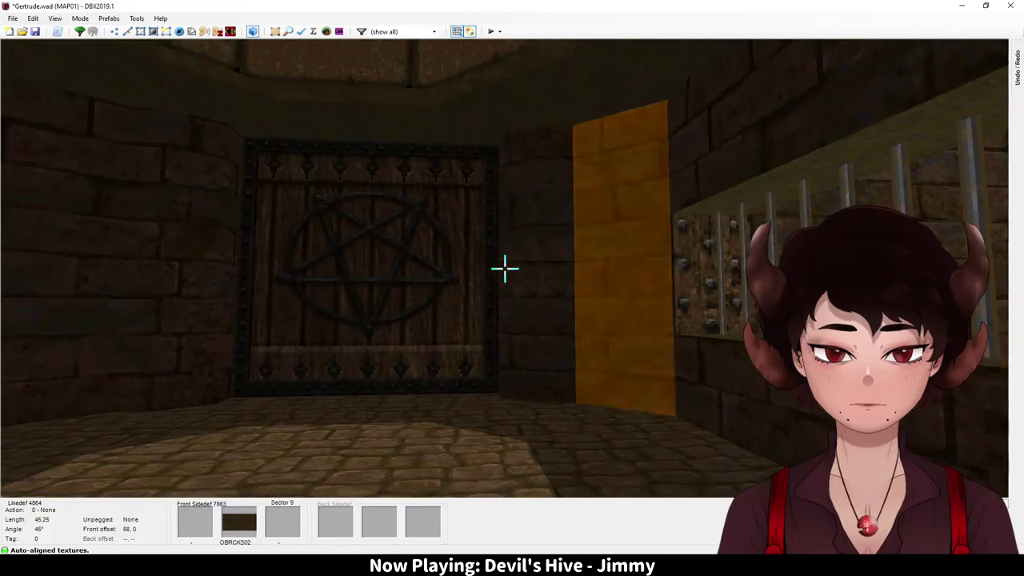
Step: Paste OWOODB19 onto the end walls at the other end of the same window and auto-align them
key("d")
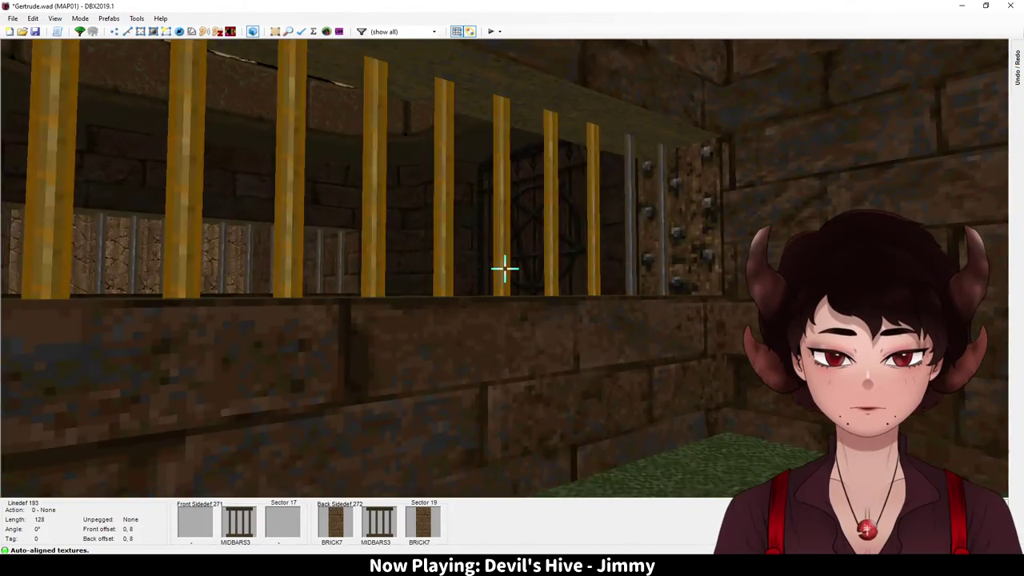
key("s")
key("w")
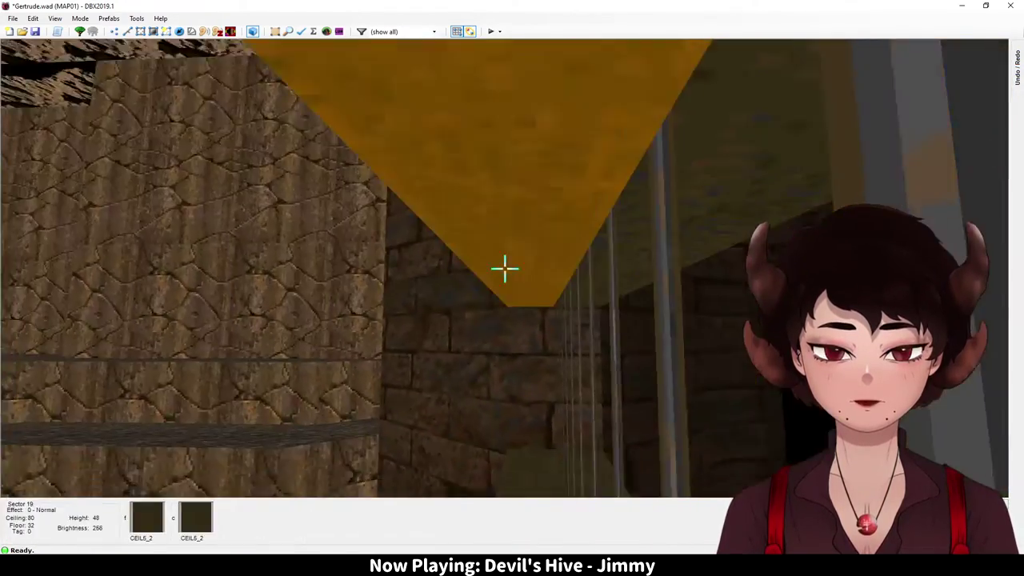
key("ctrl+v")
key("d")
key("a")
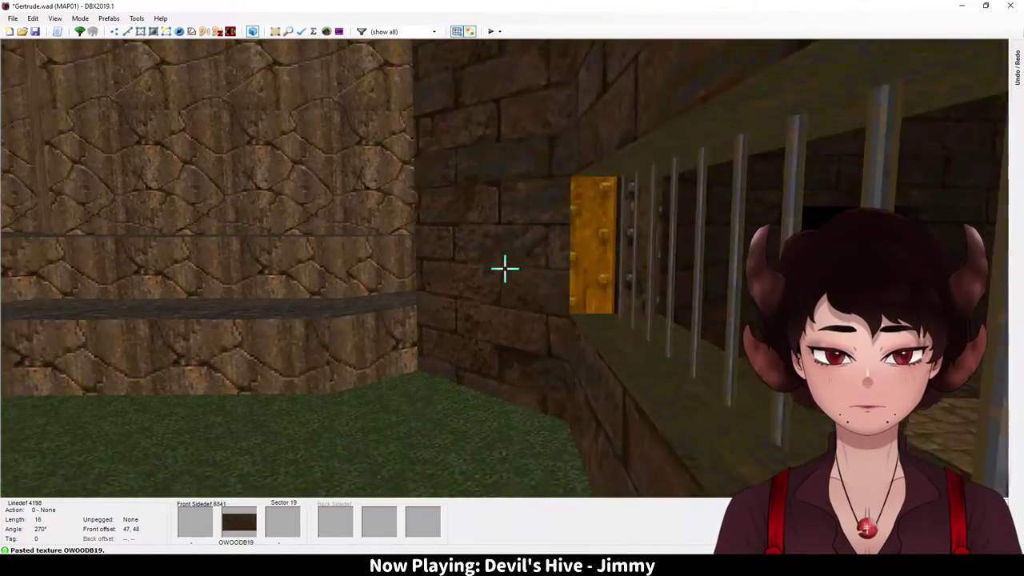
key("w")
key("r")
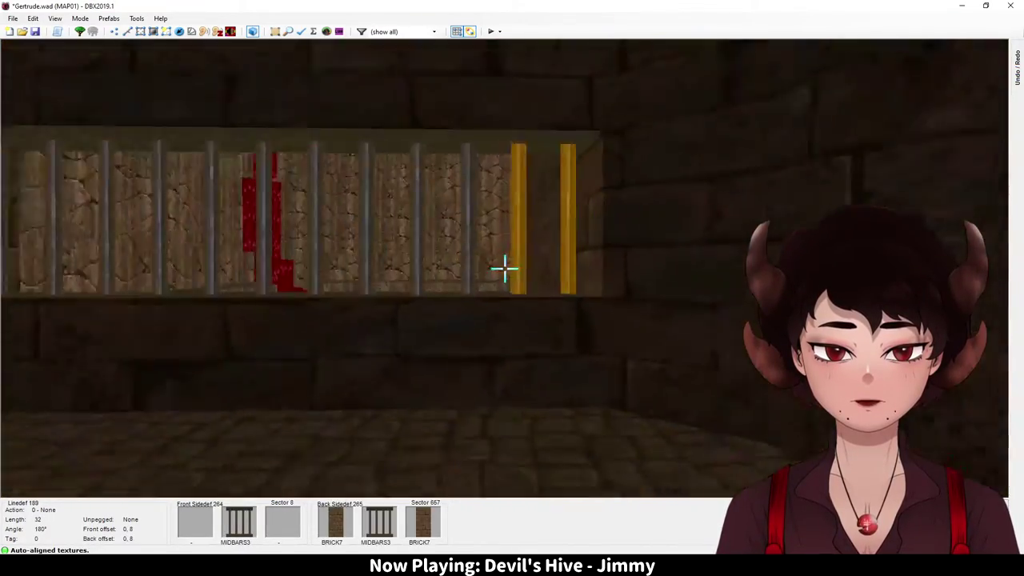
Step: Paste OWOODB19 onto the inner and outer end walls at one end of the opposite barred window
key("w")
key("ctrl+v")
key("d")
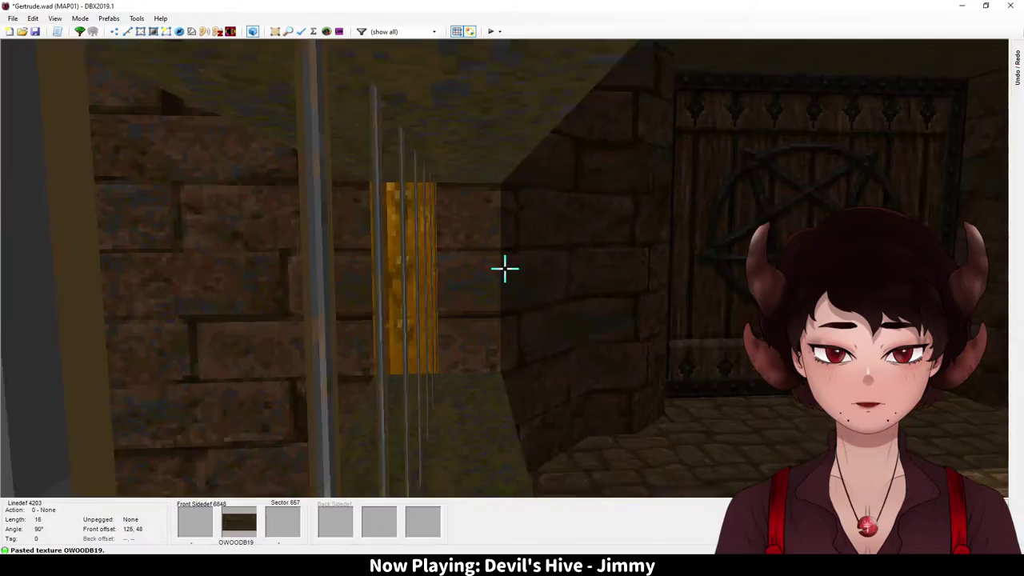
key("d")
key("a")
key("ctrl+v")
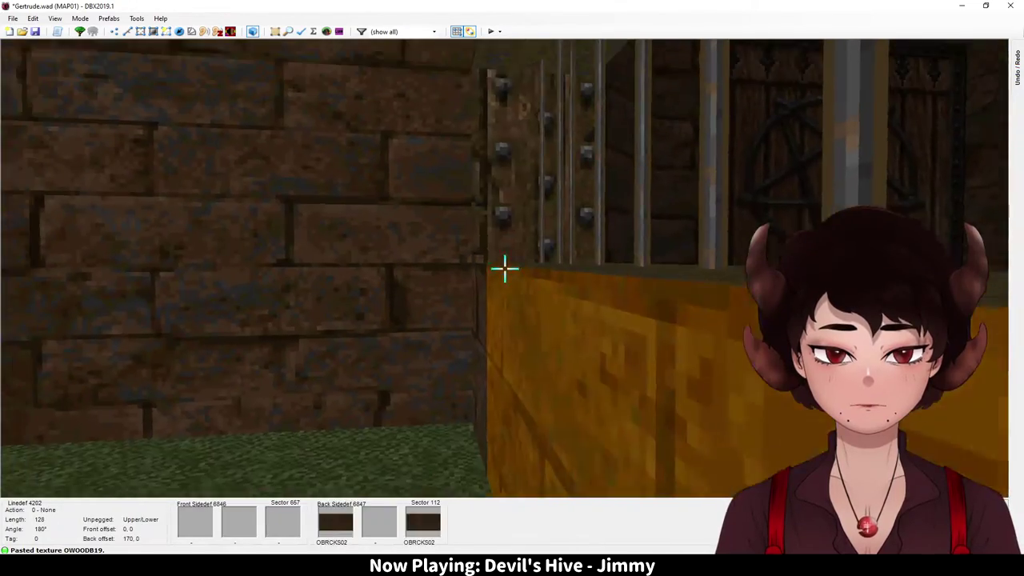
key("r")
Step: Paste OWOODB19 onto the end walls at the opposite window's other end, then reset offsets and auto-align the textures
key("a")
key("ctrl+v")
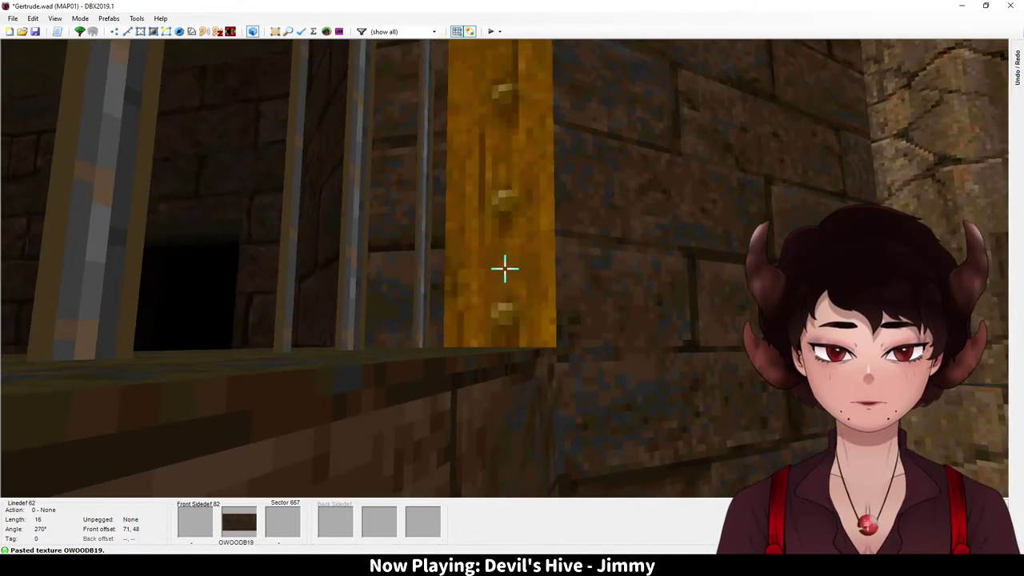
key("s")
key("ctrl+v")
key("r")
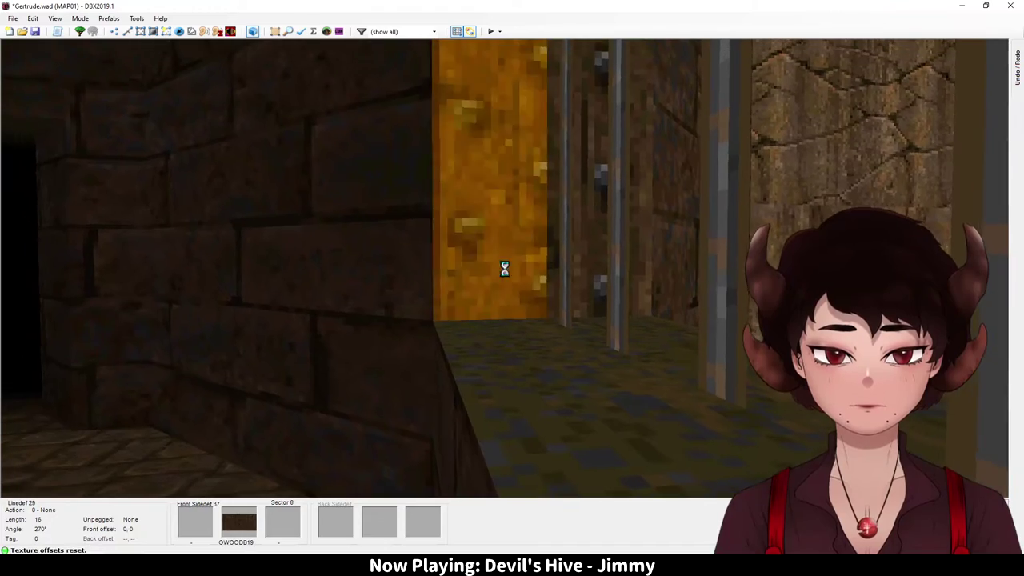
key("a")
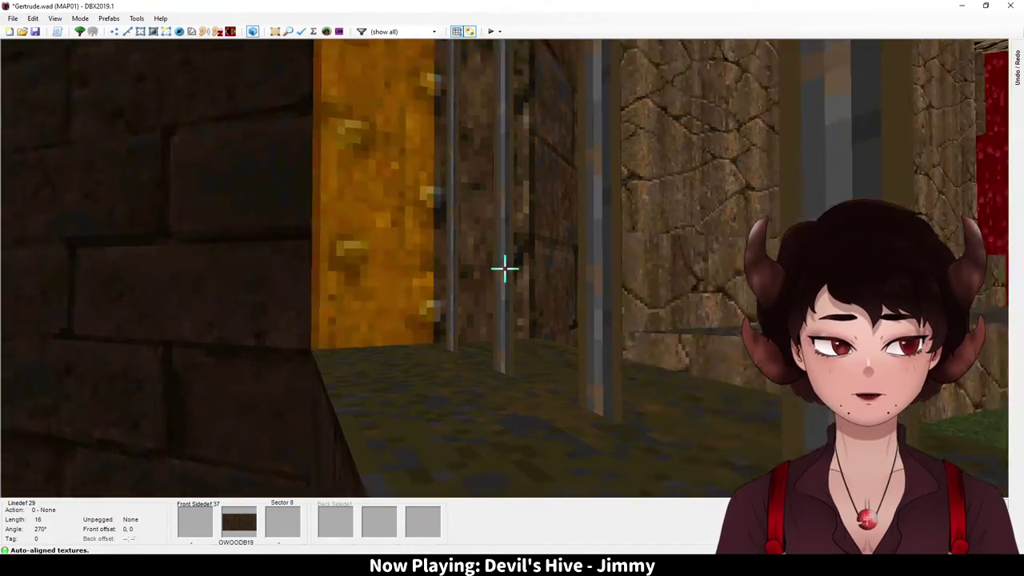
Step: Set the floor flat of the opposite window's inner sill to wood flat OWOODD00
key("e")
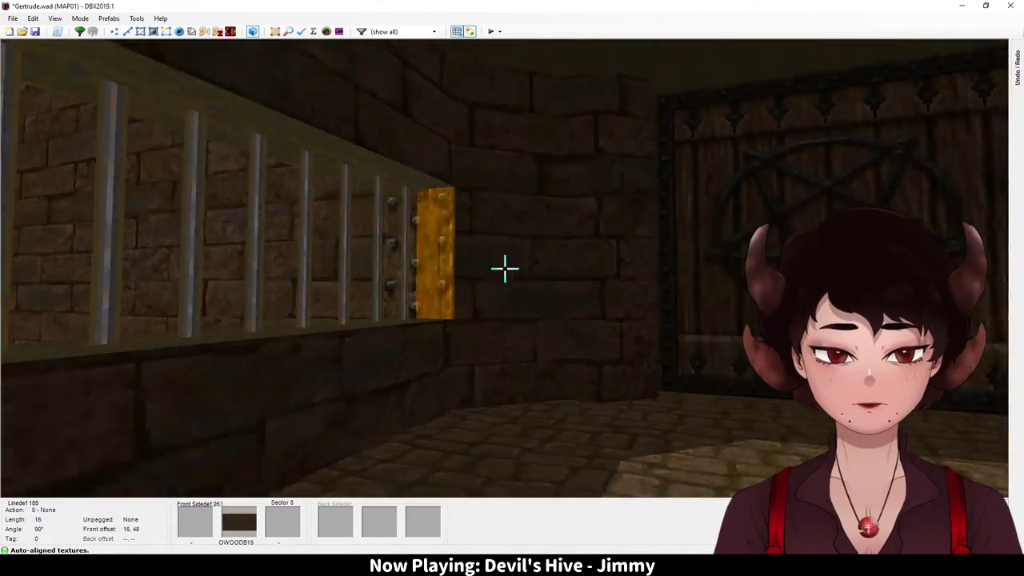
key("d")
key("e")
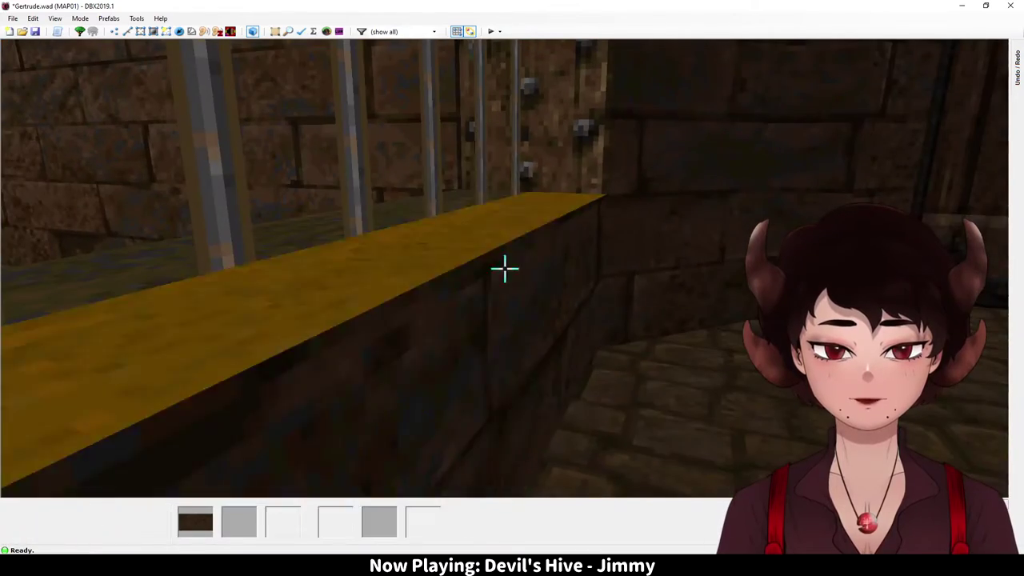
right_click(505, 269)
key("Escape")
key("w")
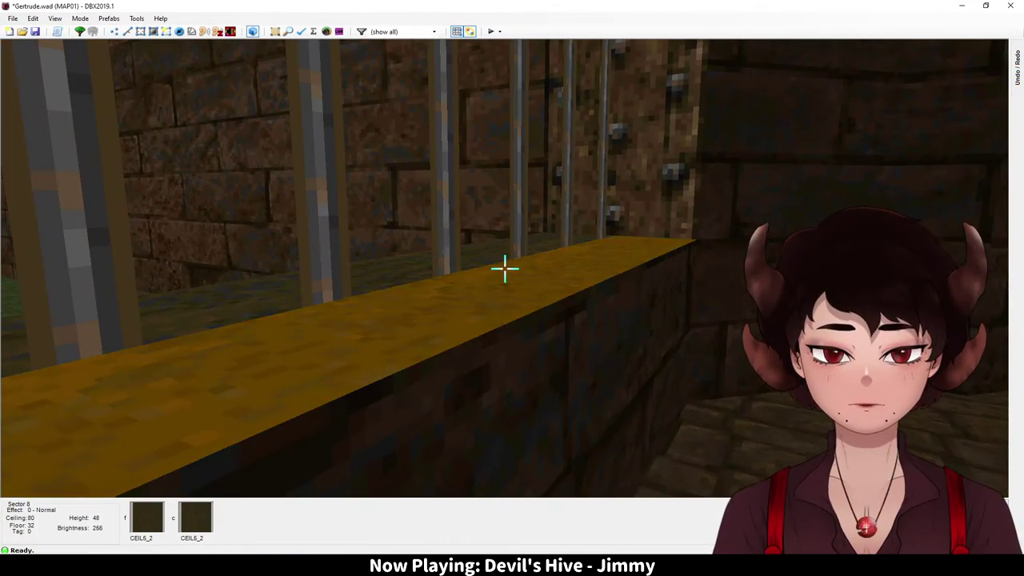
right_click(505, 269)
left_click(549, 224)
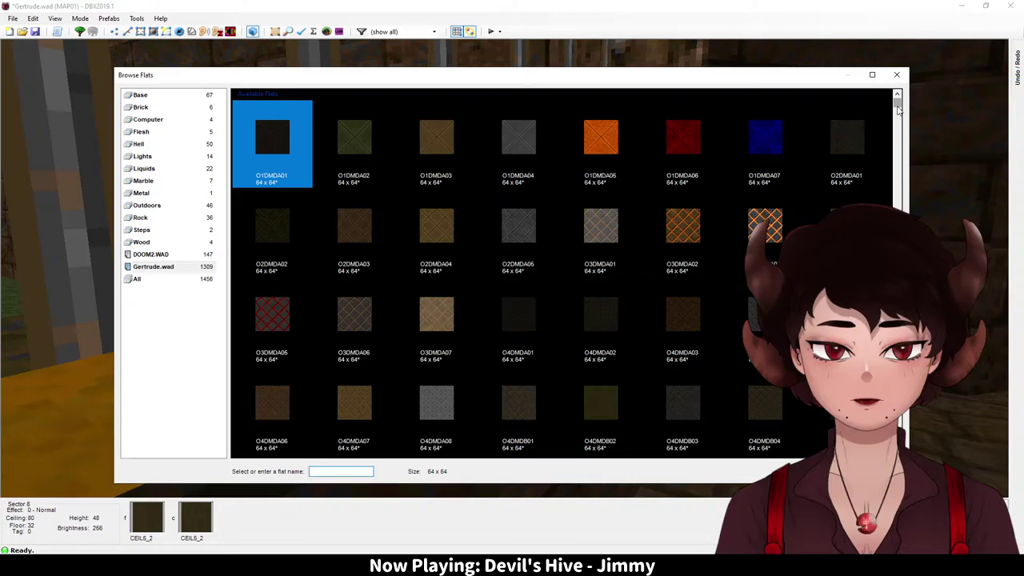
left_click_drag(898, 110, 912, 433)
left_click(552, 237)
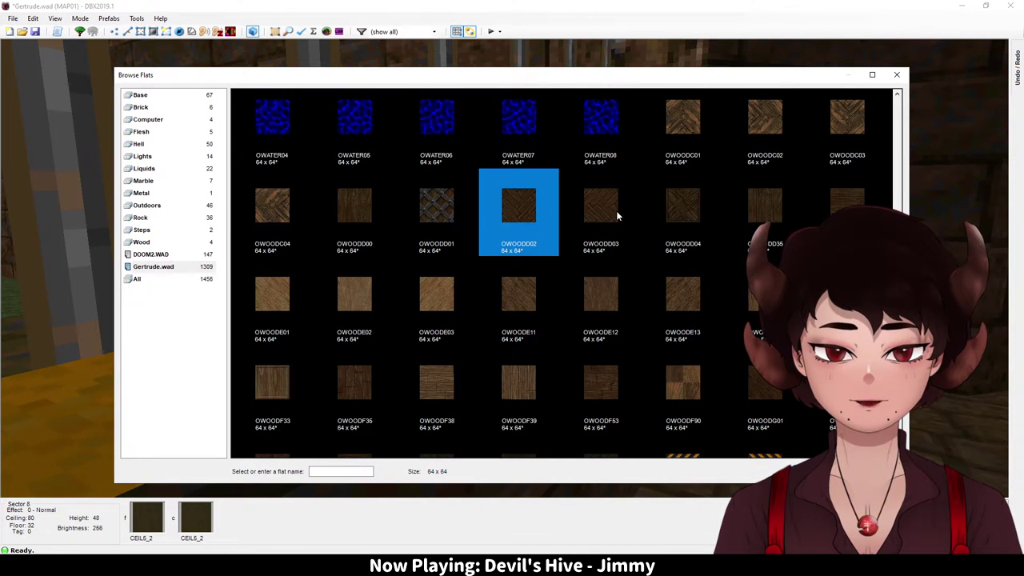
key("Escape")
left_click(541, 392)
Step: Copy flat OWOODD00 from the sill and paste it onto the ceilings and remaining floors of the window openings
key("ctrl+c")
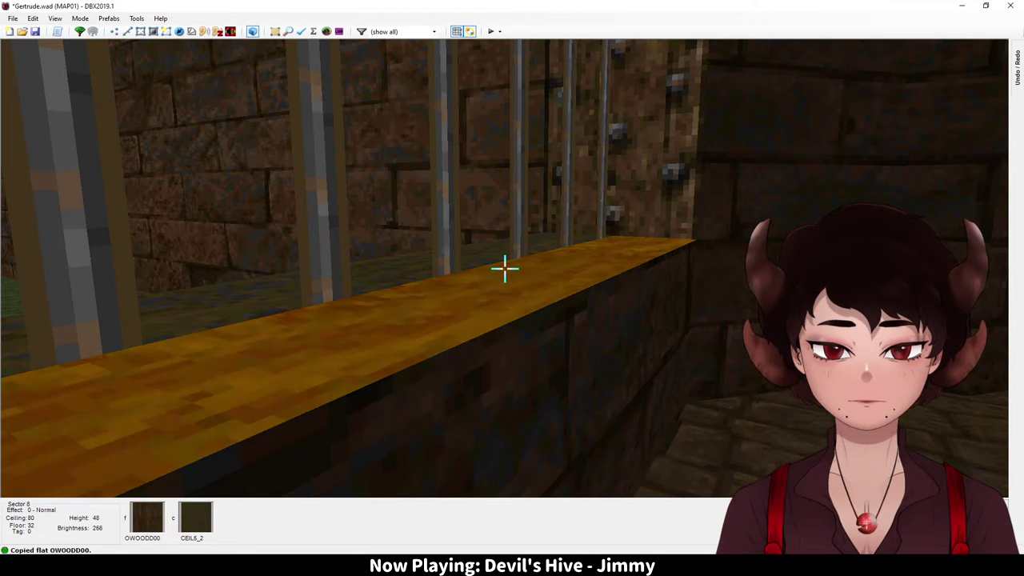
key("ctrl+v")
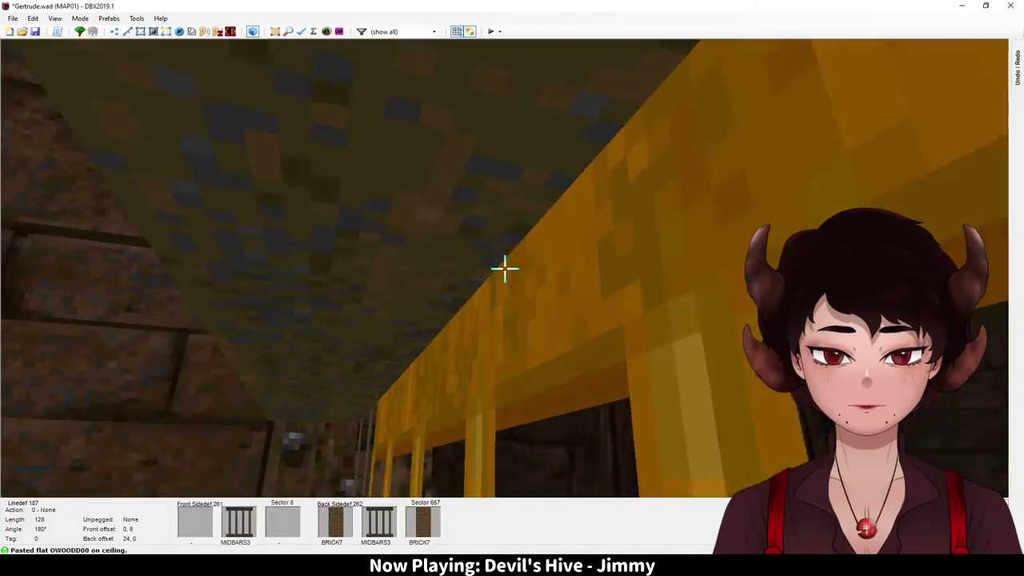
key("ctrl+v")
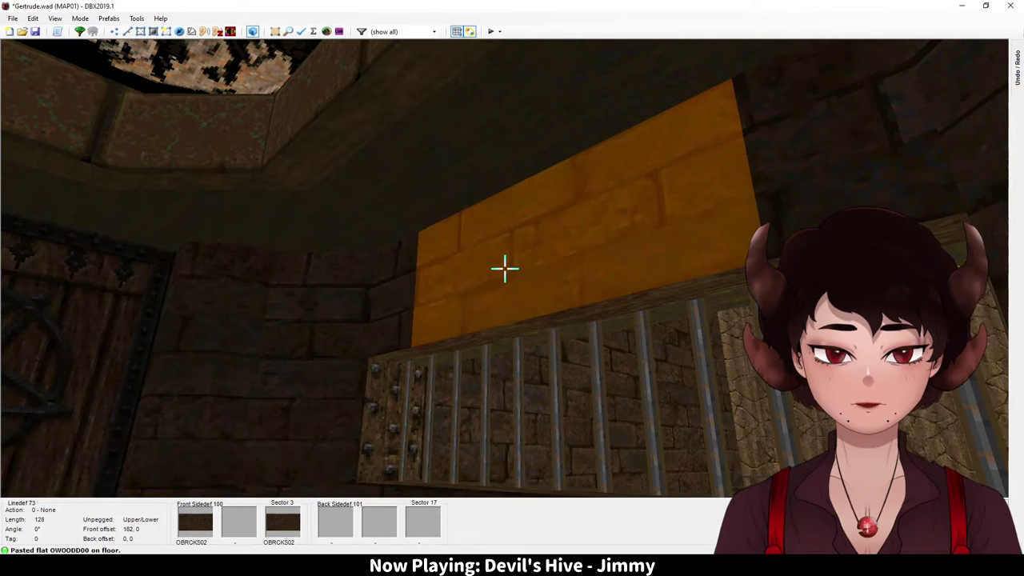
Step: Set the upper texture of the wall section above the barred window to OWOODG24, comparing the OWOOD wood textures first
right_click(504, 268)
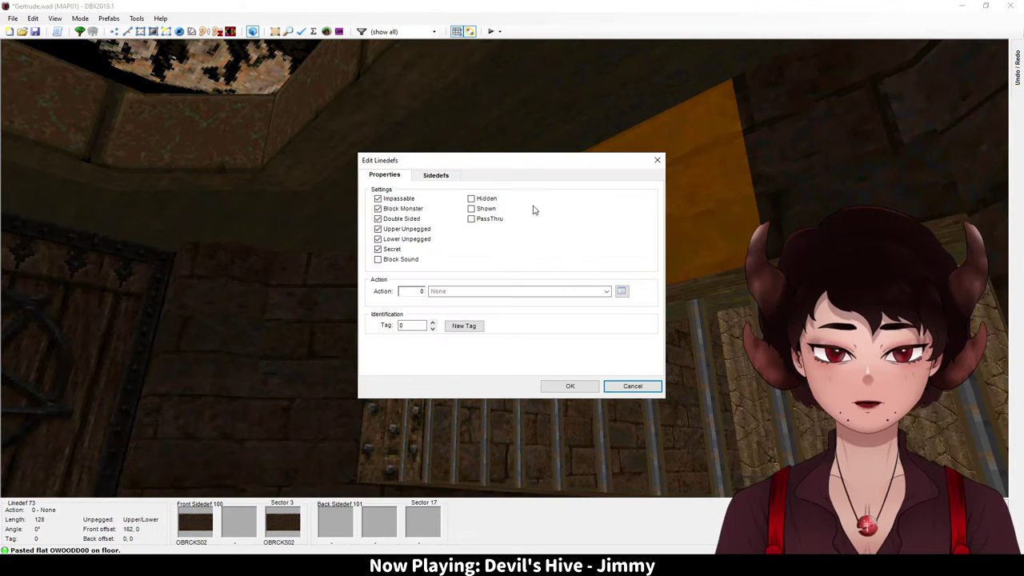
left_click(432, 176)
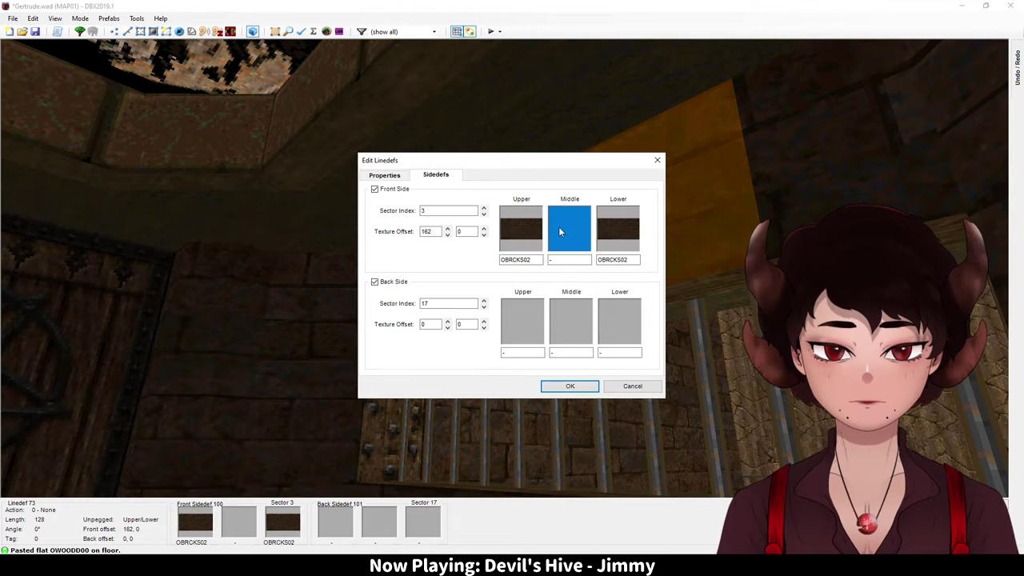
left_click(610, 232)
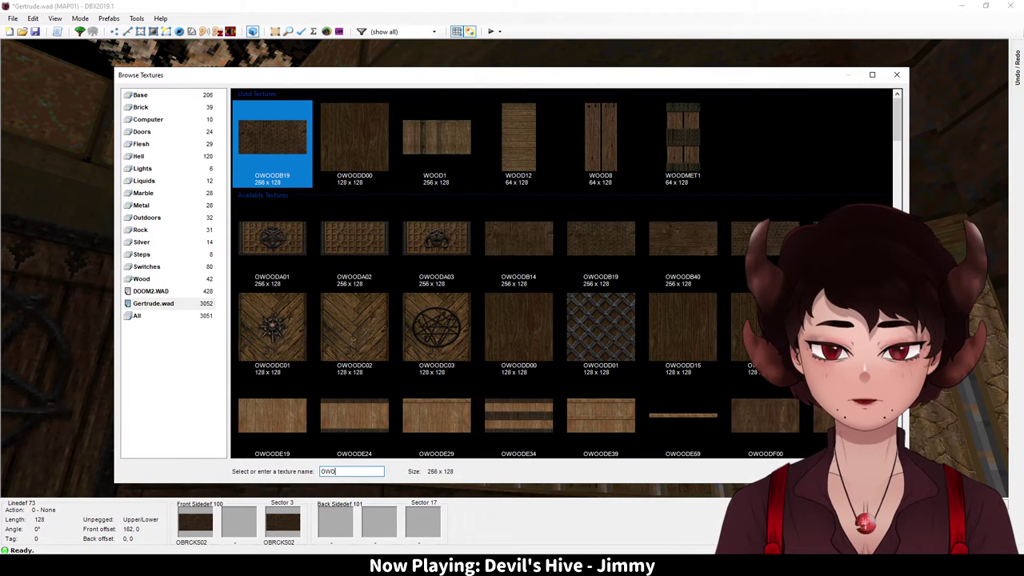
left_click(566, 298)
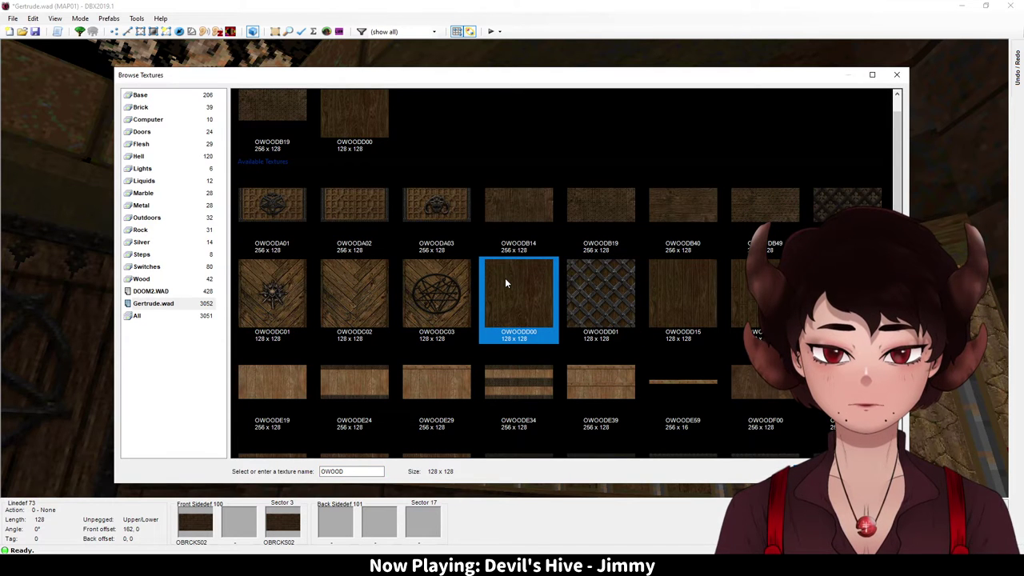
scroll(505, 278, "down", 3)
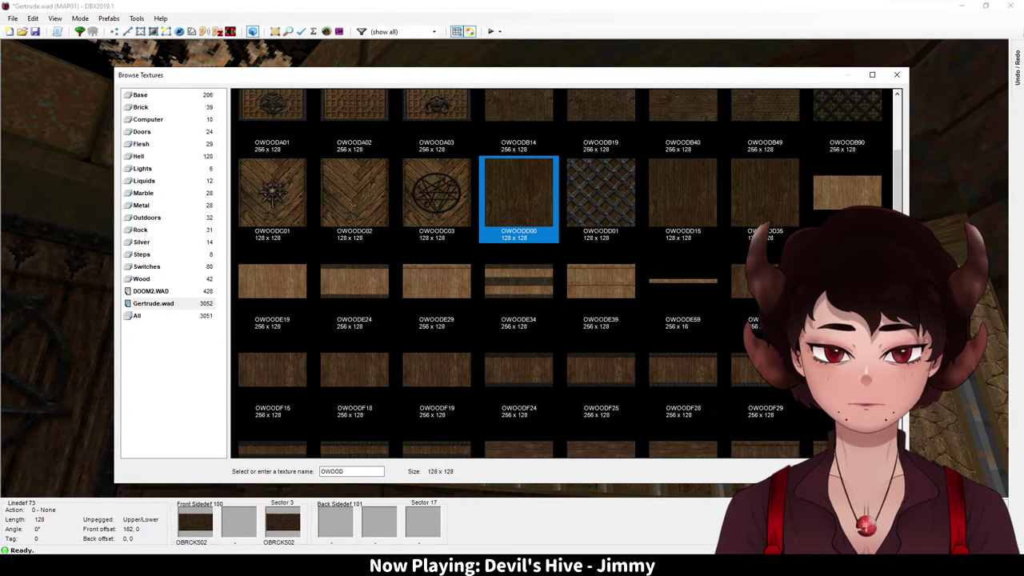
left_click(769, 238)
left_click(837, 232)
scroll(577, 277, "down", 3)
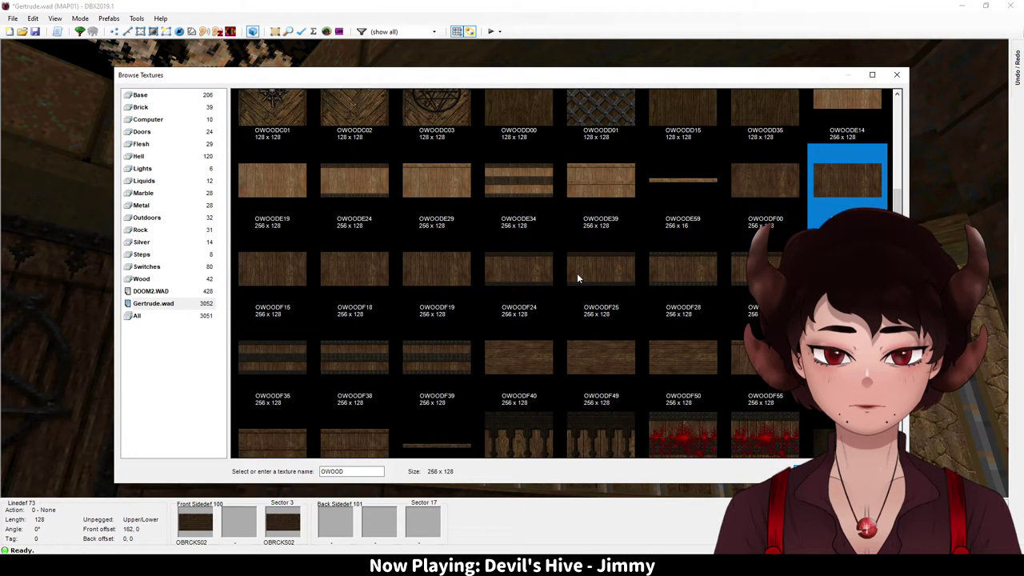
left_click(527, 208)
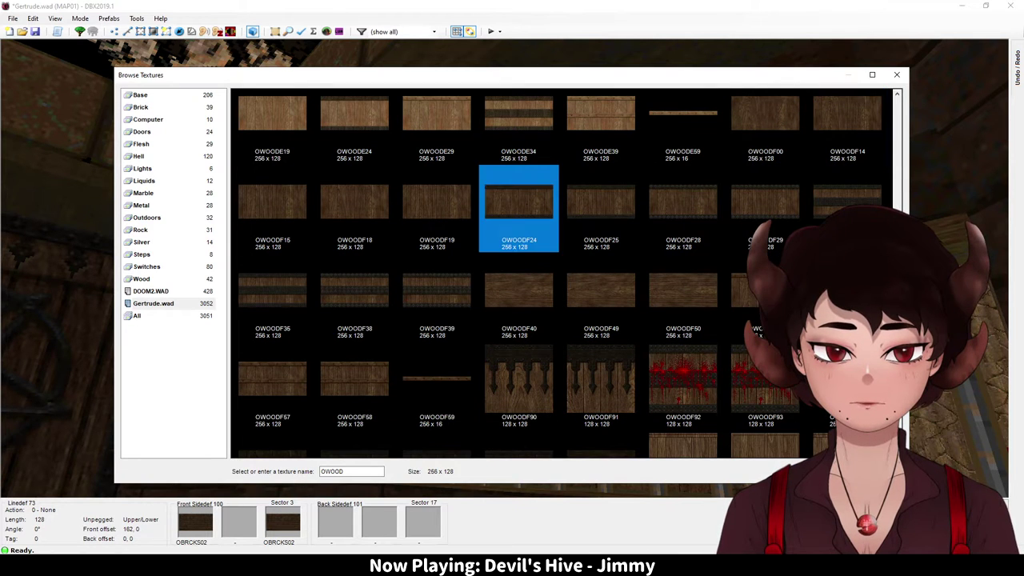
left_click(757, 292)
left_click(658, 309)
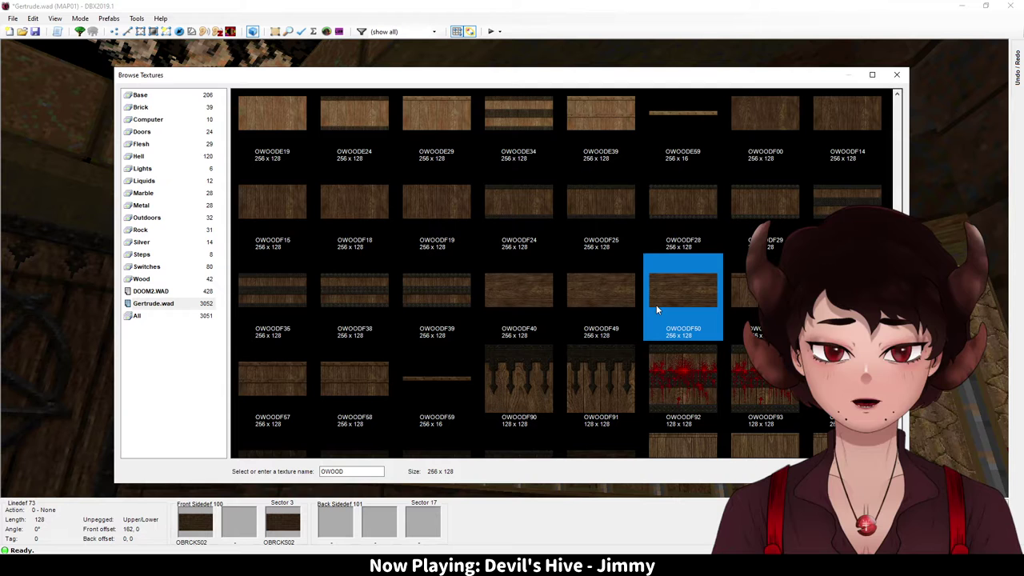
scroll(489, 300, "down", 3)
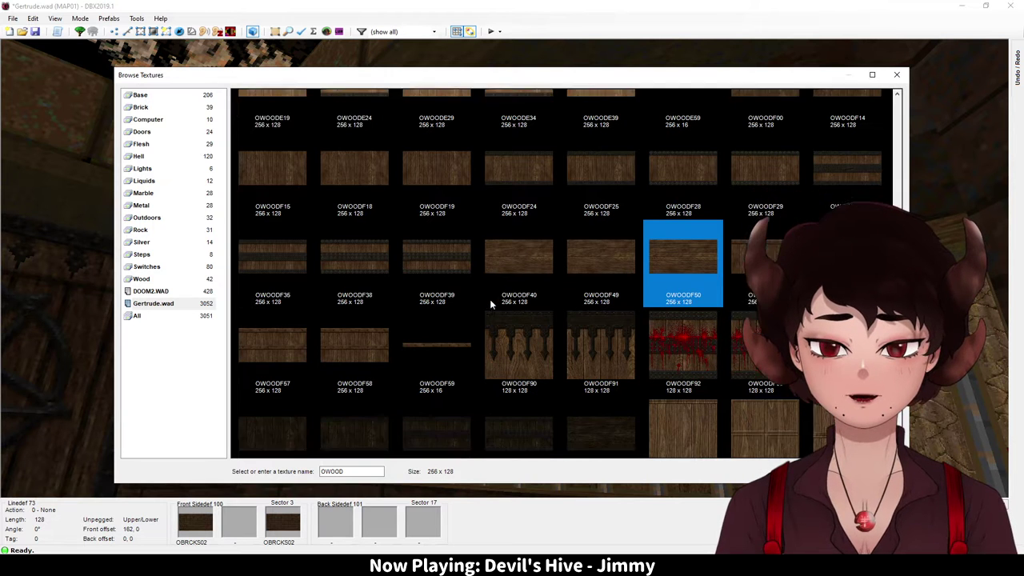
scroll(490, 302, "down", 1)
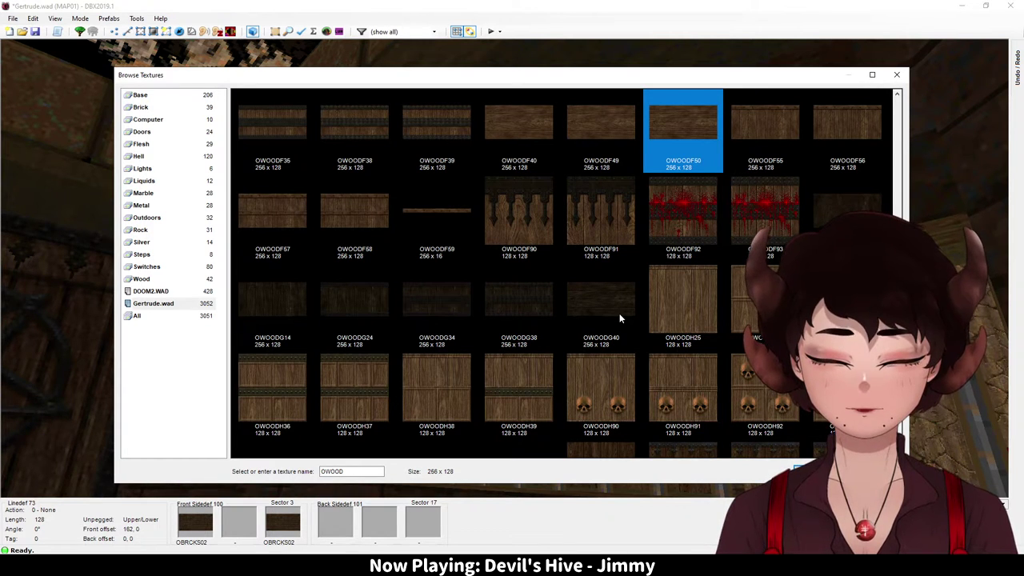
scroll(605, 323, "down", 2)
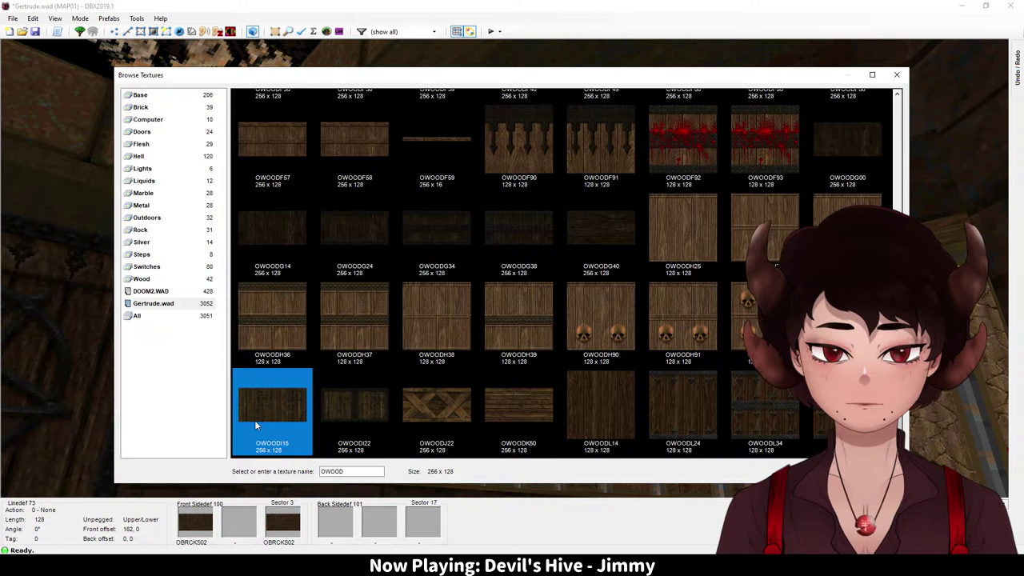
scroll(257, 422, "up", 3)
left_click(288, 365)
left_click(355, 372)
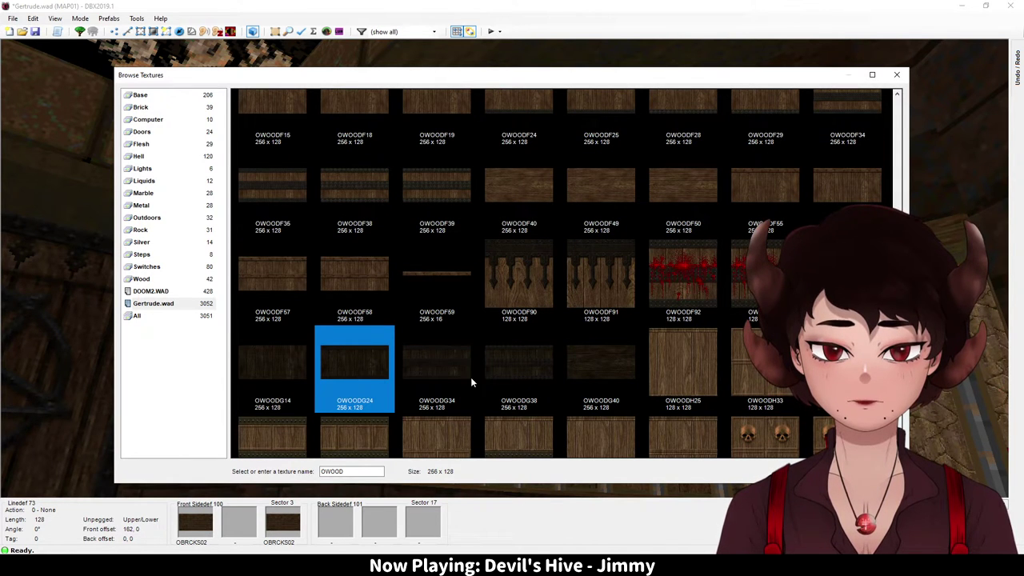
double_click(346, 376)
left_click(555, 385)
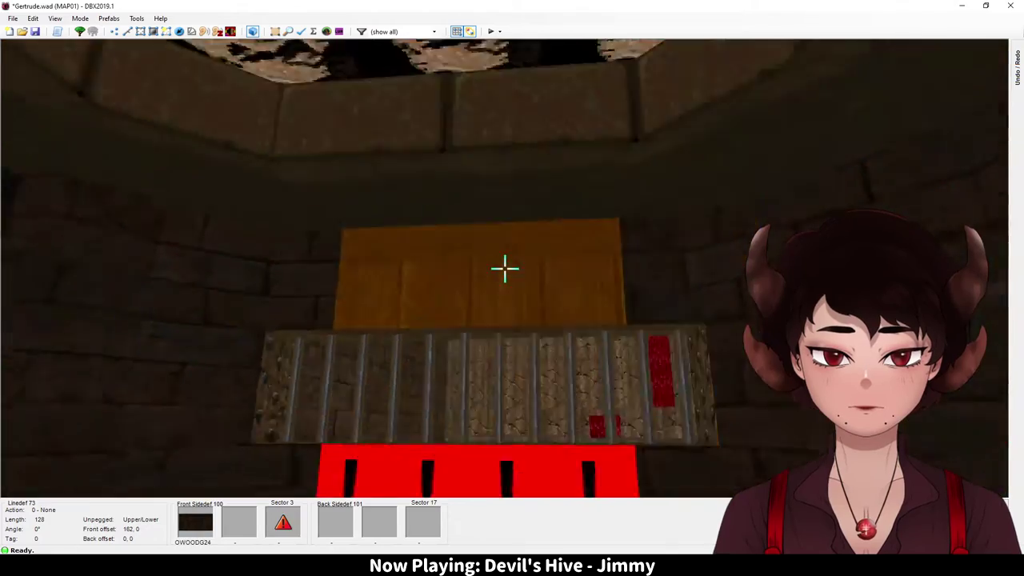
Step: Paste OWOODG24 onto the wall below the barred window and flood-fill it across the room's brick walls
key("ctrl+c")
key("ctrl+v")
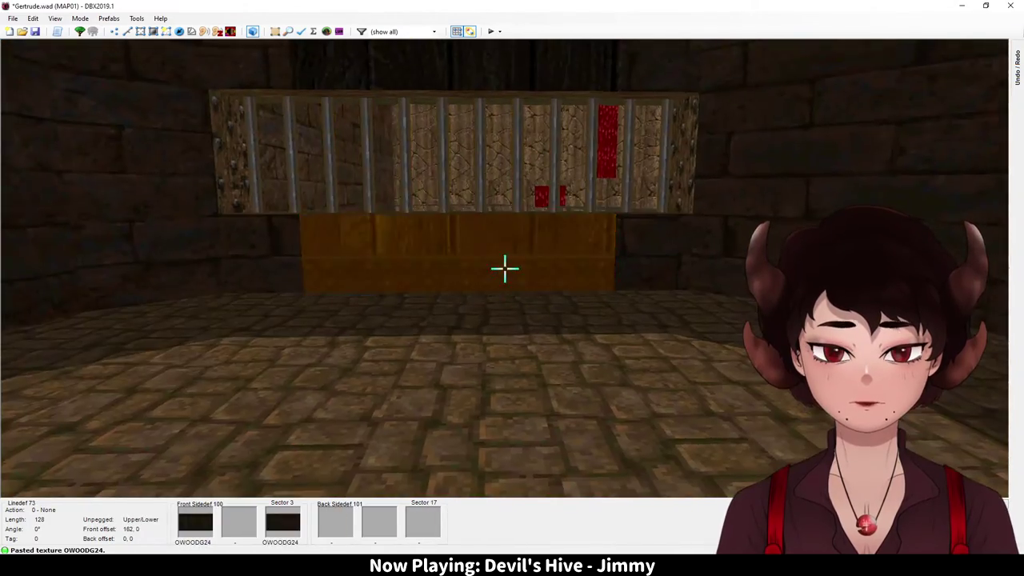
key("ctrl+c")
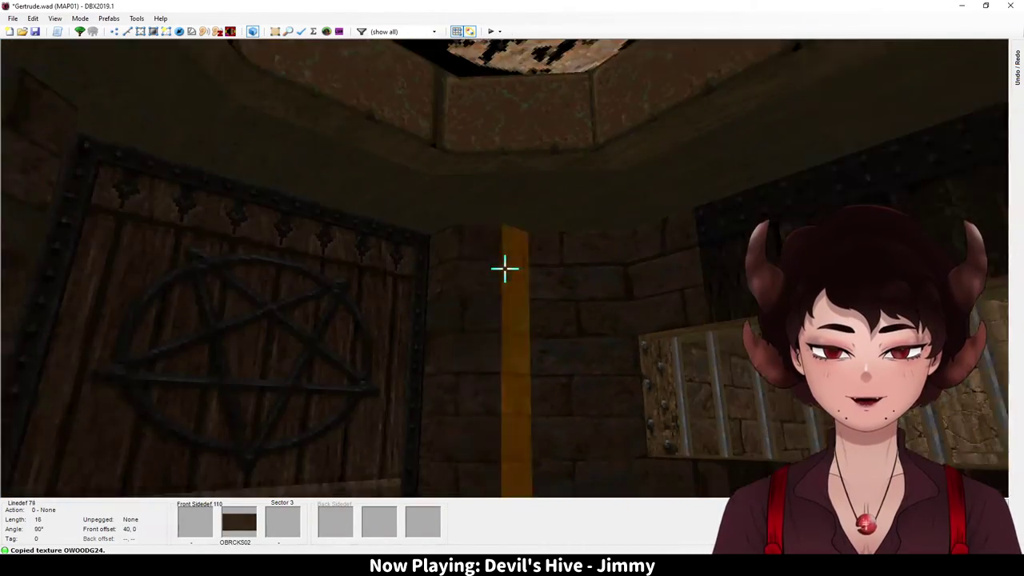
key("ctrl+shift+v")
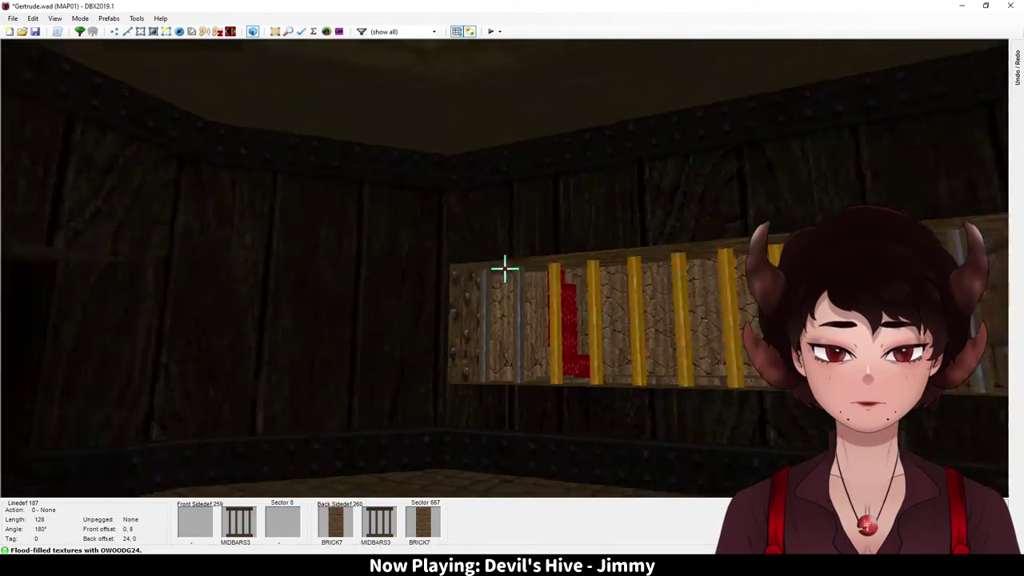
Step: Set the lower texture of the wall beneath the opposite barred window to OWOODB40
key("e")
key("d")
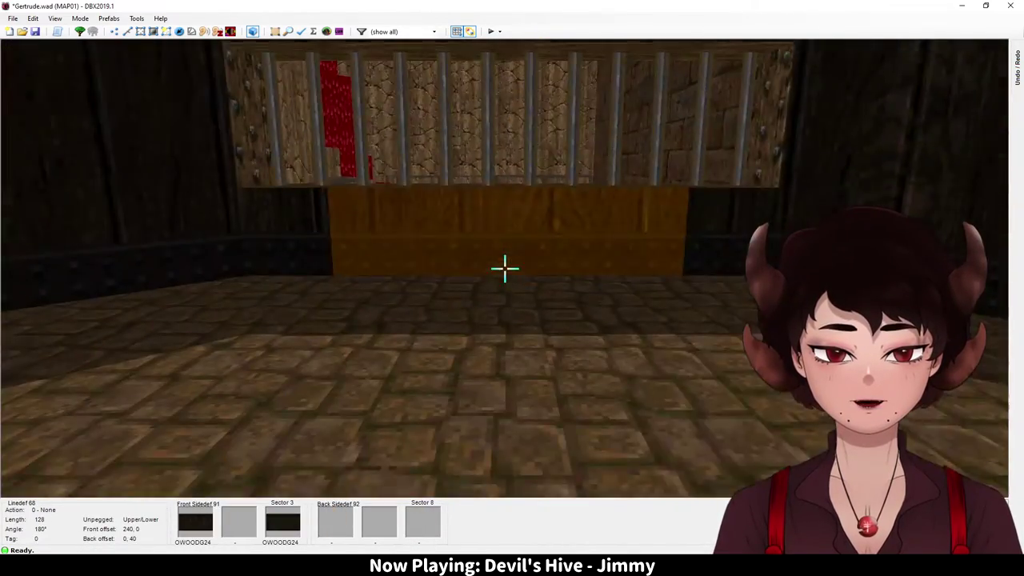
right_click(505, 268)
left_click(436, 175)
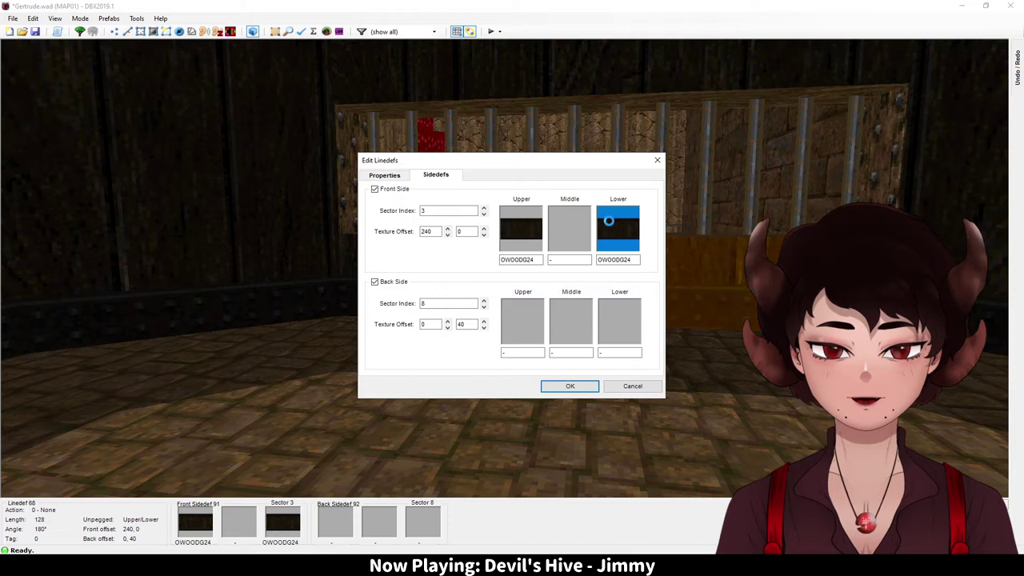
left_click(609, 220)
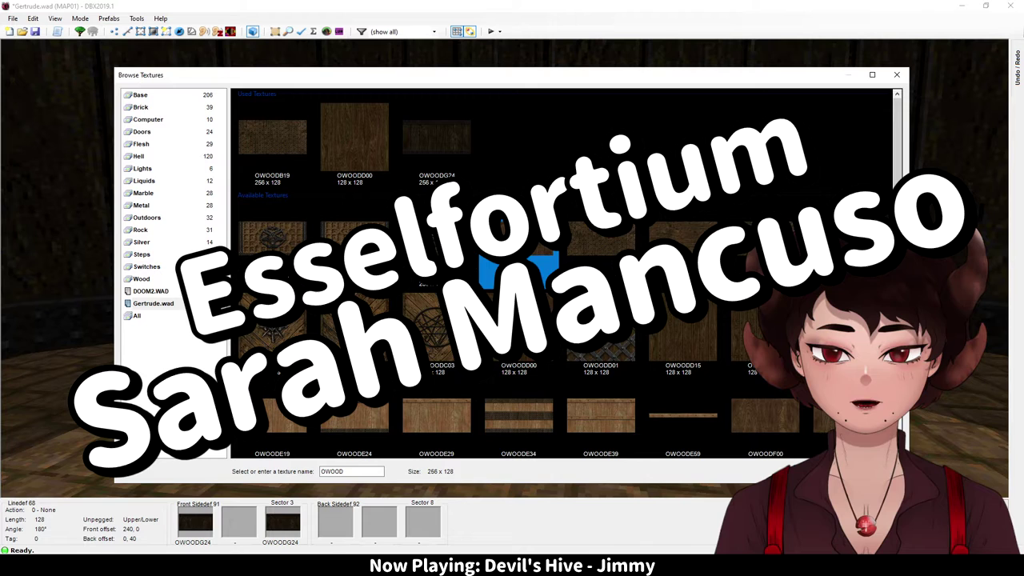
left_click(598, 240)
left_click(677, 241)
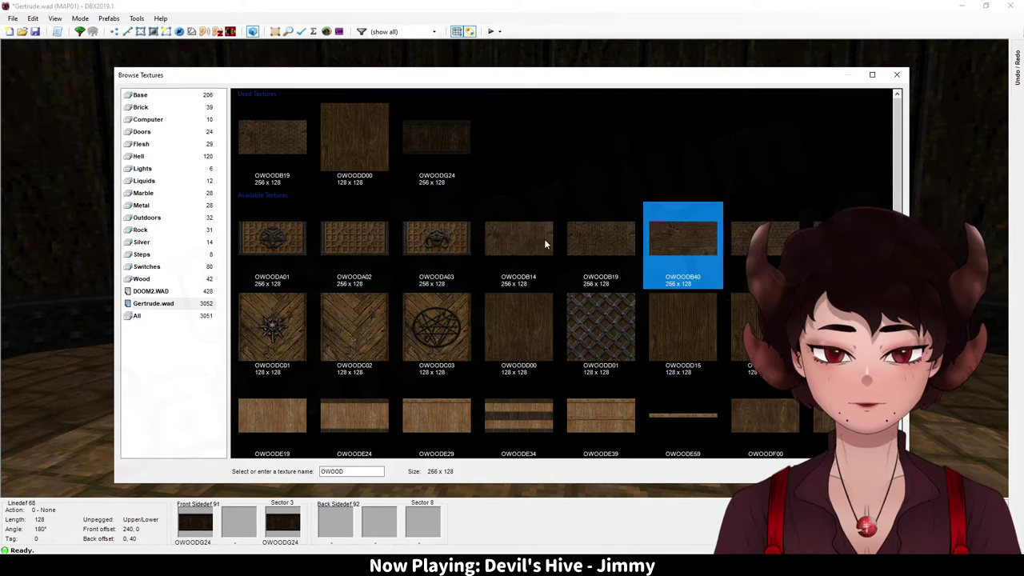
left_click(545, 242)
double_click(675, 241)
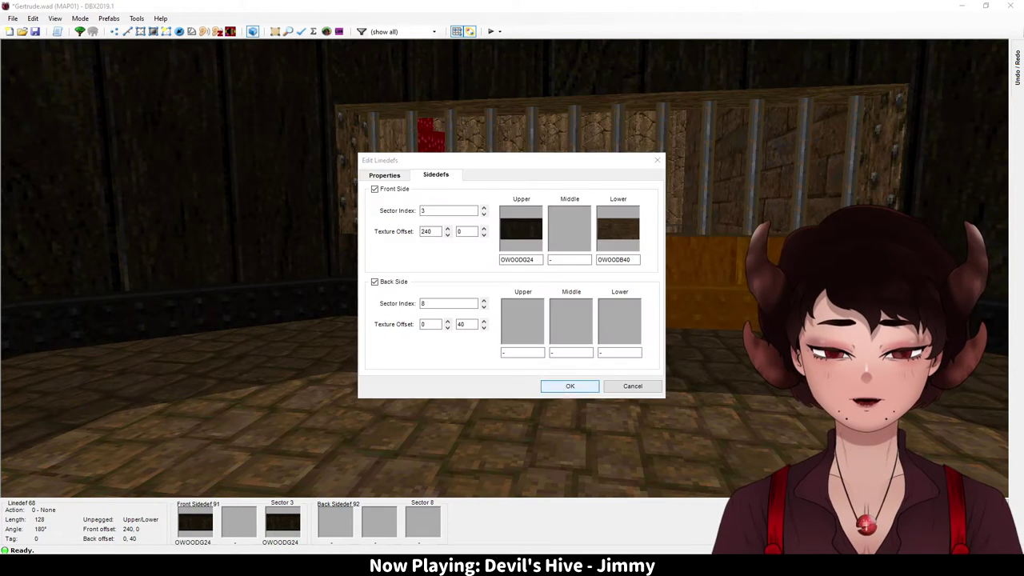
left_click(571, 387)
Step: Copy OWOODB40 and flood-fill it across the room's connected walls
key("ctrl+c")
key("ctrl+shift+v")
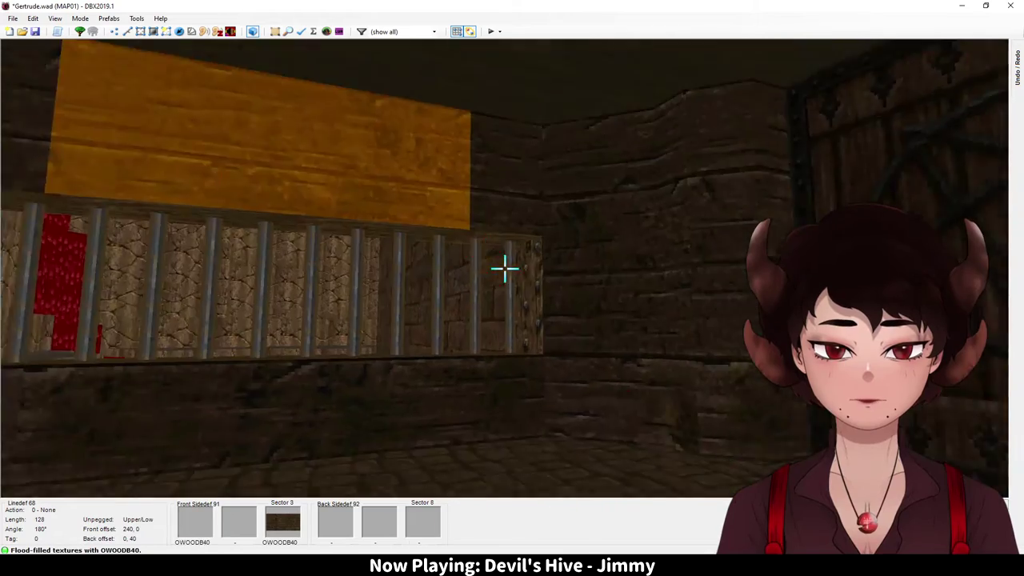
key("a")
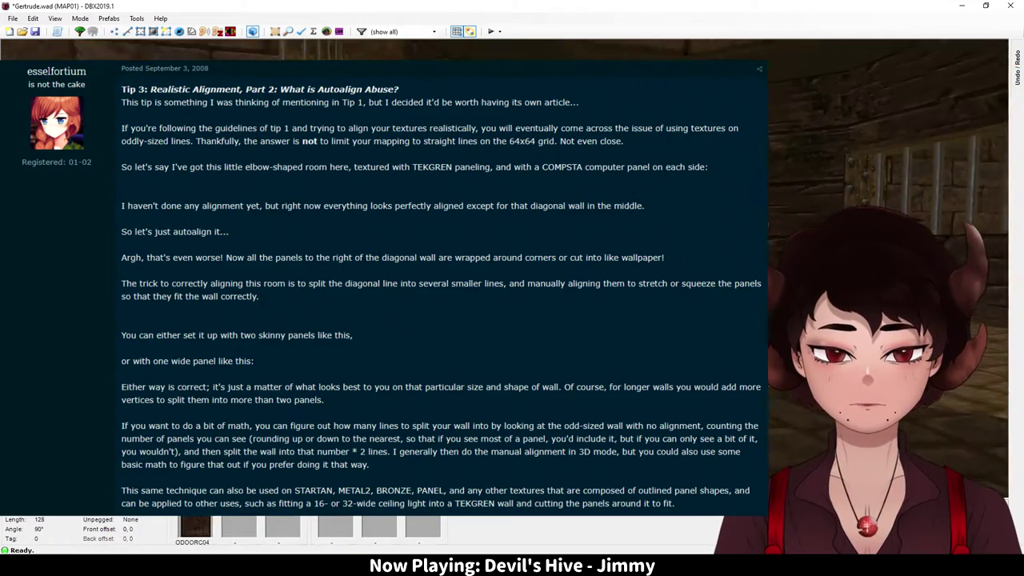
Step: Turn gravity off and browse the texture collection for the narrow wall section beside the pentagram door
key("g")
key("e")
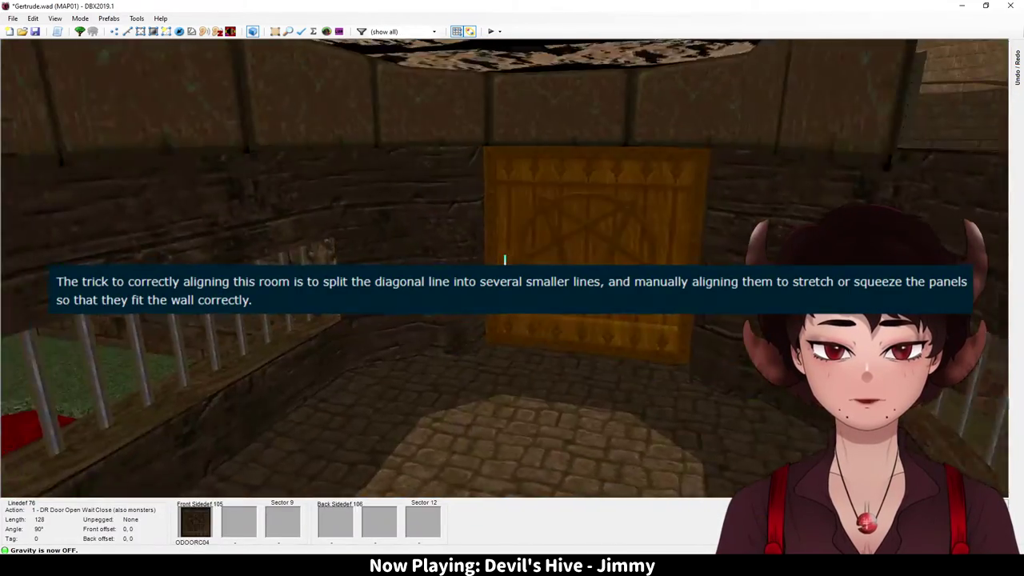
key("e")
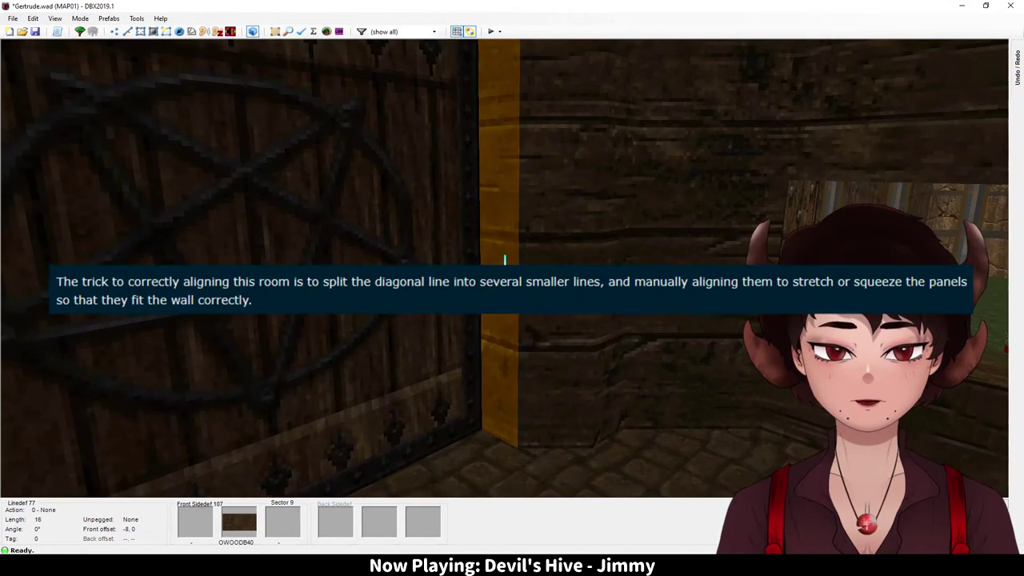
right_click(505, 260)
left_click(436, 176)
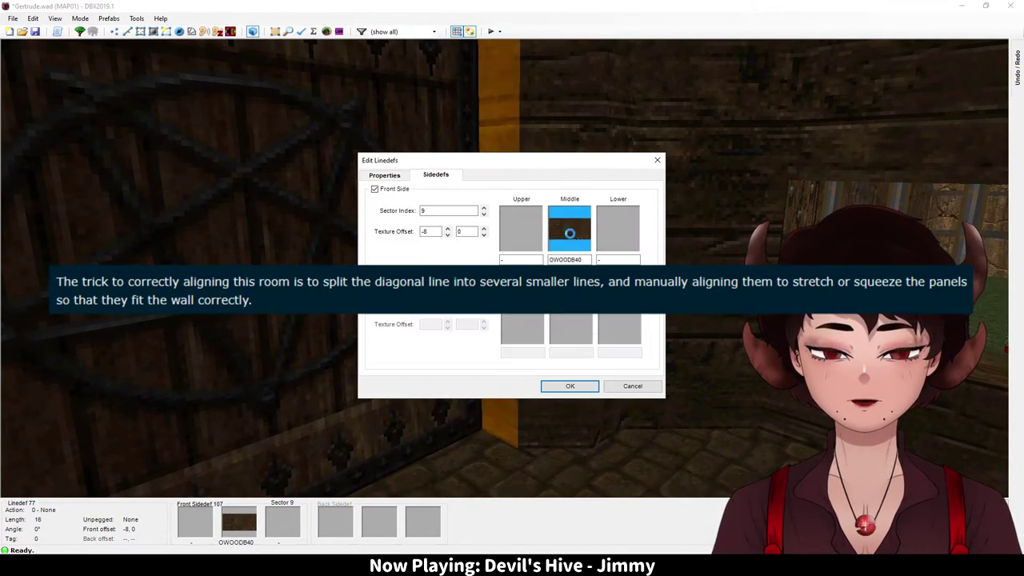
left_click(572, 240)
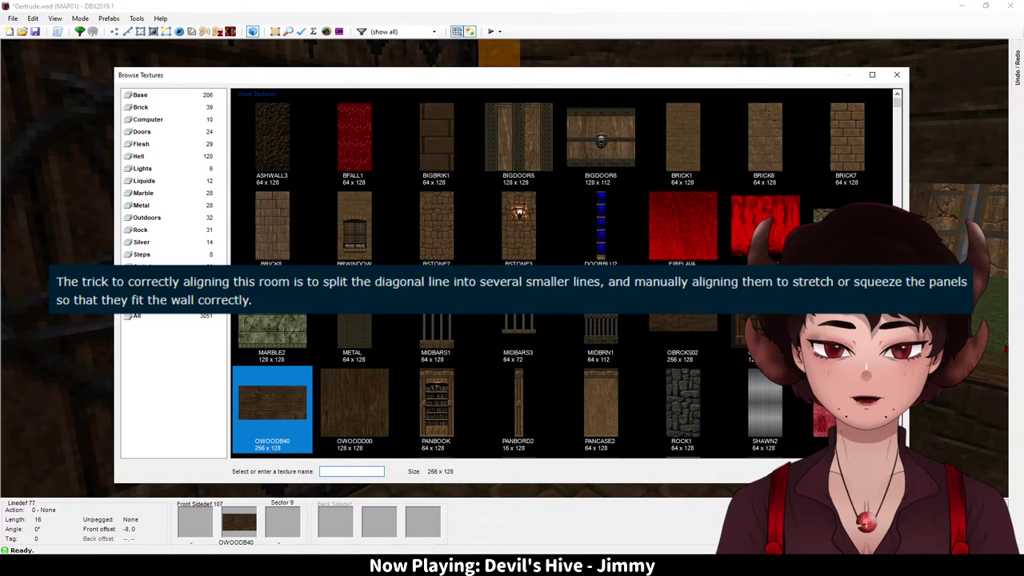
left_click_drag(897, 110, 905, 139)
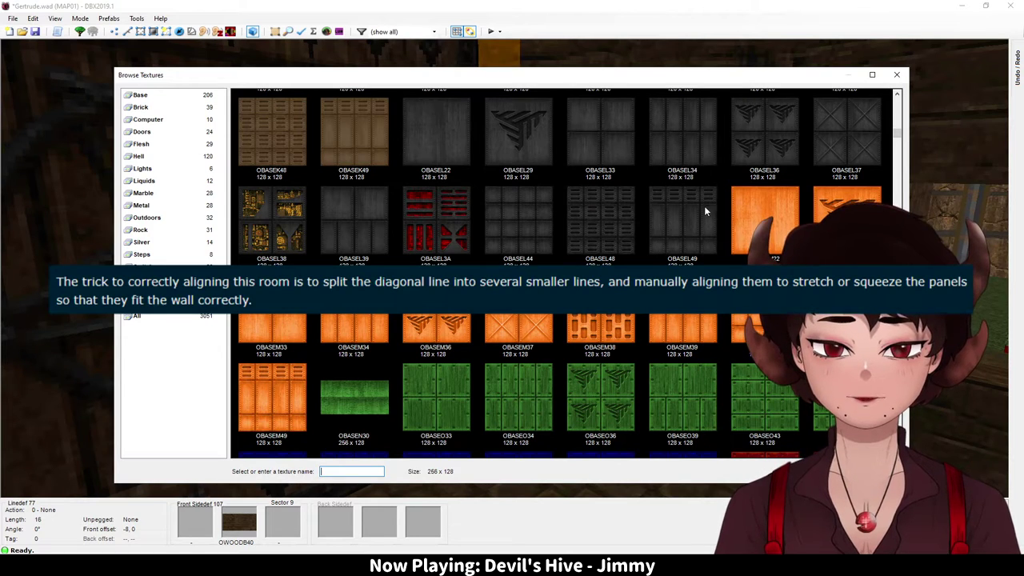
left_click_drag(898, 138, 902, 173)
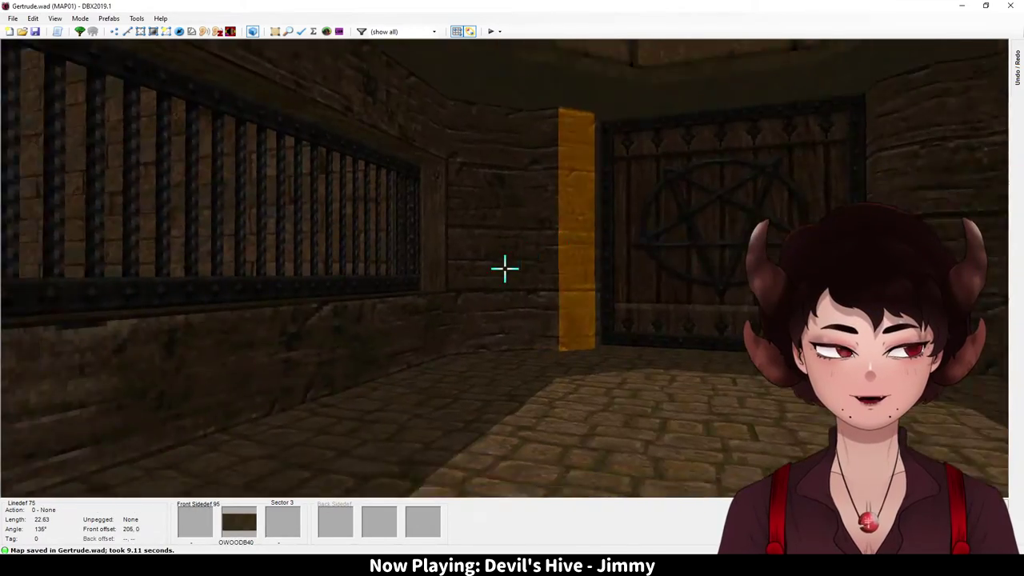
Step: Copy texture OBKMTD15 onto the end walls of the barred window openings and reset its offsets
key("ctrl+c")
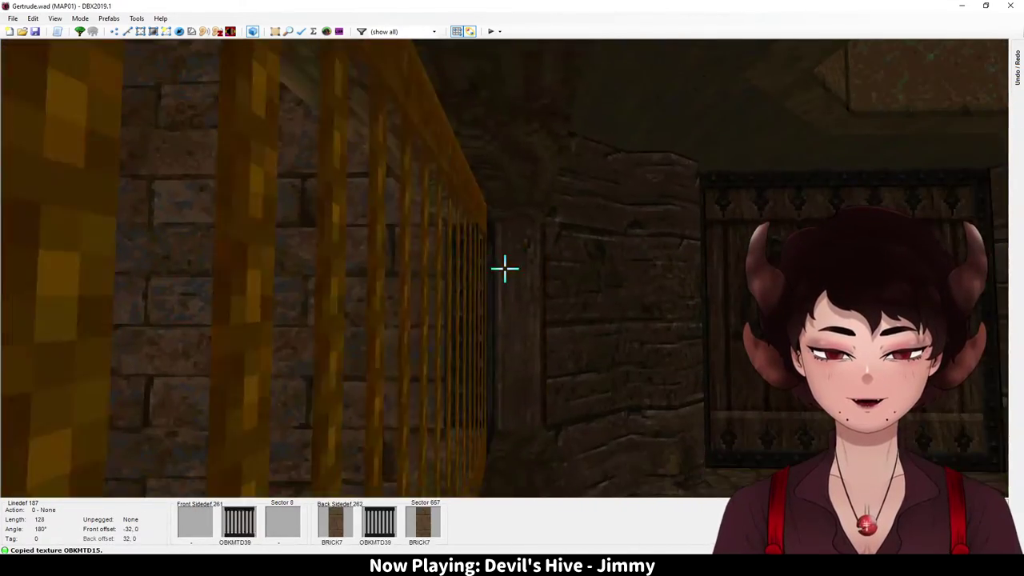
key("ctrl+v")
key("ctrl+v")
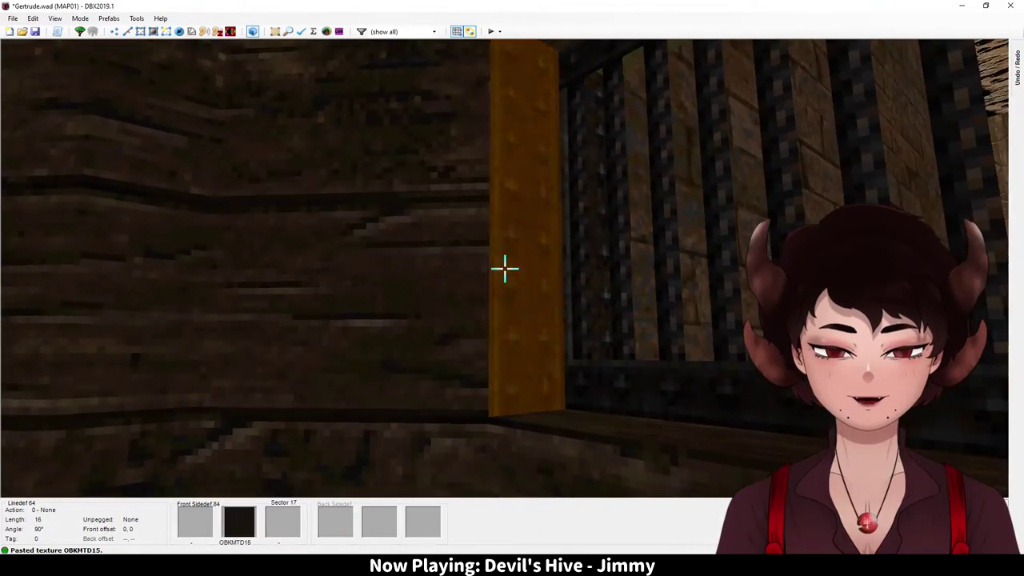
key("ctrl+r")
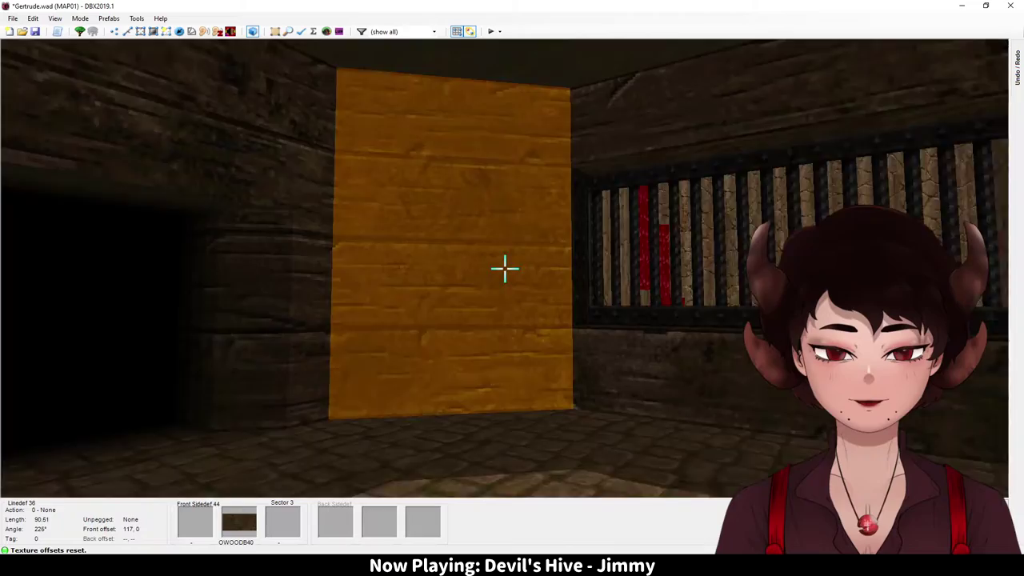
Step: Turn gravity off and set the floor flat of the barred window sill to OBKMTD01
key("g")
key("w")
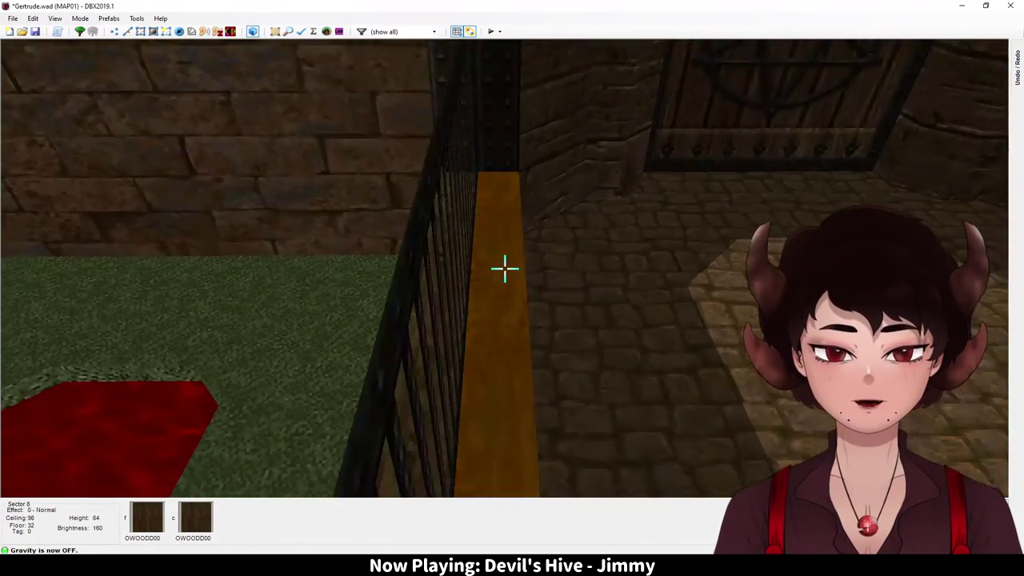
right_click(505, 269)
left_click(553, 232)
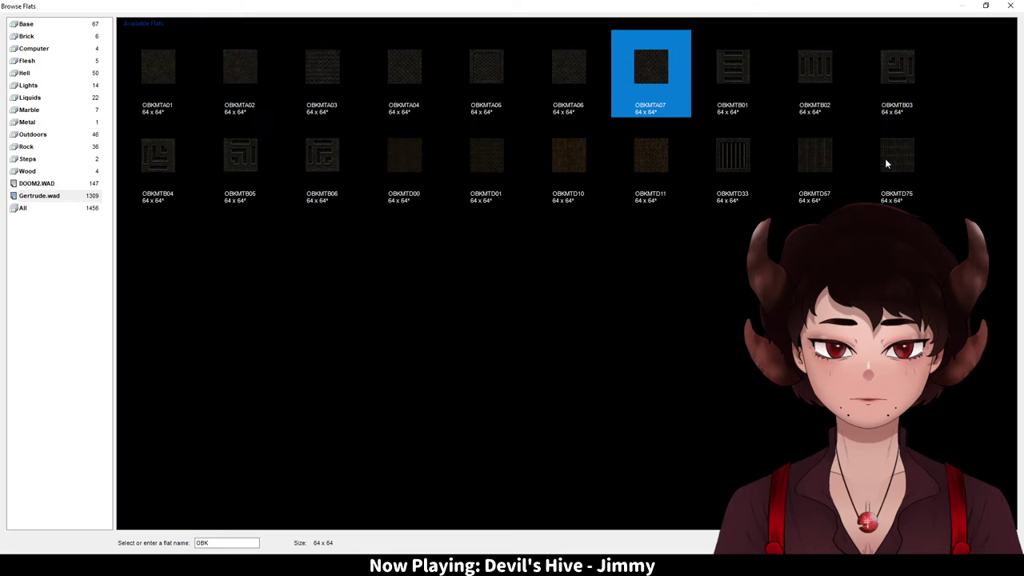
left_click(480, 158)
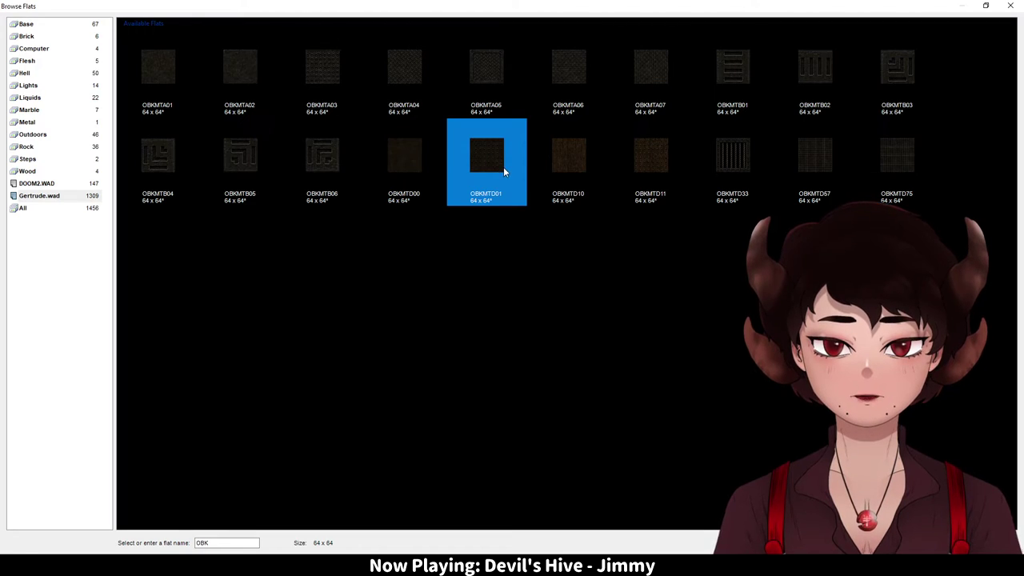
double_click(504, 169)
left_click(541, 393)
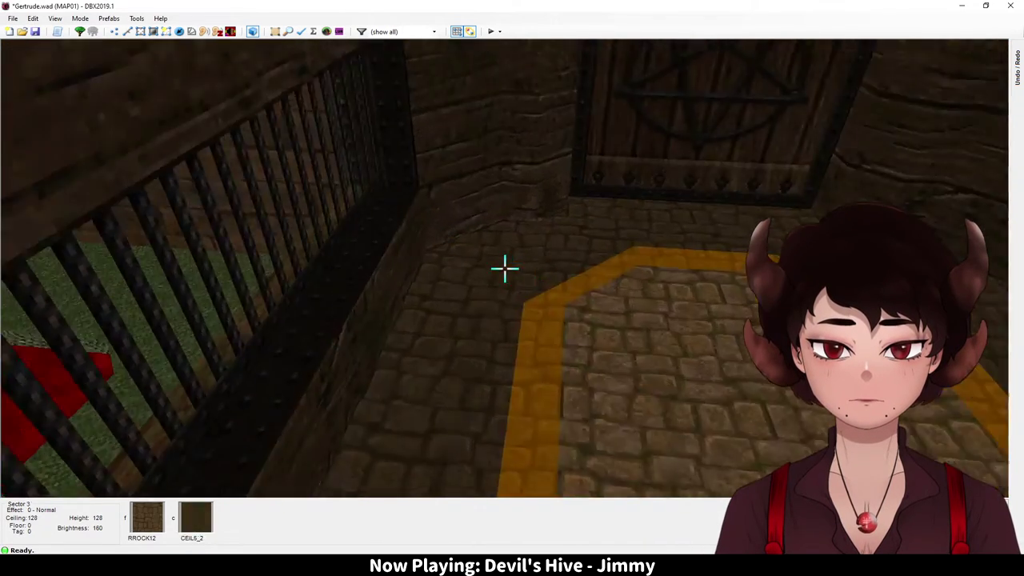
Step: Copy flat OBKMTD01 and flood-fill it across the floors and ceilings of the barred window openings
key("ctrl+c")
key("ctrl+v")
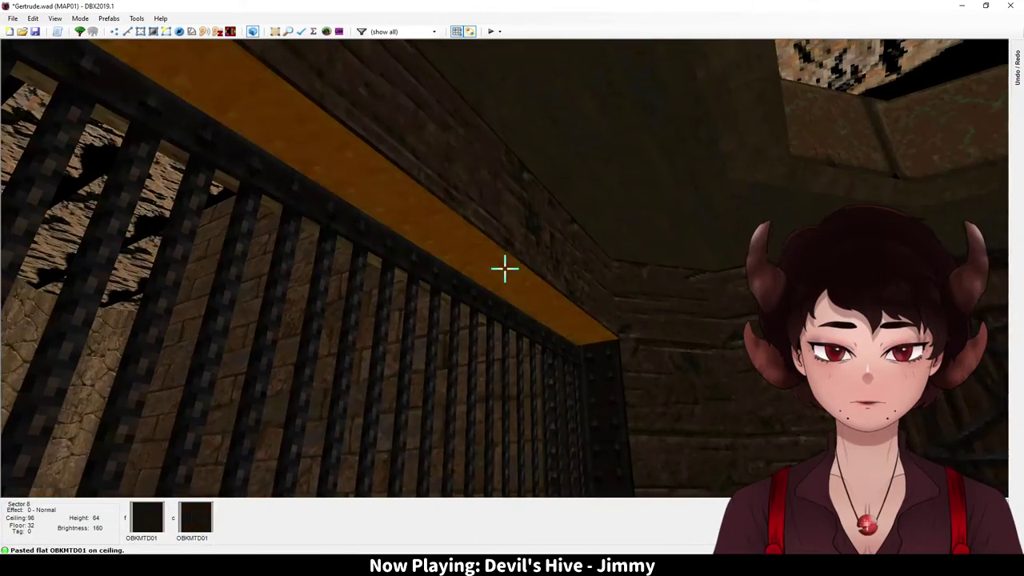
key("ctrl+shift+v")
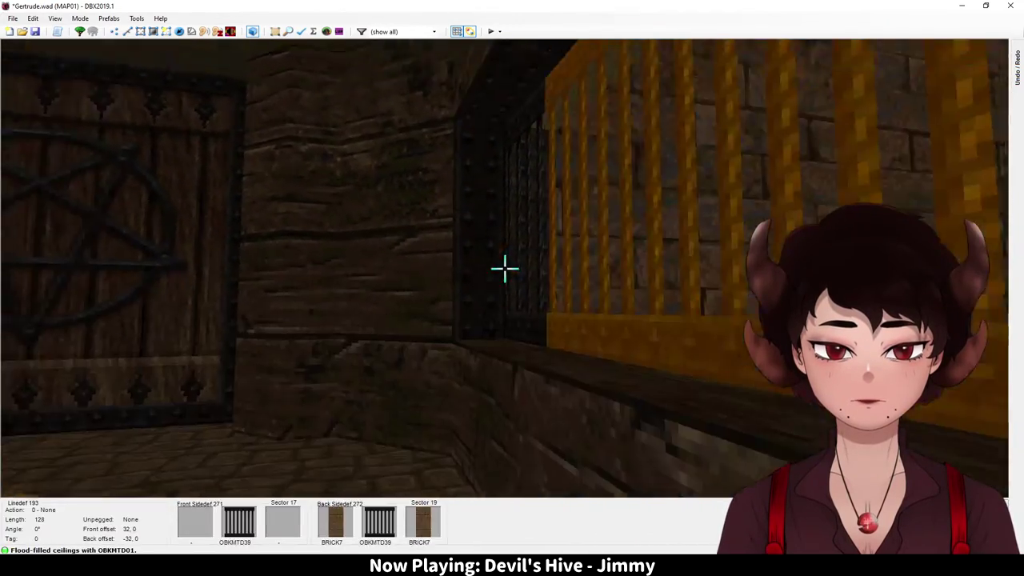
key("ctrl+shift+v")
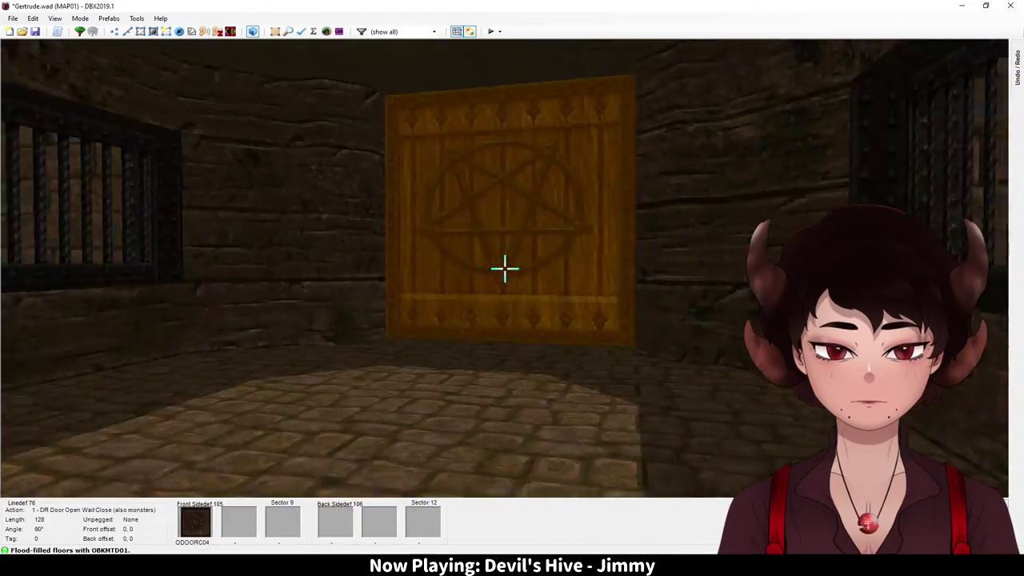
key("ctrl+v")
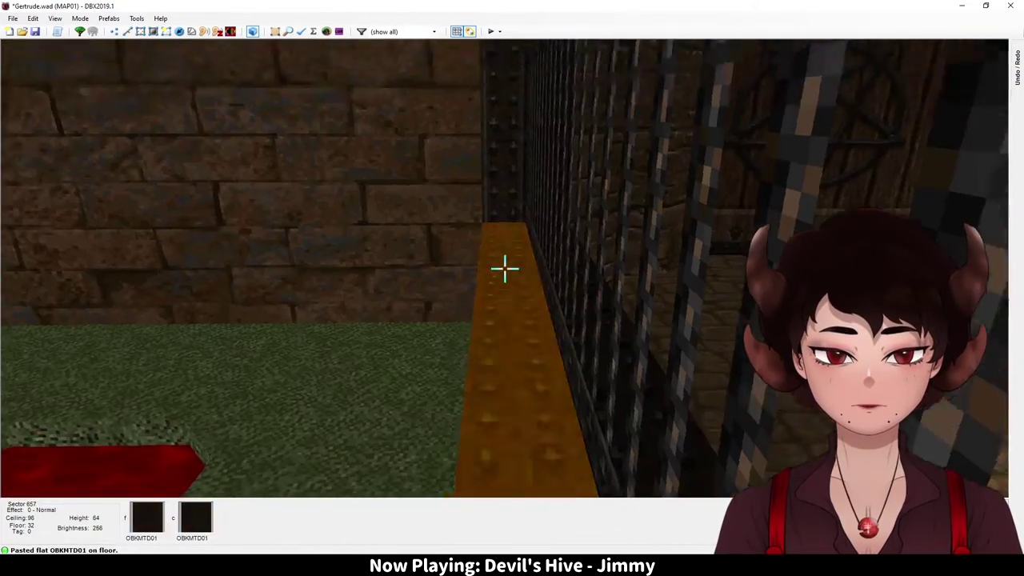
Step: Reset texture offsets around the barred window and set the narrow angled walls beside the pentagram door to offset 1, 0
key("ctrl+r")
key("w")
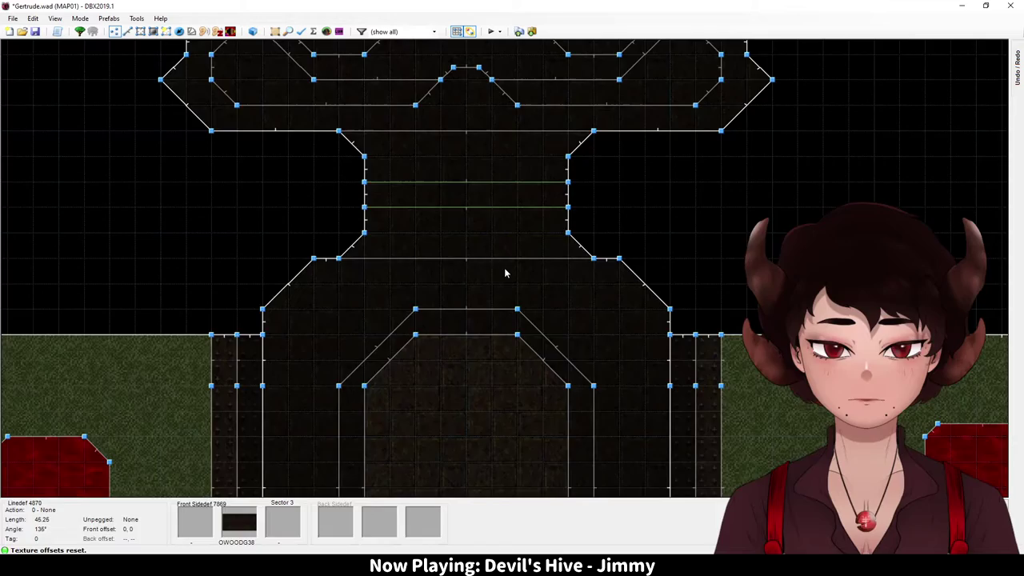
key("q")
key("Left")
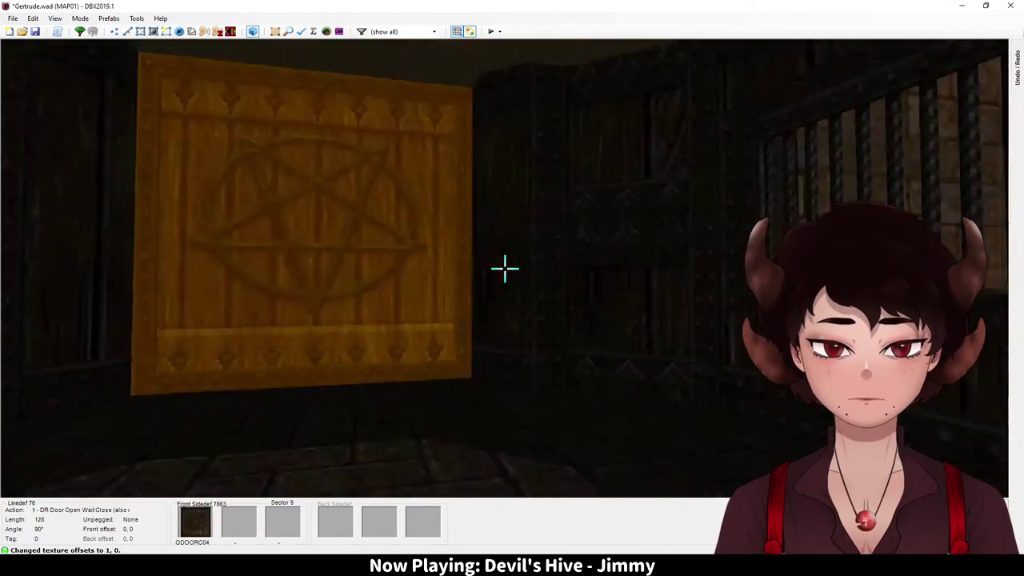
key("e")
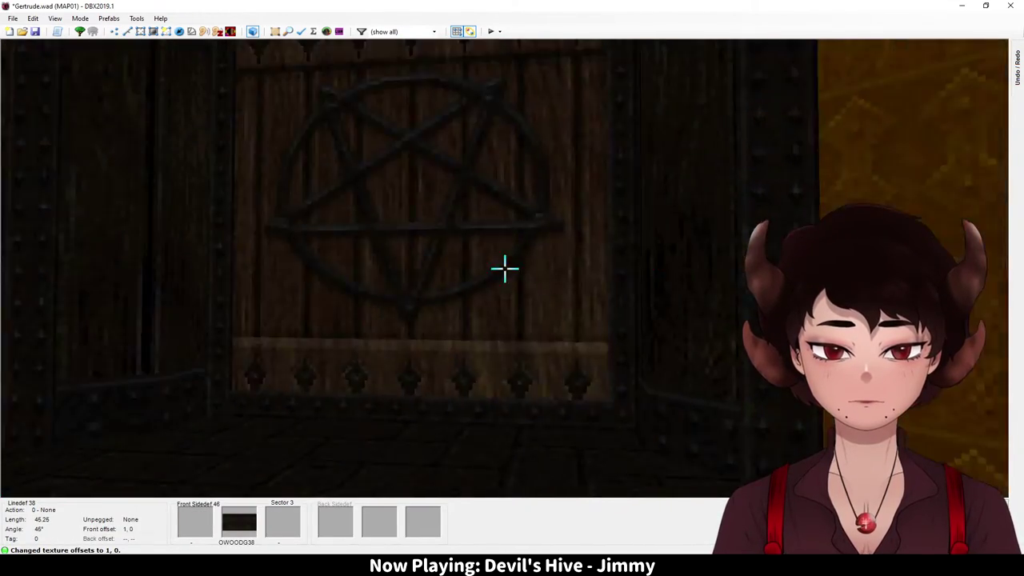
Step: Split the diagonal walls on both sides of the stairway by drawing extra vertices on them
key("q")
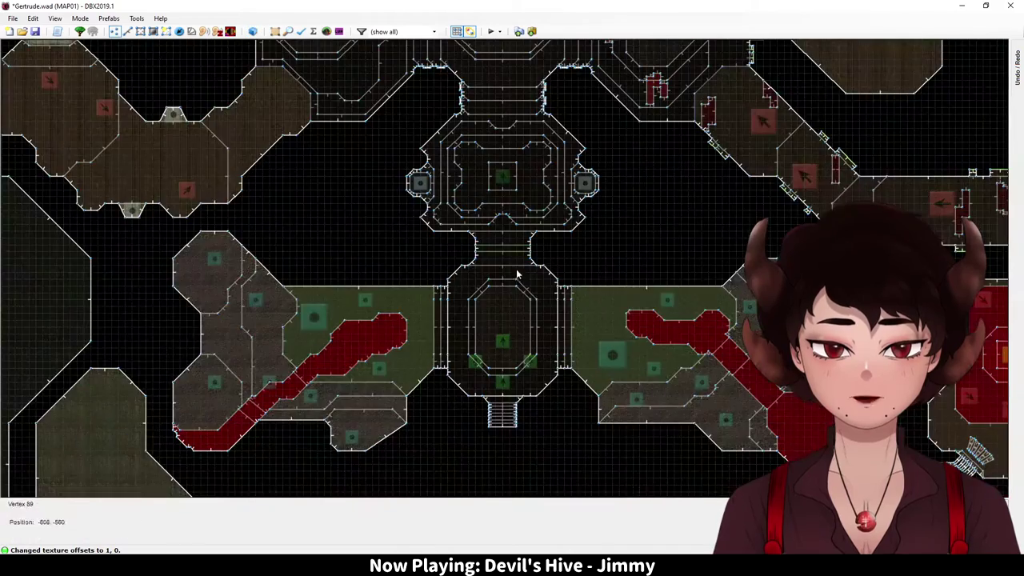
scroll(481, 344, "up", 5)
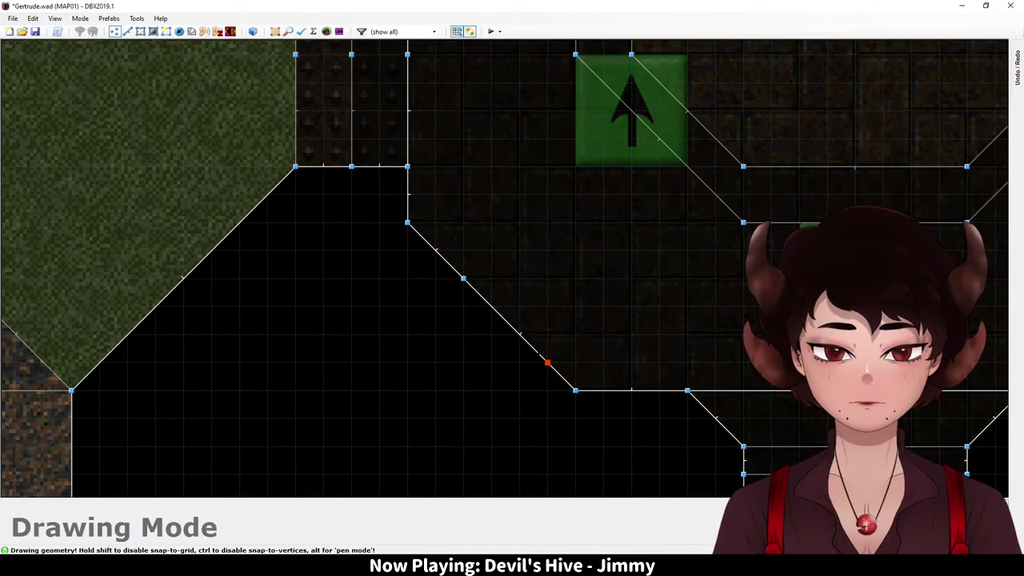
scroll(407, 367, "down", 5)
scroll(537, 346, "up", 5)
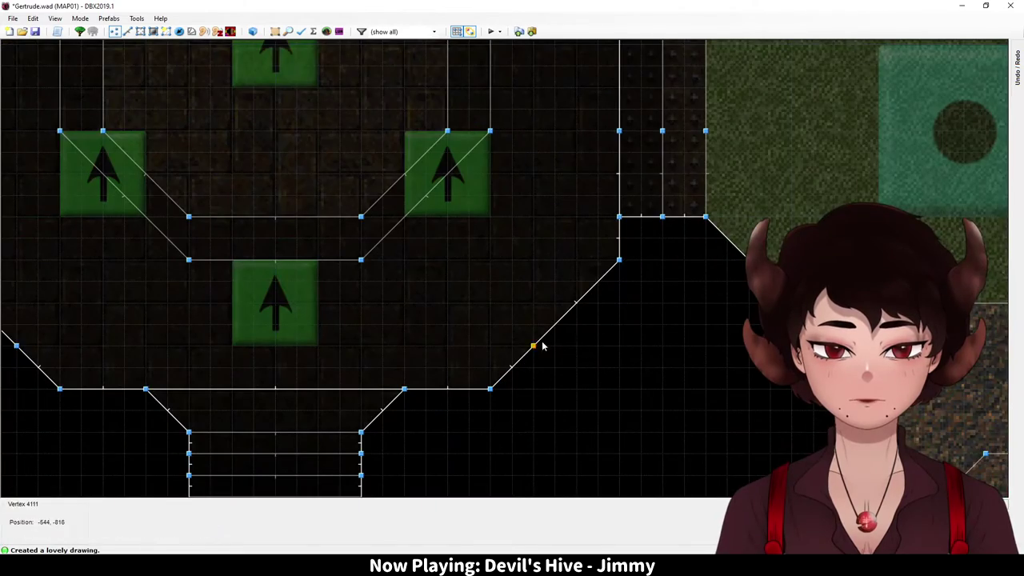
key("q")
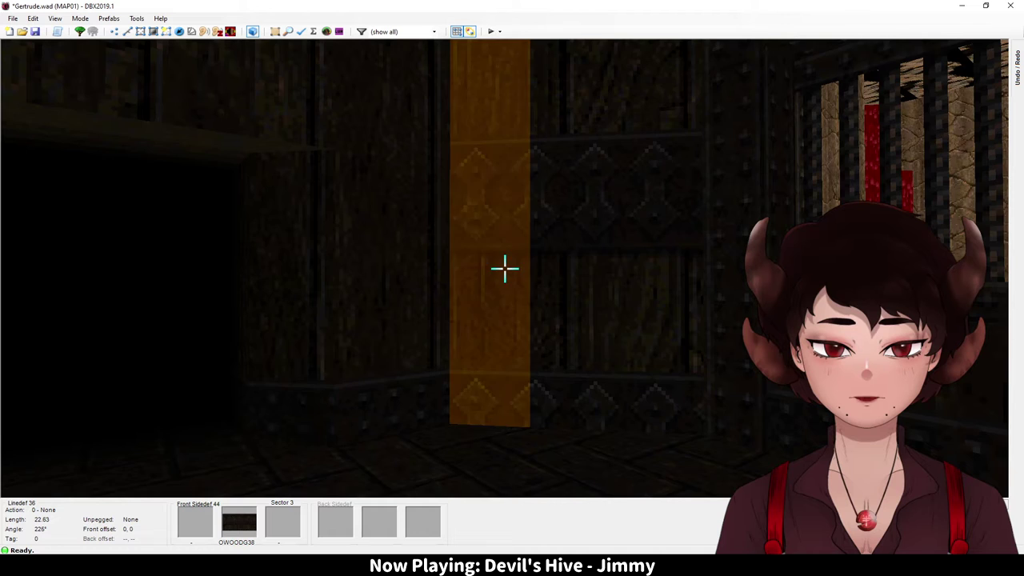
Step: Try to align the diagonal wall's split sections by setting their horizontal texture offsets to -24 and 37
key("Left")
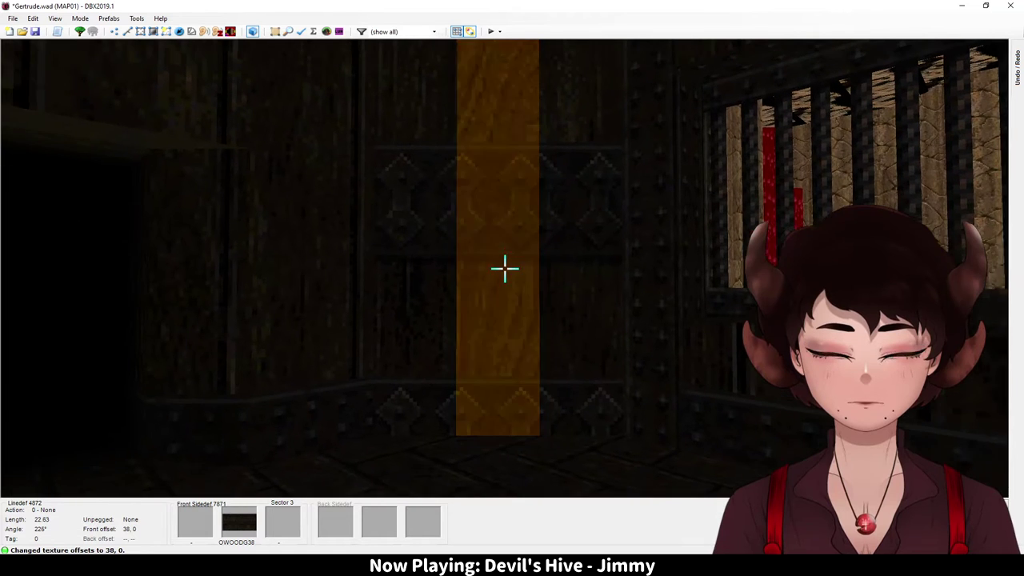
key("Right")
key("Right")
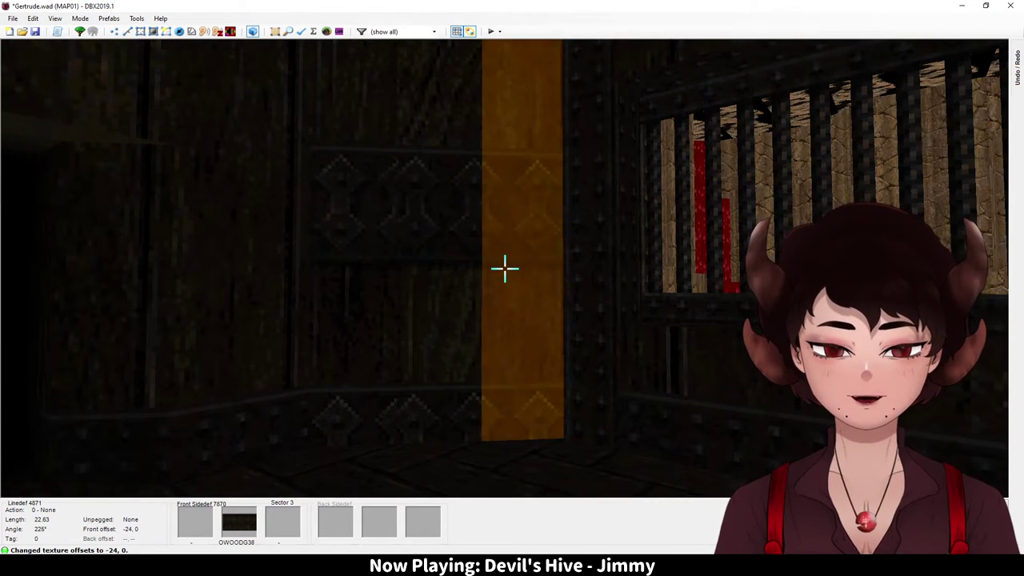
key("Left")
key("Left")
key("Left")
key("Left")
key("Left")
key("Left")
key("Left")
key("Left")
key("Left")
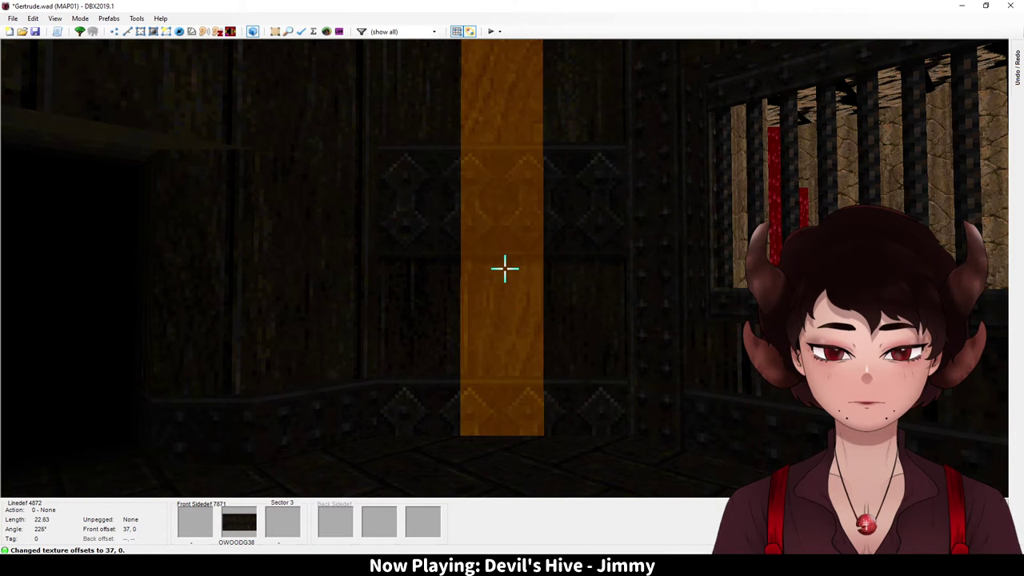
Step: Reposition the vertices splitting the diagonal wall beside the stairway and reset the wall section's texture offsets
key("q")
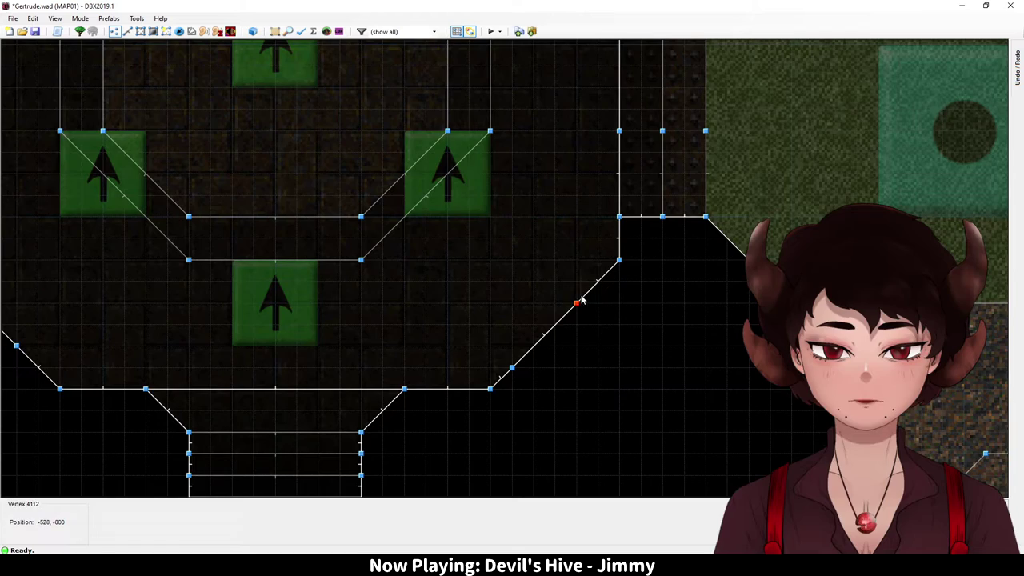
key("q")
key("r")
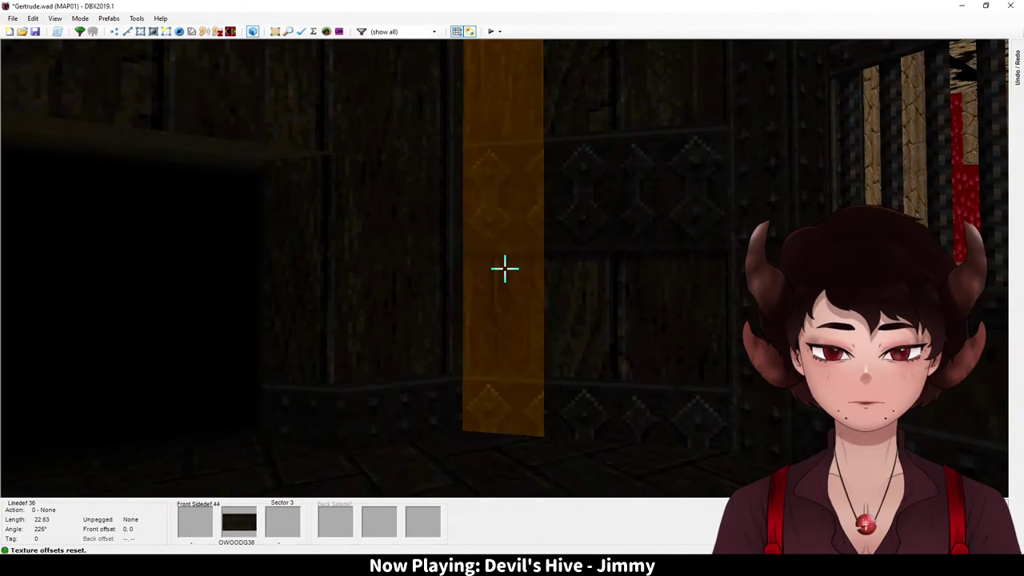
key("d")
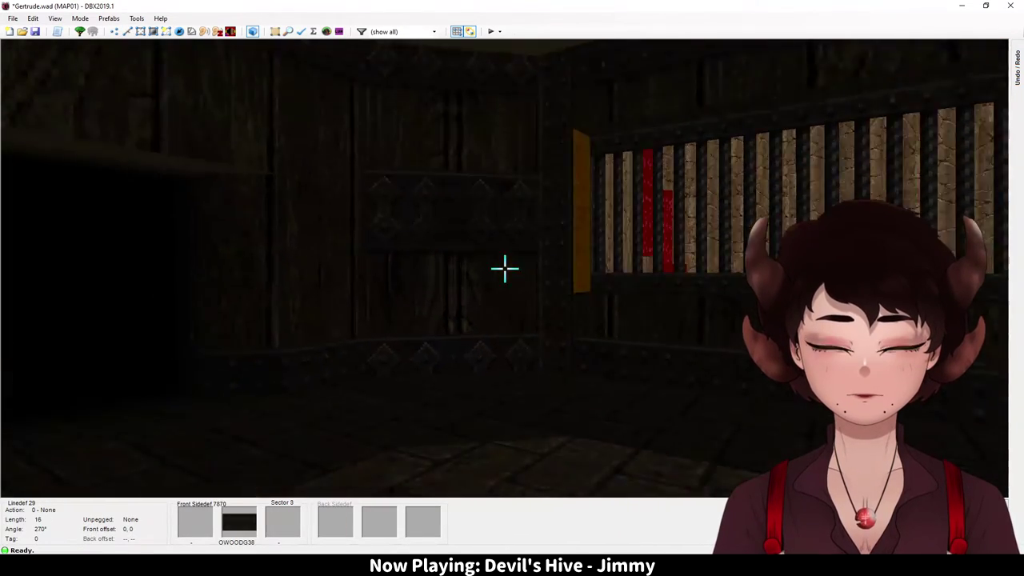
Step: Align the OWOODG38 panels on the split diagonal wall using horizontal texture offsets of 93, 9 and -33
key("e")
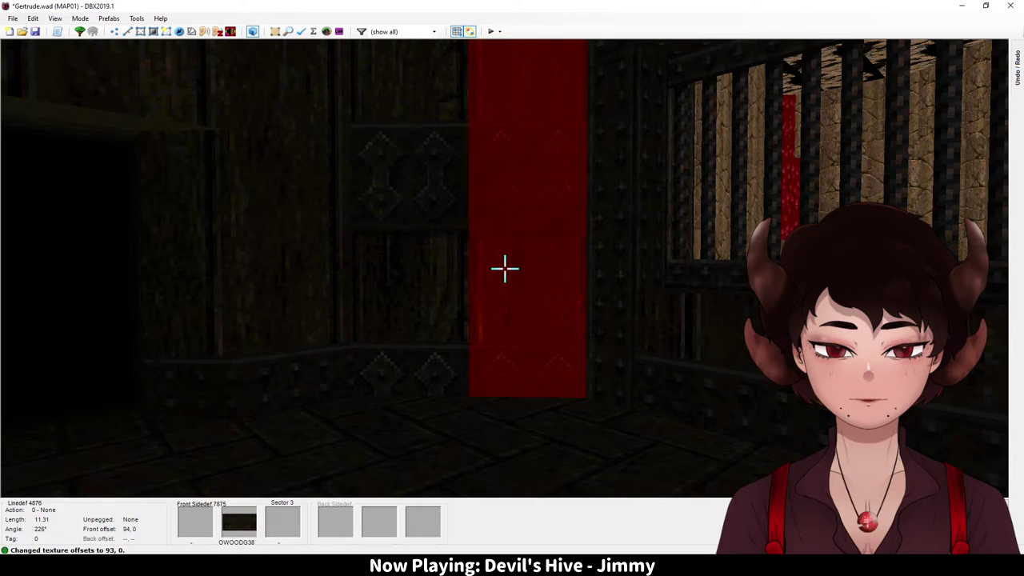
key("c")
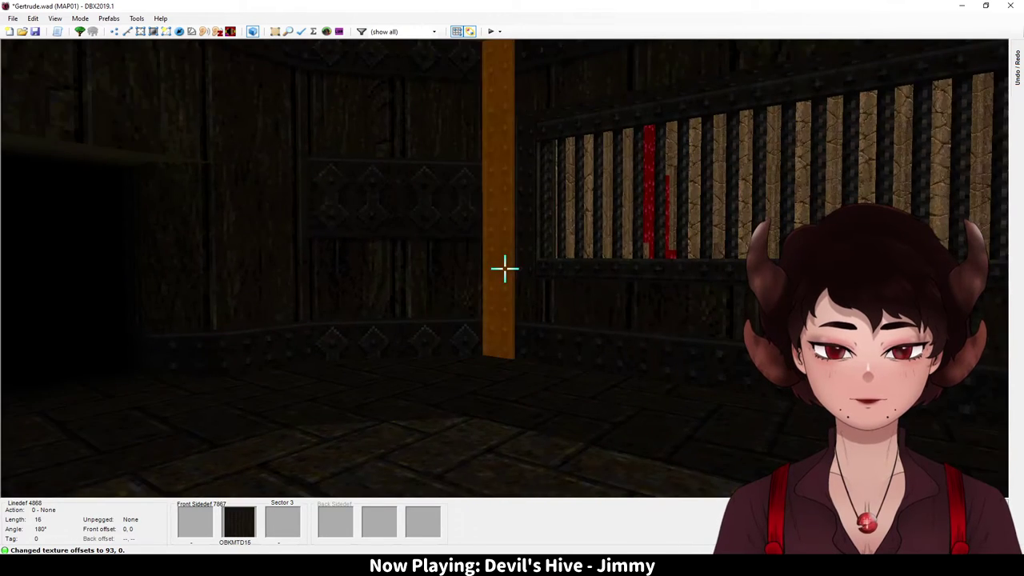
key("Left")
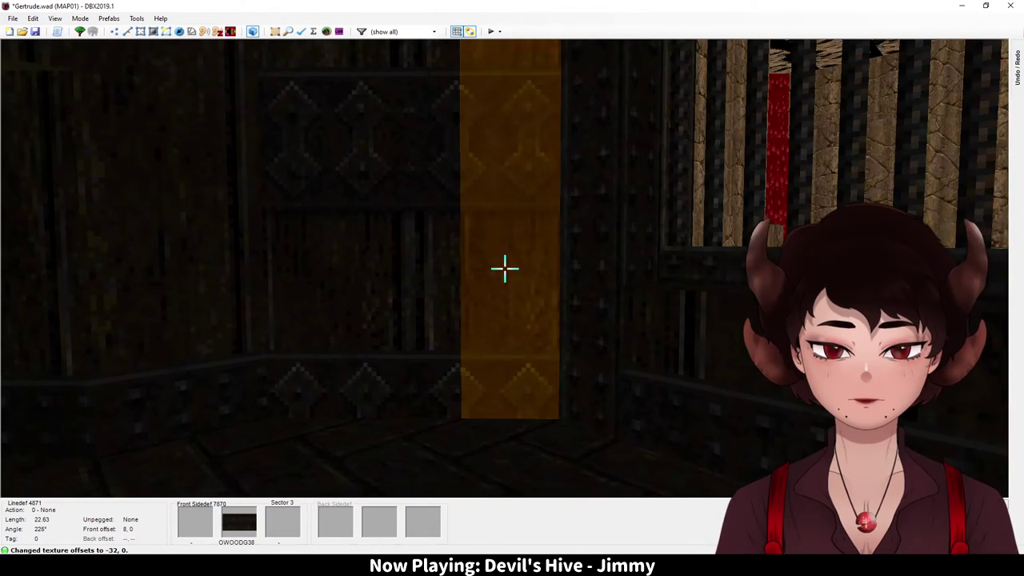
key("Left")
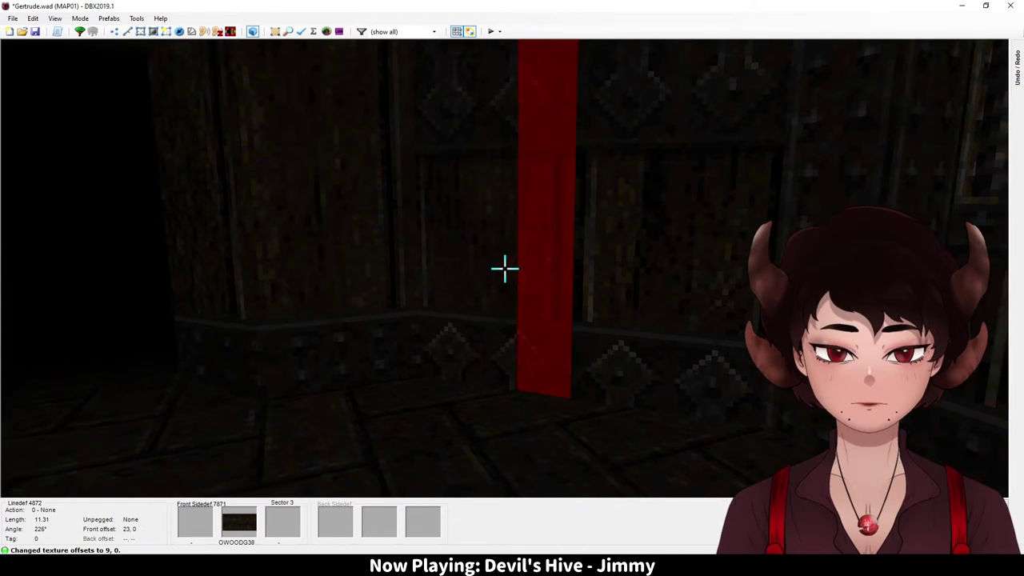
key("w")
left_click(505, 268)
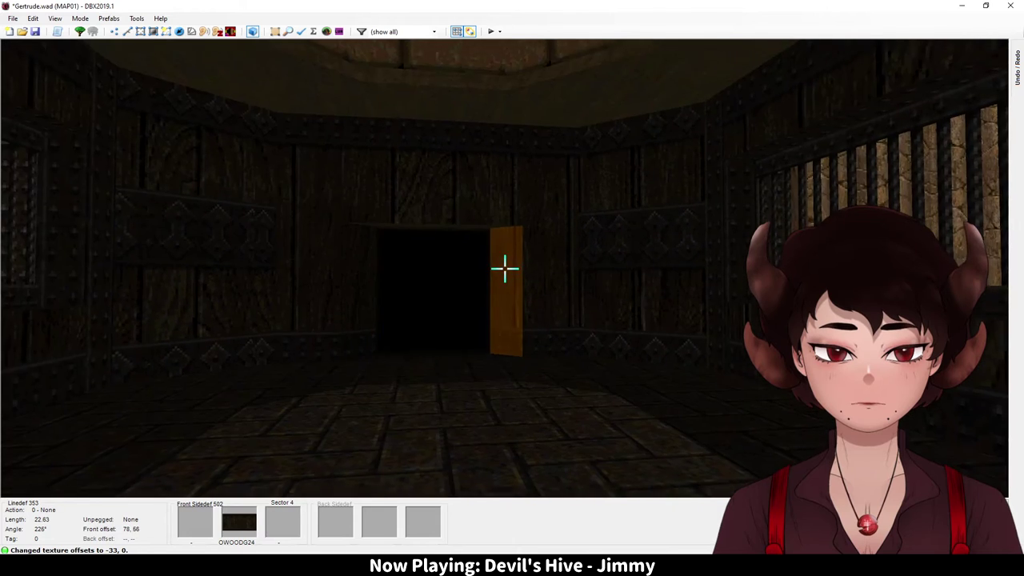
Step: Examine the panel alignment around the dark stairway opening and the vertices along its diagonal walls
key("w")
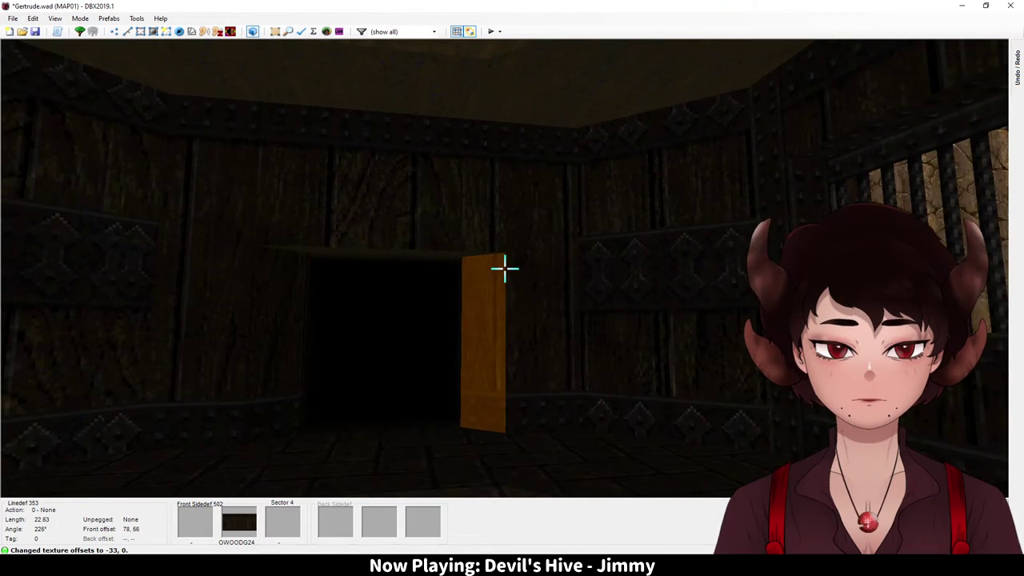
key("w")
key("q")
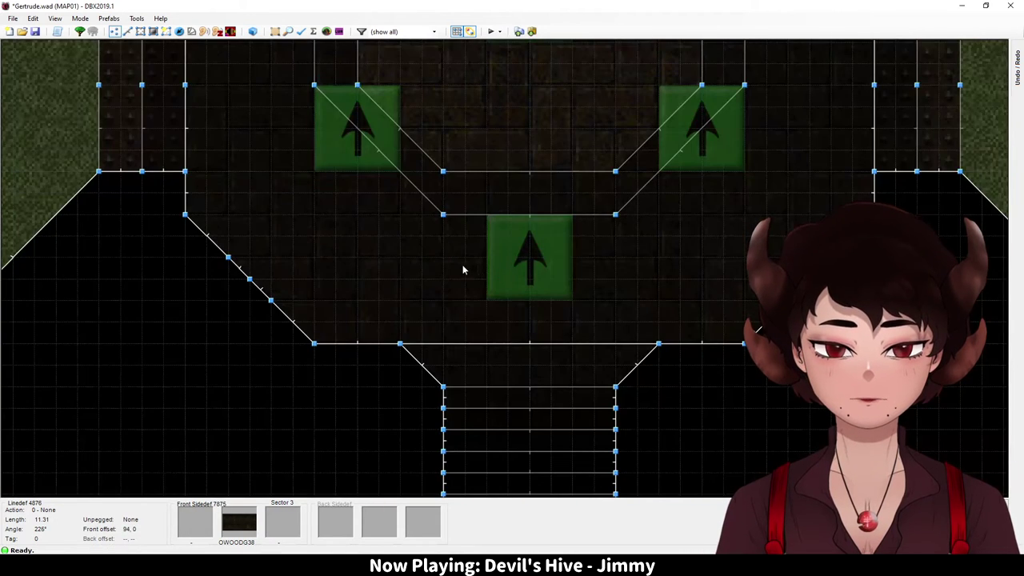
key("v")
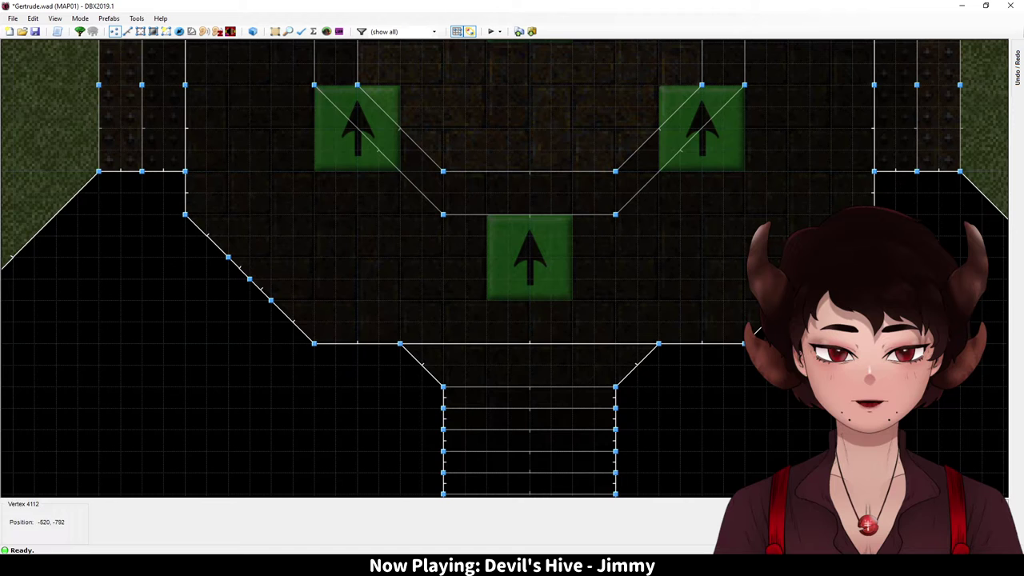
key("q")
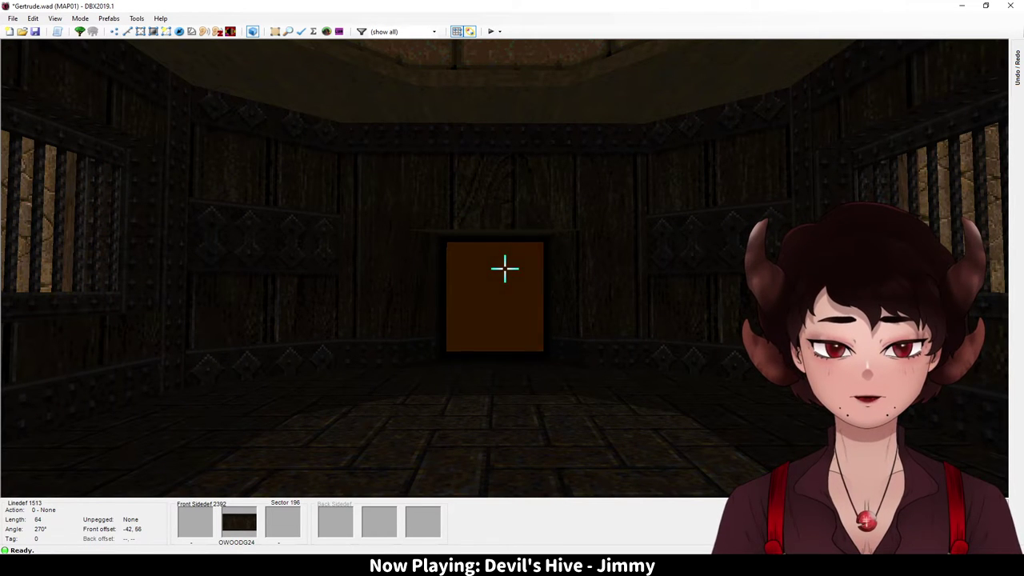
key("e")
key("e")
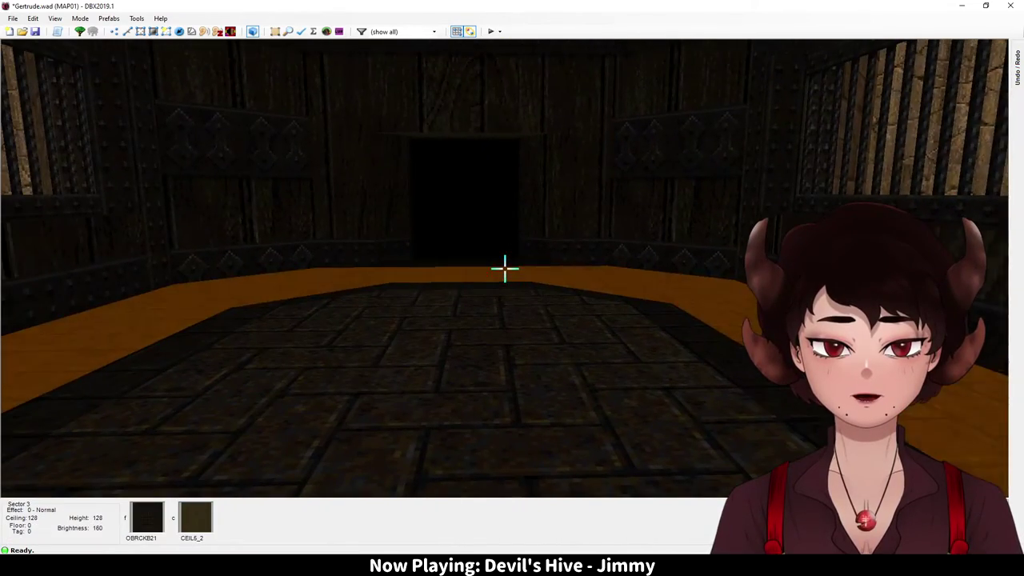
Step: Raise the outer floor sector's brightness to 256 to inspect the room and restore it to 160
scroll(505, 269, "up", 2, "ctrl")
key("w")
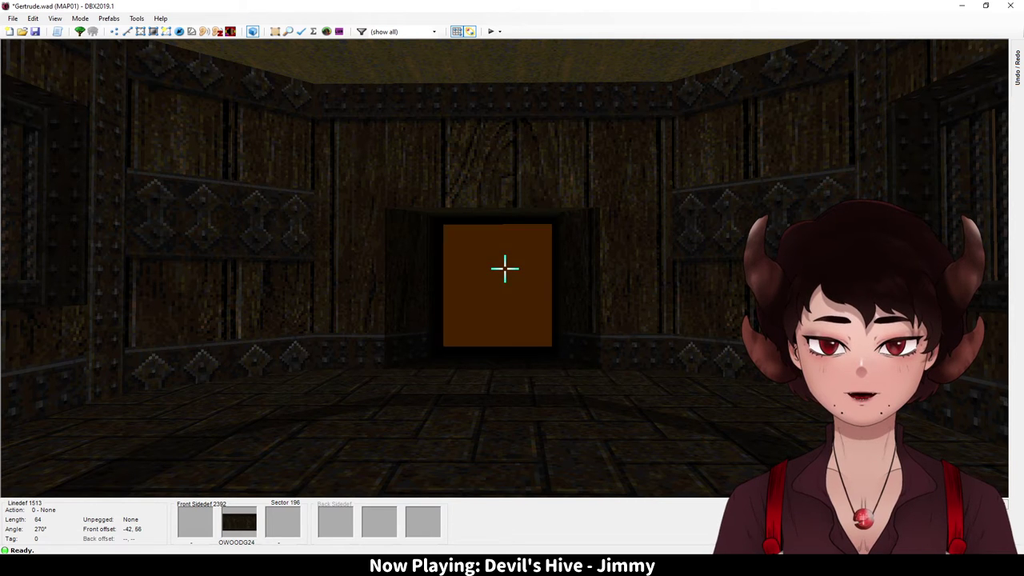
mouse_move(505, 268)
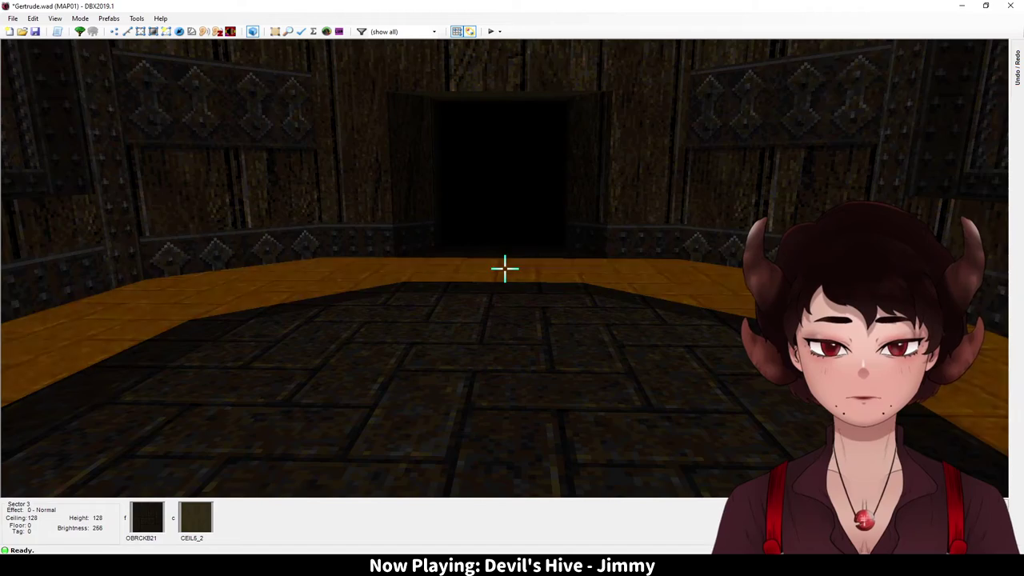
scroll(505, 268, "up", 2, "ctrl")
scroll(505, 268, "down", 2, "ctrl")
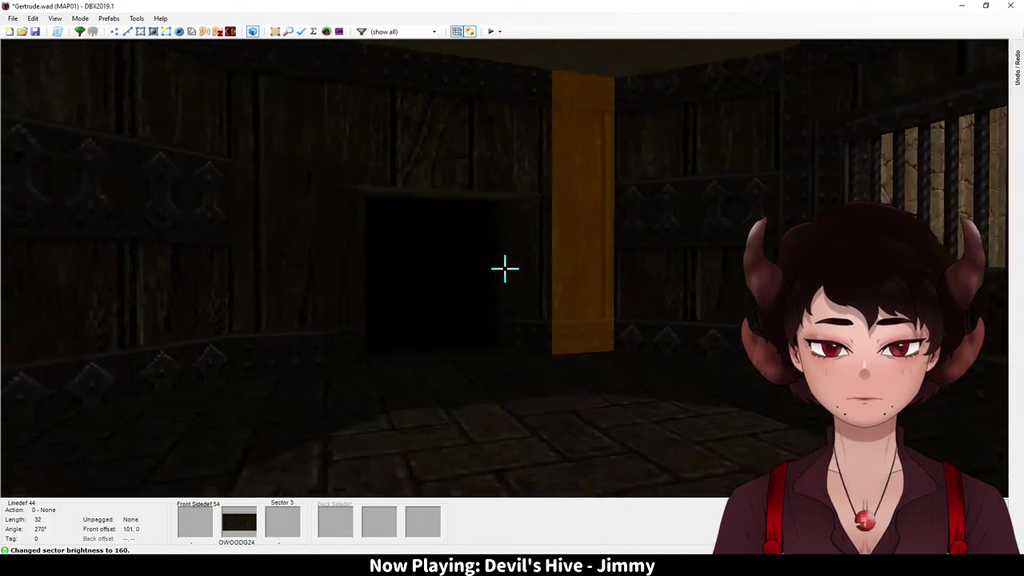
key("e")
key("d")
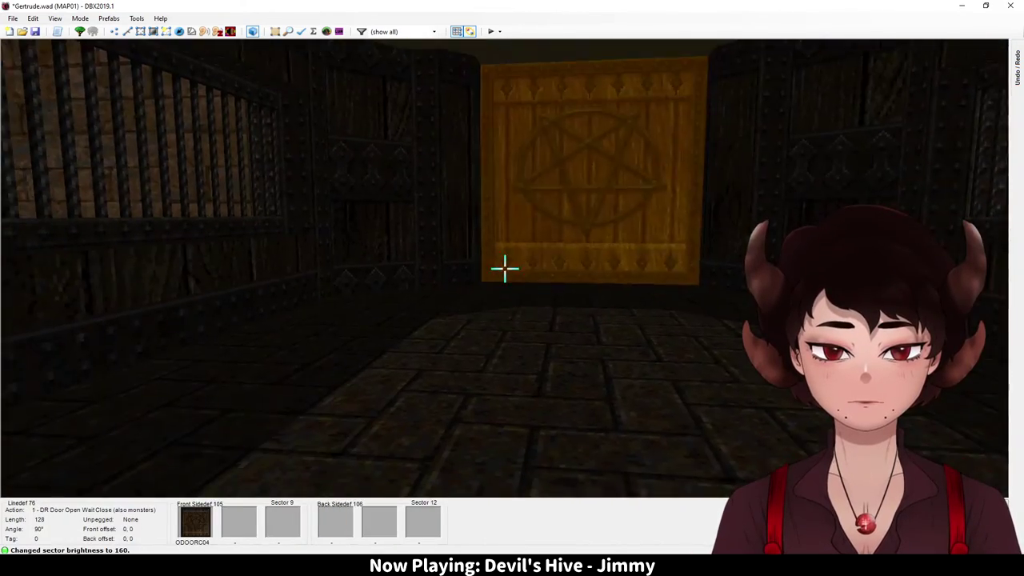
Step: Raise the outer floor sector's brightness to 192 and check the lit room
left_click(504, 268)
left_click(505, 268)
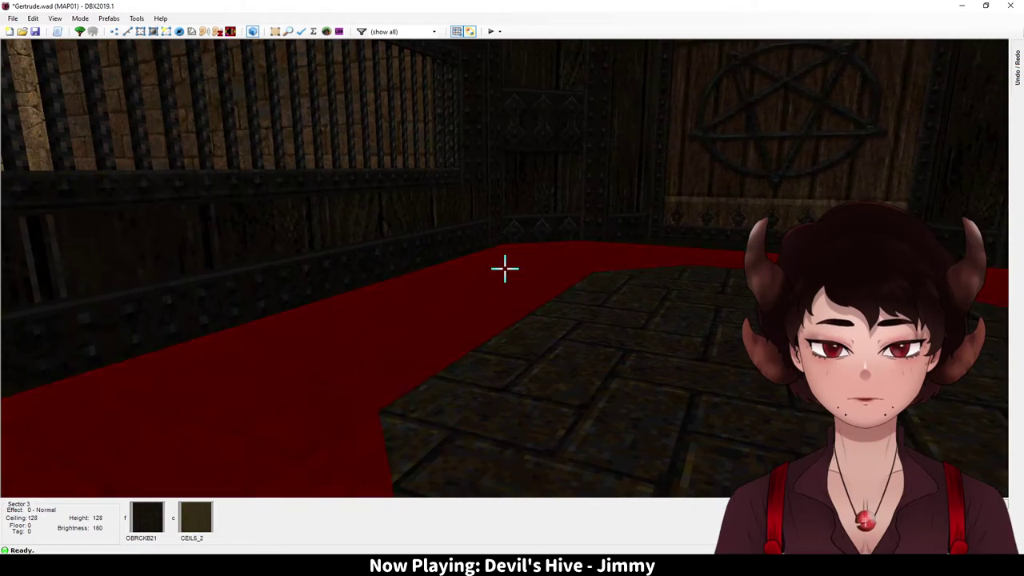
scroll(505, 268, "up", 2, "ctrl")
key("w")
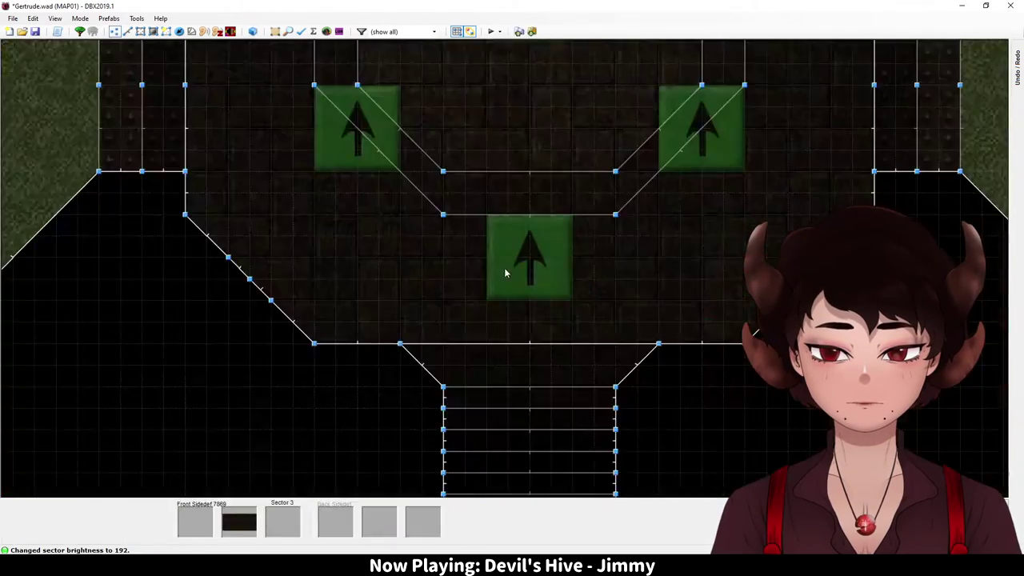
key("w")
key("e")
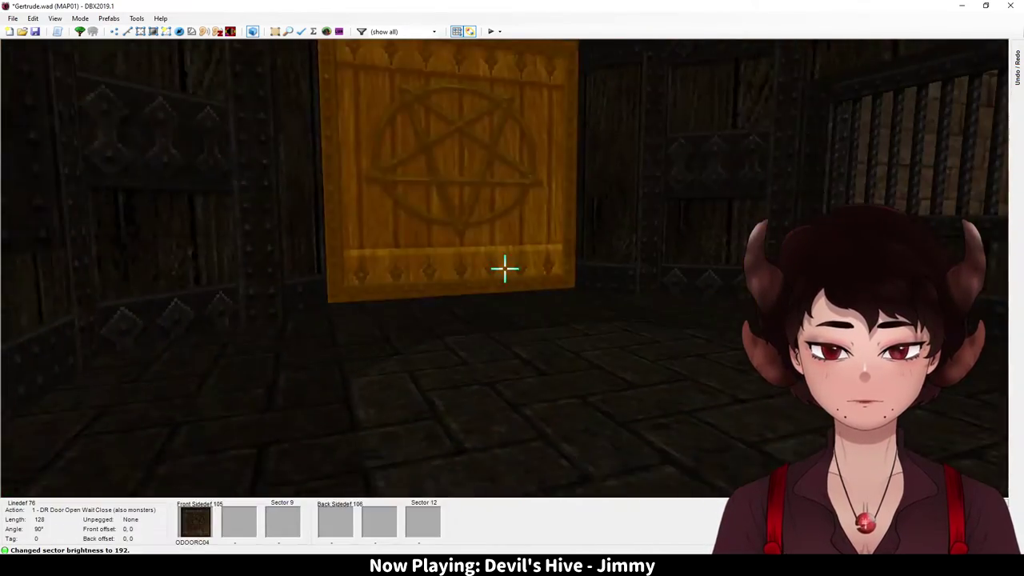
Step: Create a brightness gradient across the eight stairway sectors, from the farthest step up to the trapezoidal sector adjoining the starting room
key("q")
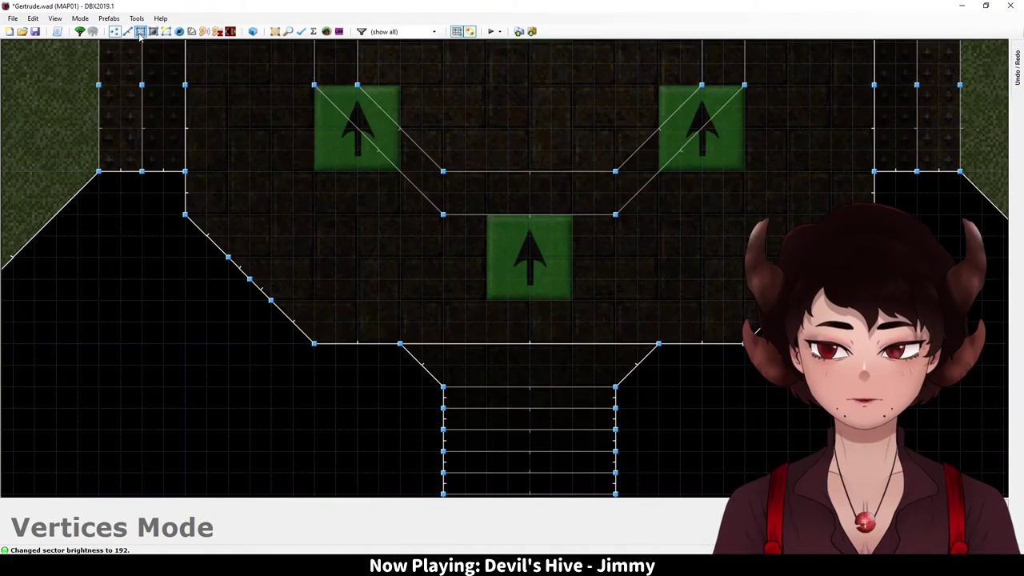
left_click(140, 33)
scroll(464, 152, "down", 2)
scroll(490, 292, "up", 1)
left_click(501, 397)
left_click(496, 382)
left_click(493, 367)
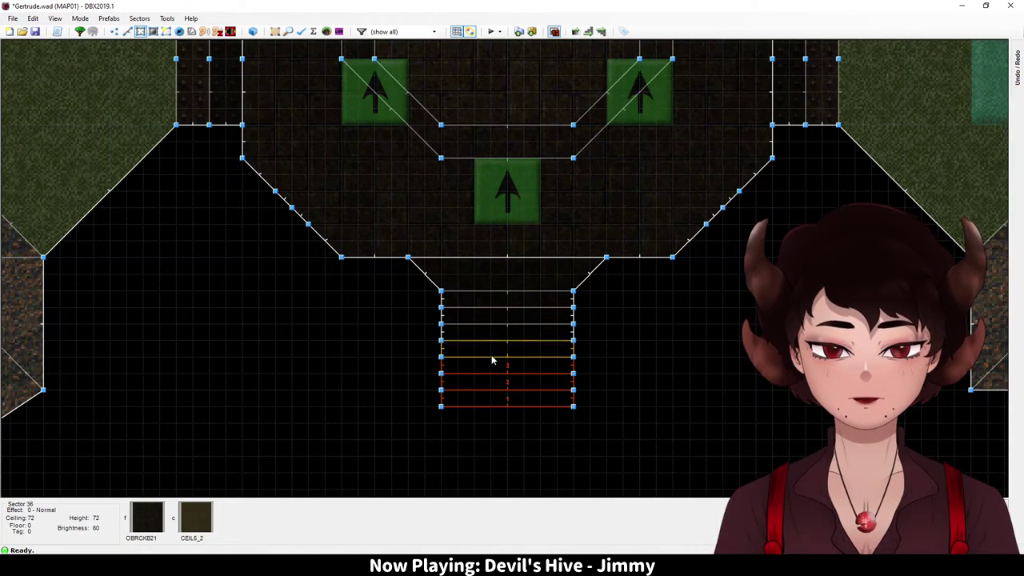
left_click(491, 349)
left_click(493, 332)
left_click(496, 316)
left_click(490, 298)
left_click(479, 277)
key("ctrl+b")
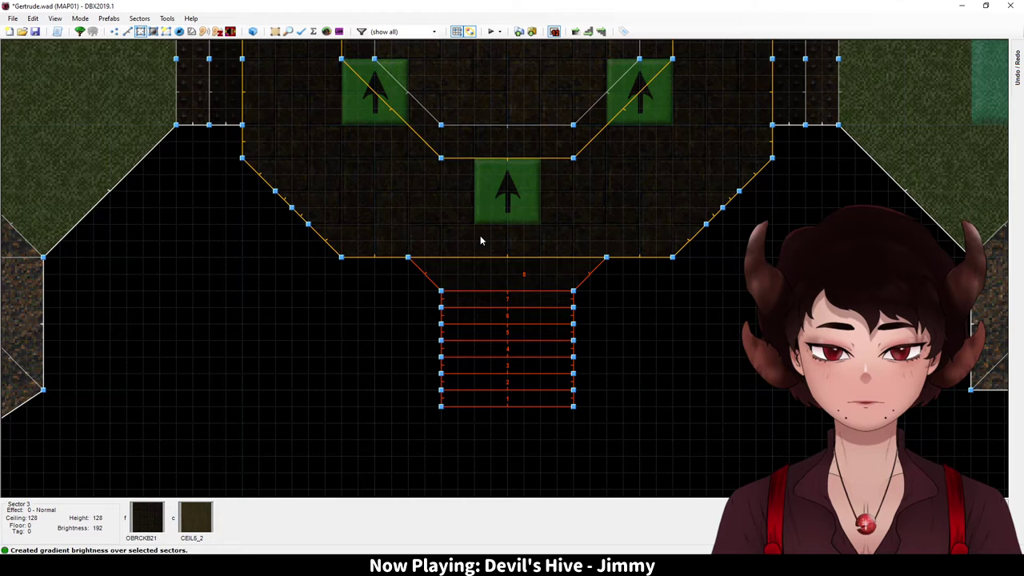
key("c")
Step: Check the darkened stairway opening in the 3D view and save the map
key("q")
key("d")
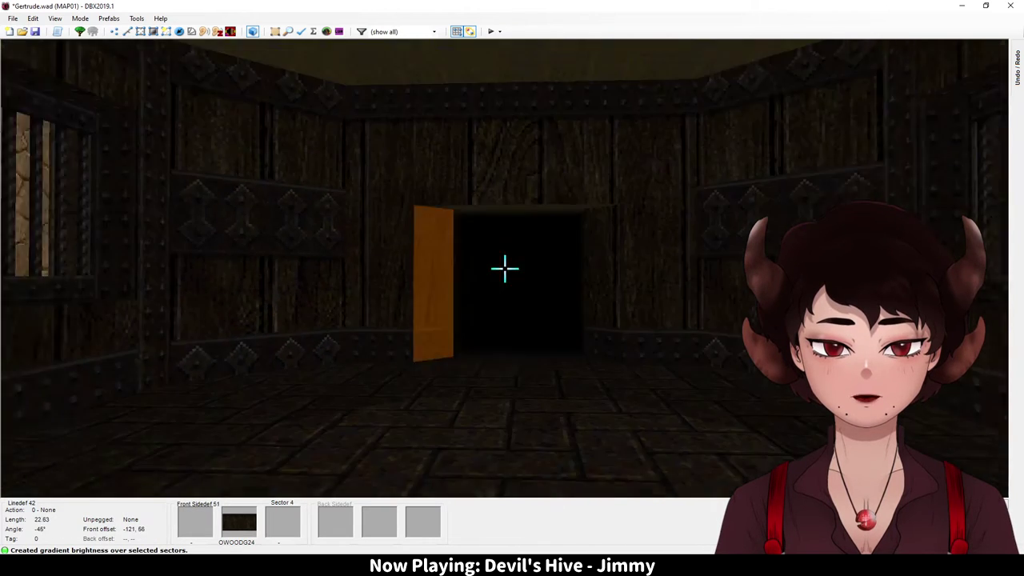
key("e")
key("ctrl+s")
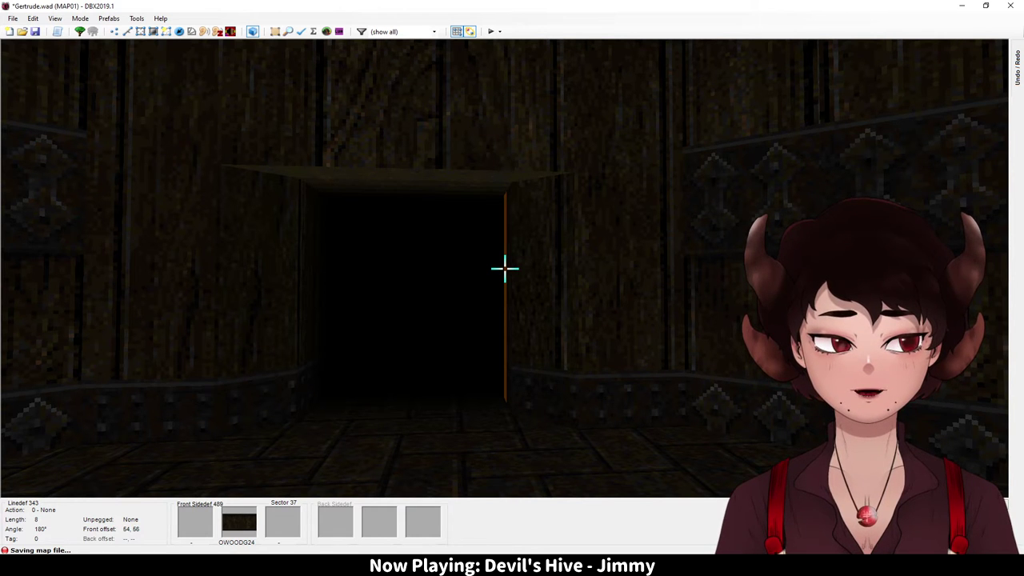
Step: Auto-align the OWOODG24 textures from the 32-unit wall section beside the stairway opening and nudge the horizontal offset
key("w")
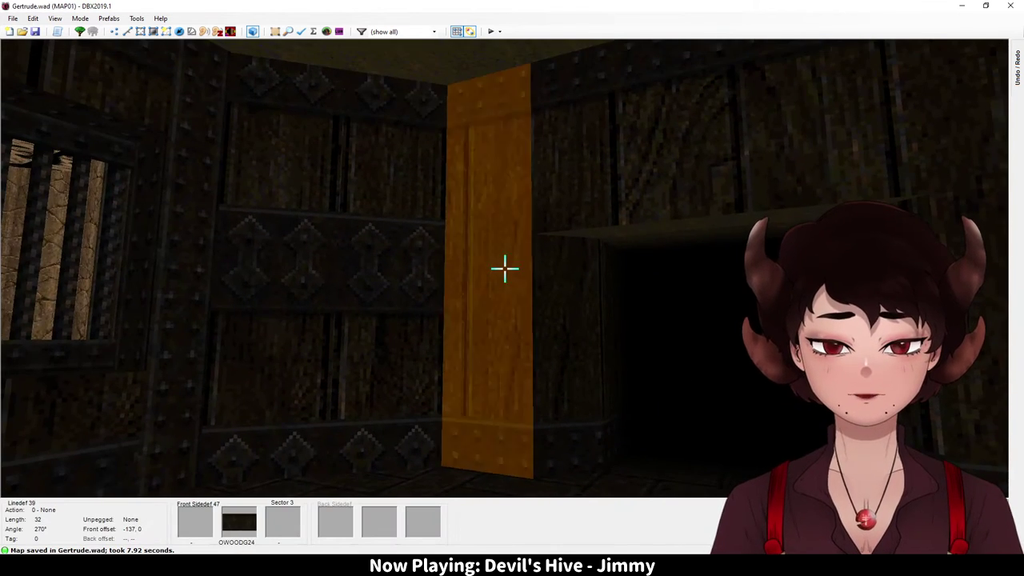
key("shift+a")
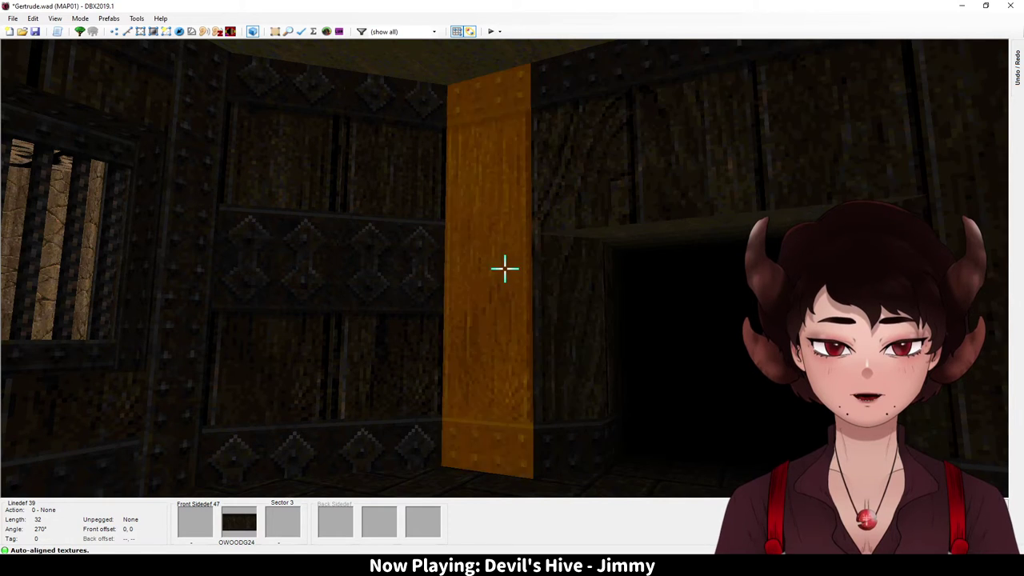
key("Left")
Step: Examine the metal-trimmed stairway opening, the wooden panel above it, and the surrounding walls and ceiling
key("w")
key("s")
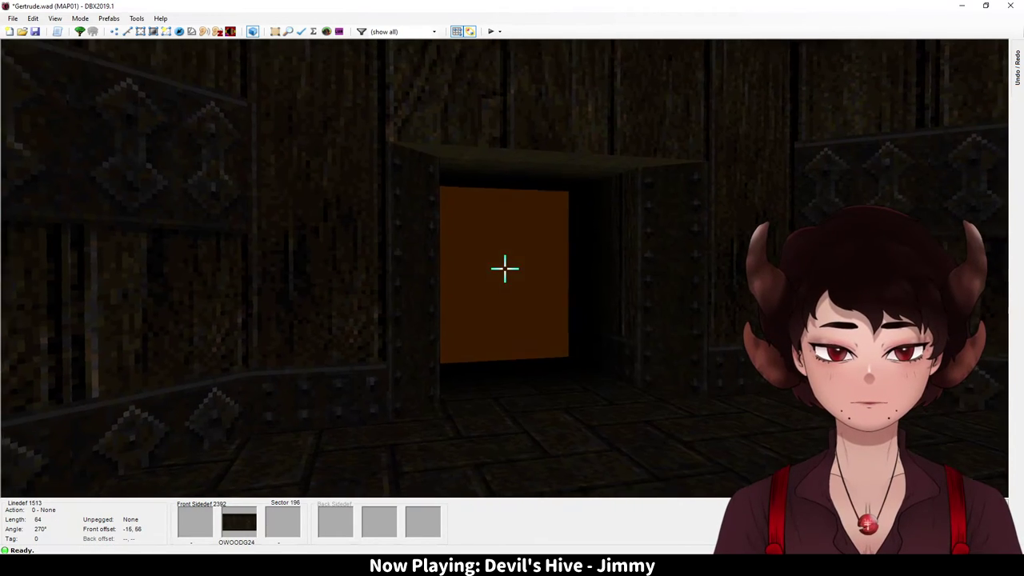
key("d")
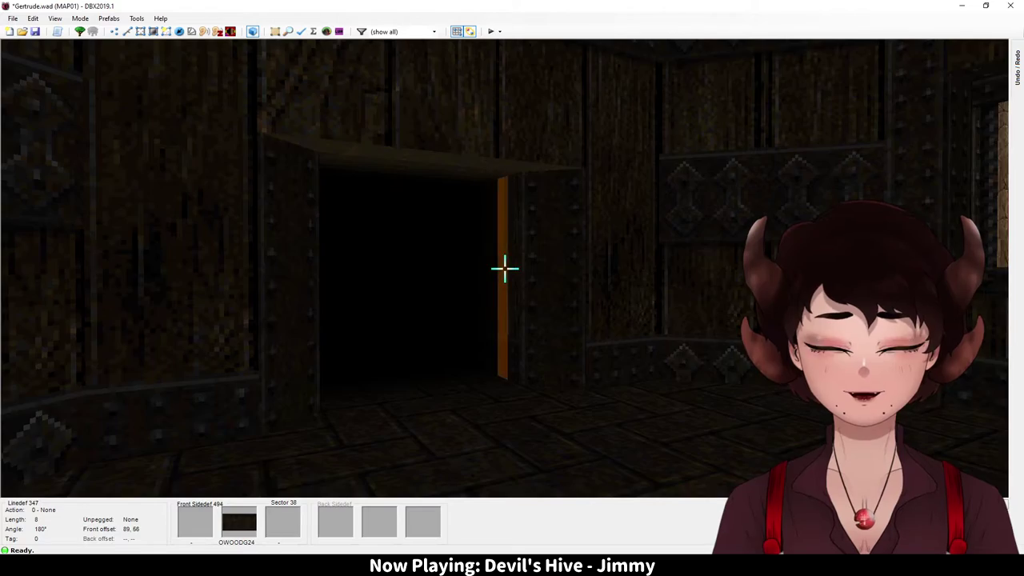
key("s")
key("w")
key("s")
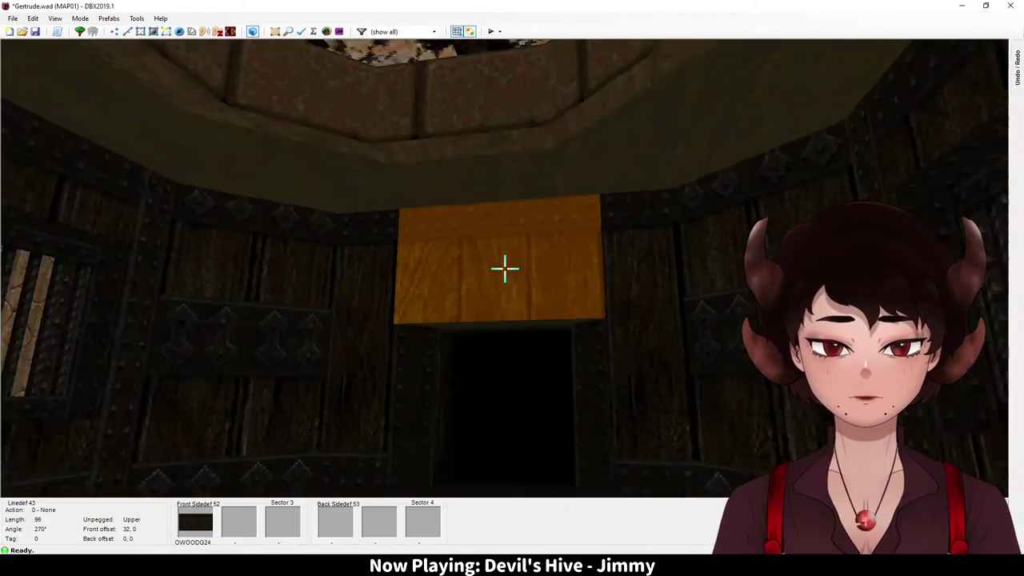
key("w")
key("a")
key("s")
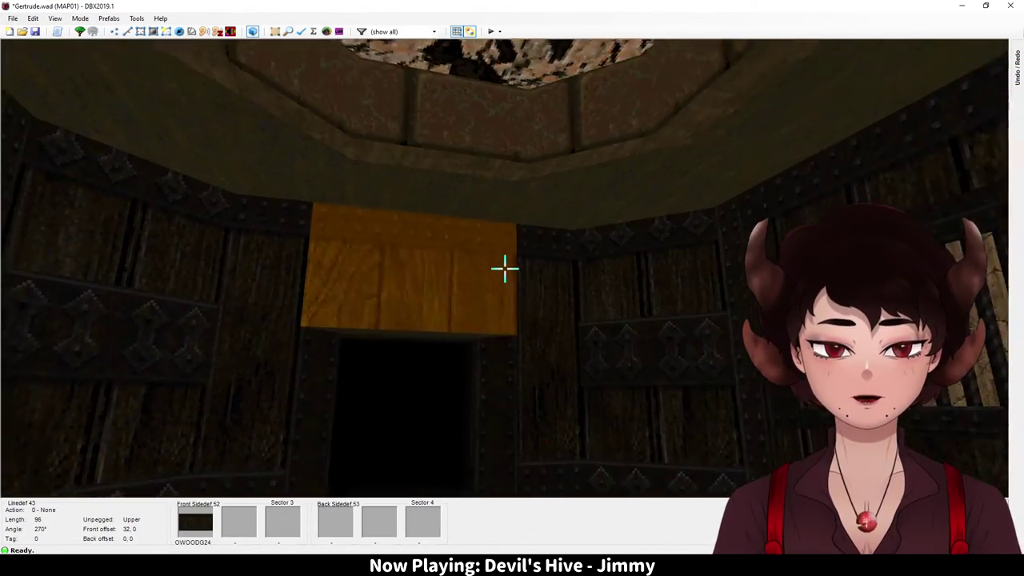
key("s")
key("w")
key("s")
key("w")
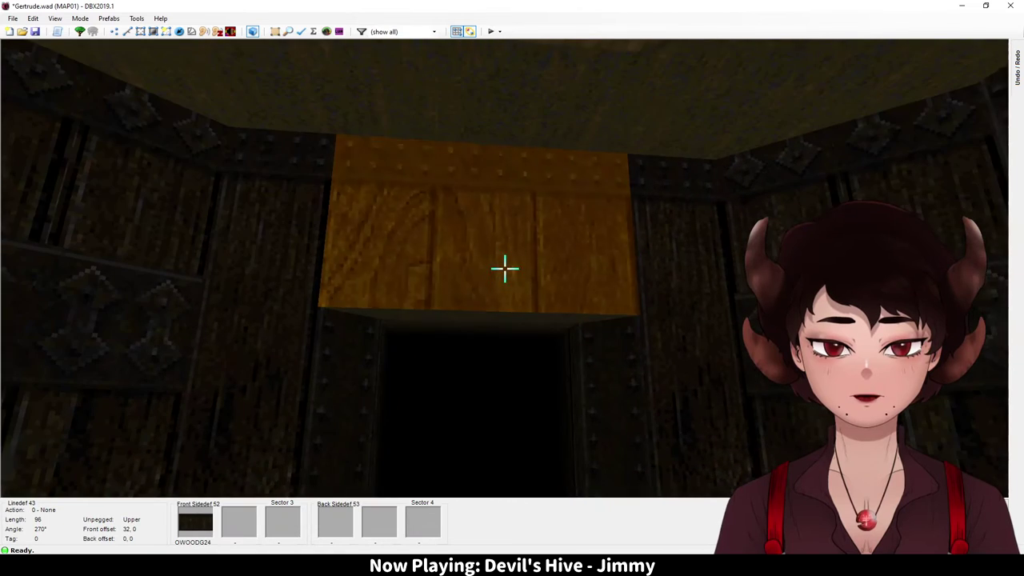
Step: Apply OBKMTD01 as the back upper texture of the 64-unit line over the stairway opening, and browse the FALL textures
left_click(505, 268)
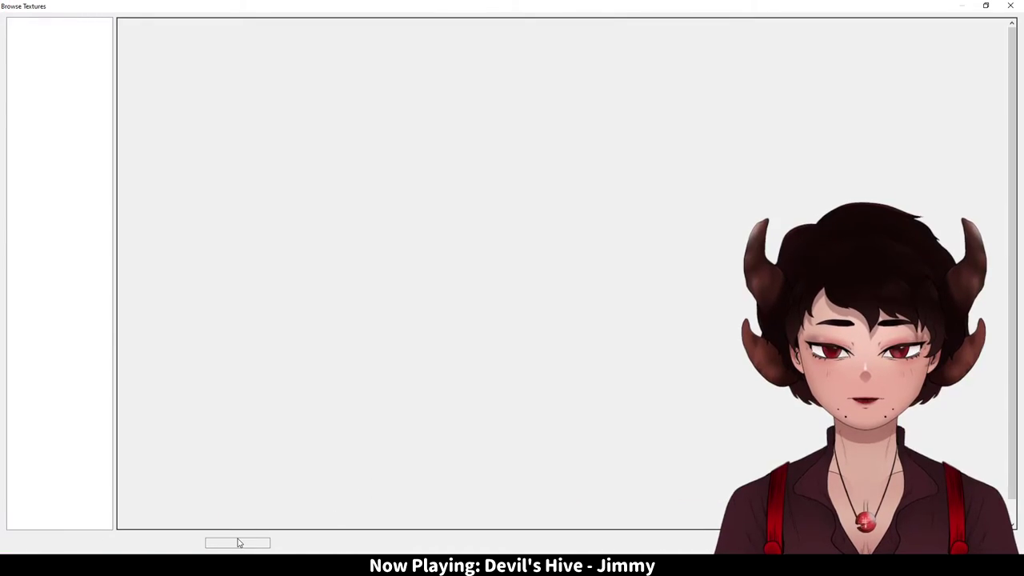
type("IRON")
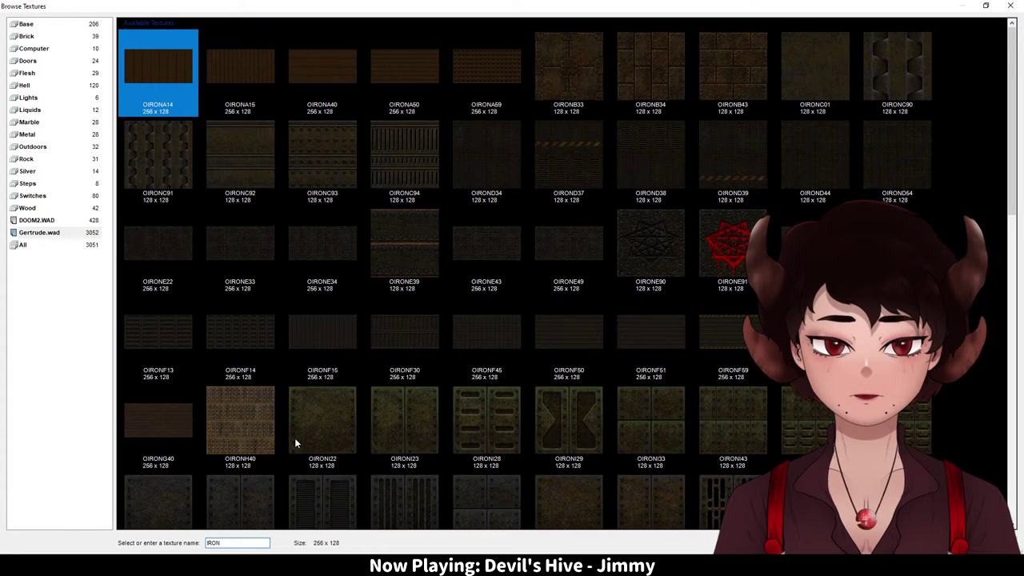
key("BackSpace")
key("BackSpace")
key("BackSpace")
key("BackSpace")
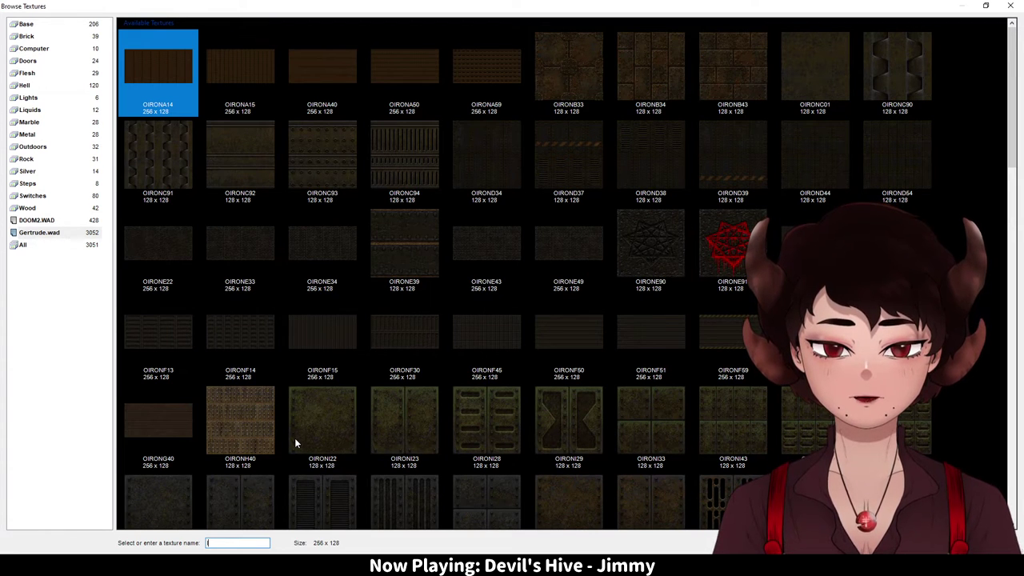
type("O")
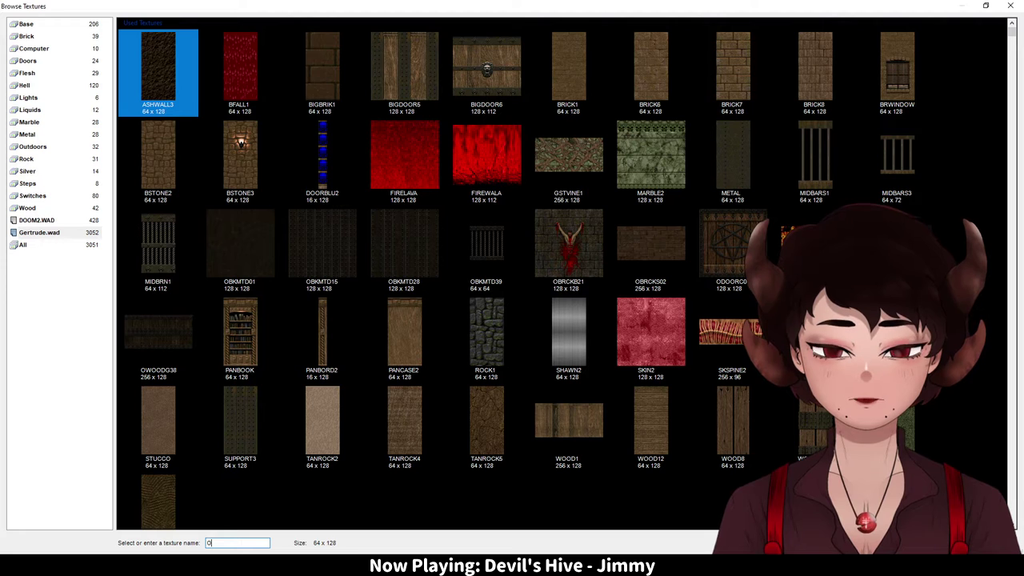
type("BK")
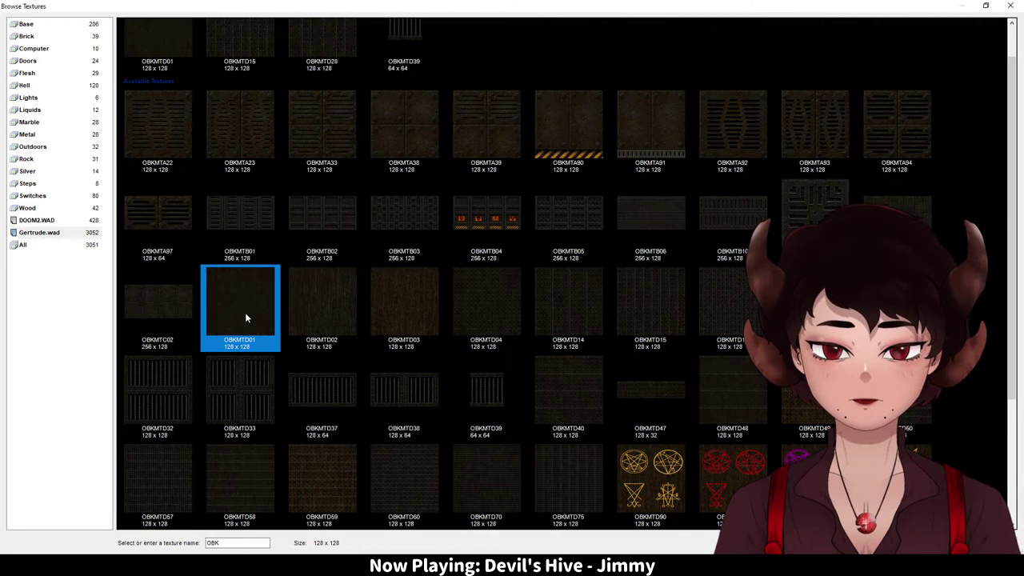
double_click(250, 295)
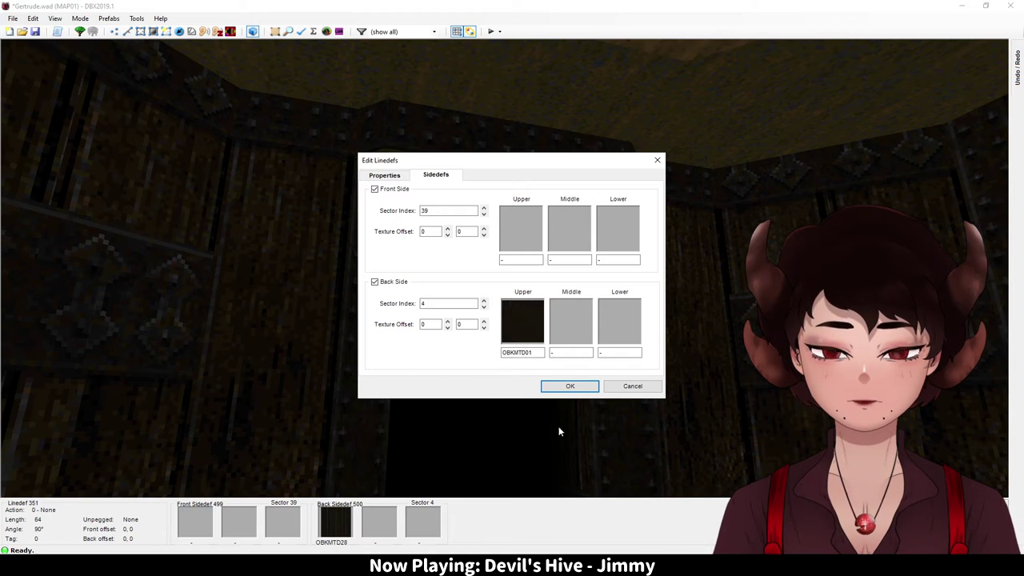
left_click(570, 391)
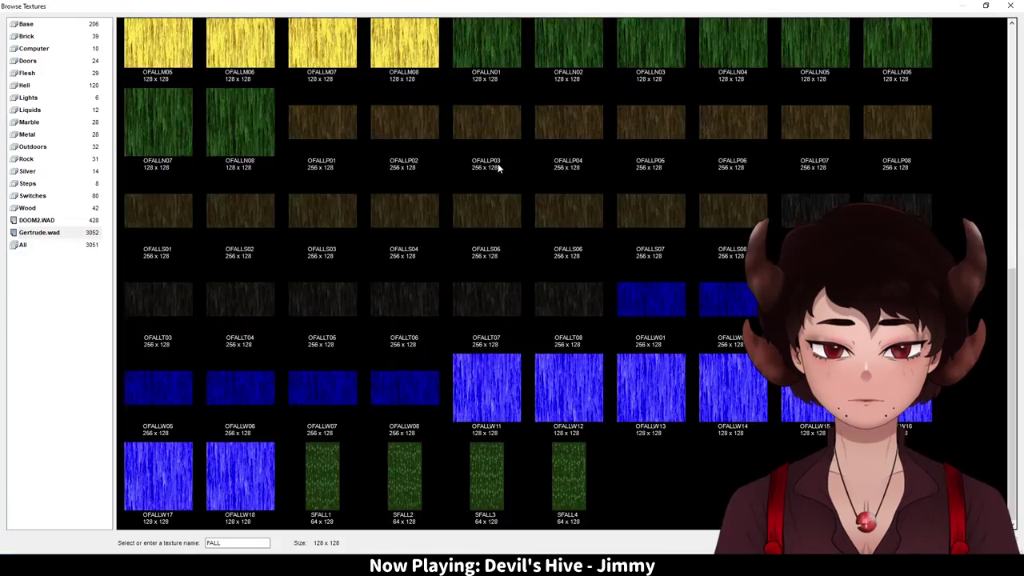
scroll(501, 197, "up", 1)
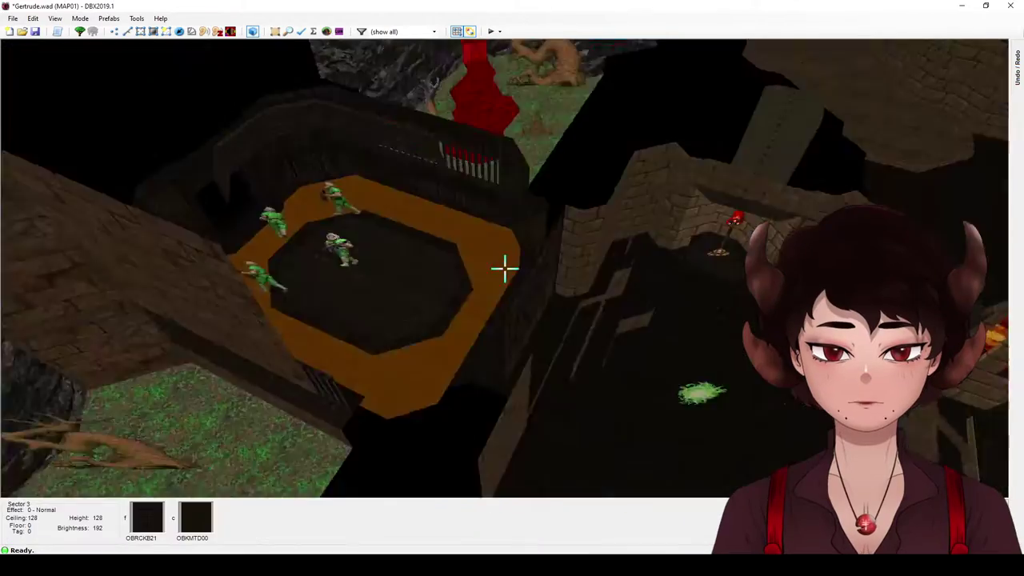
Step: Leave the 3D view and launch a test run of MAP01 in the game
key("w")
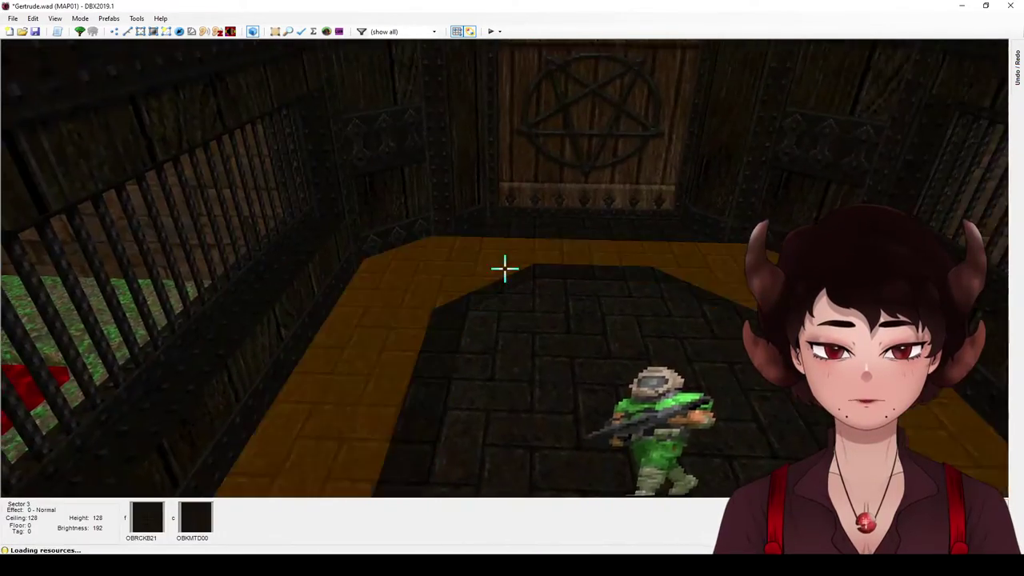
key("q")
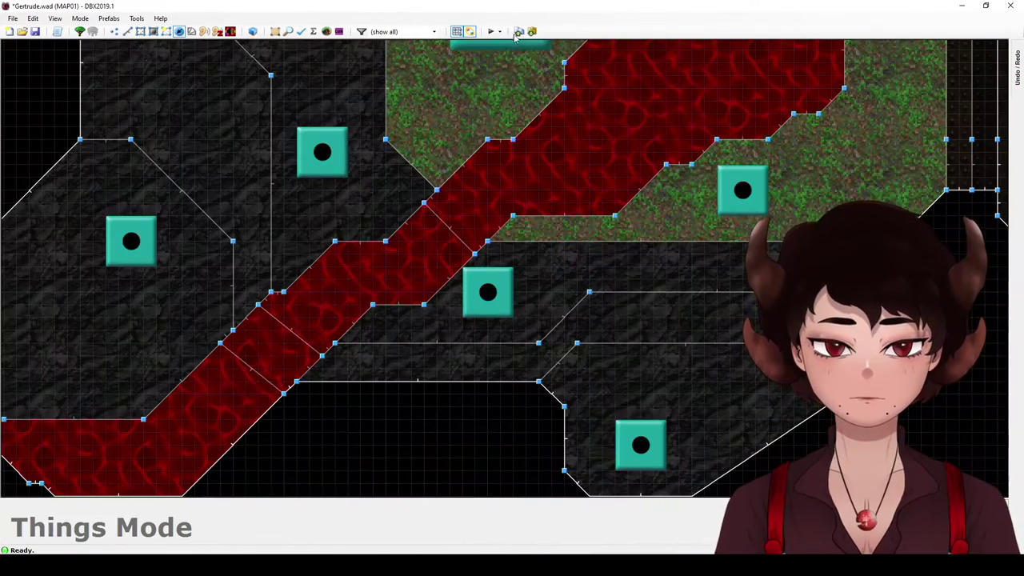
left_click(491, 31)
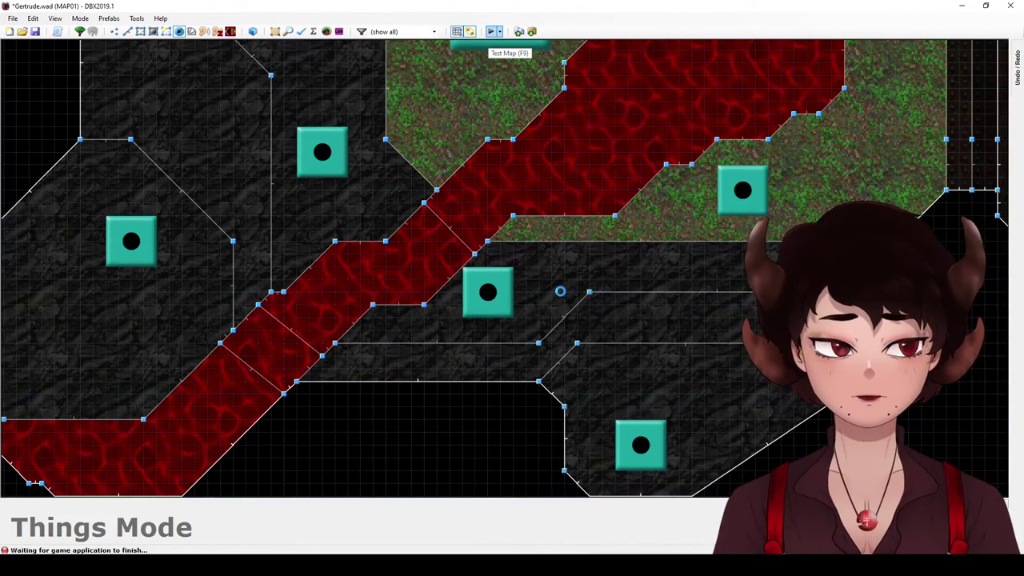
left_click(480, 378)
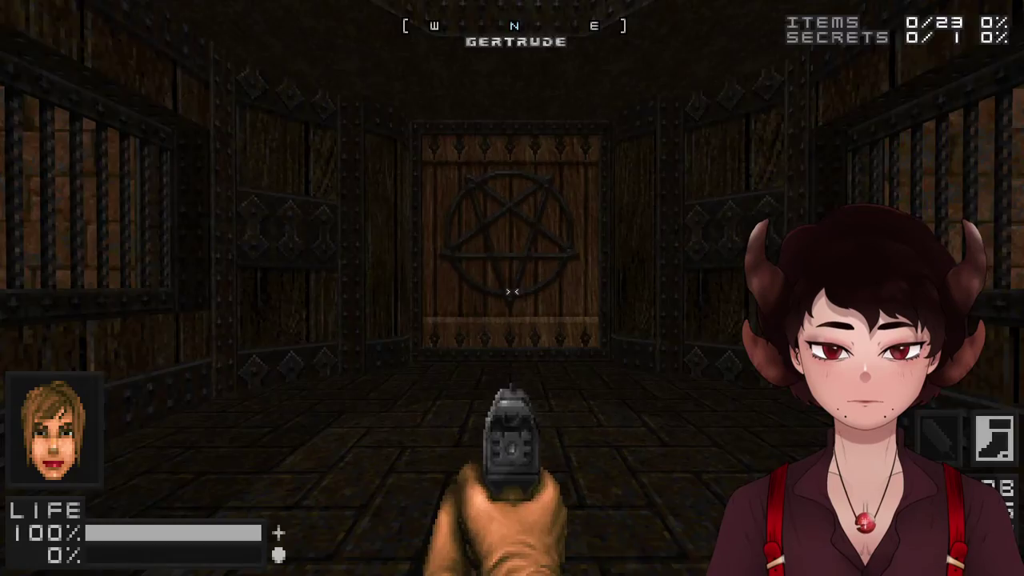
Step: Walk around the starting room in the test run to examine its barred windows, skylight, stairway opening, pentagram door and wall panels
key("w")
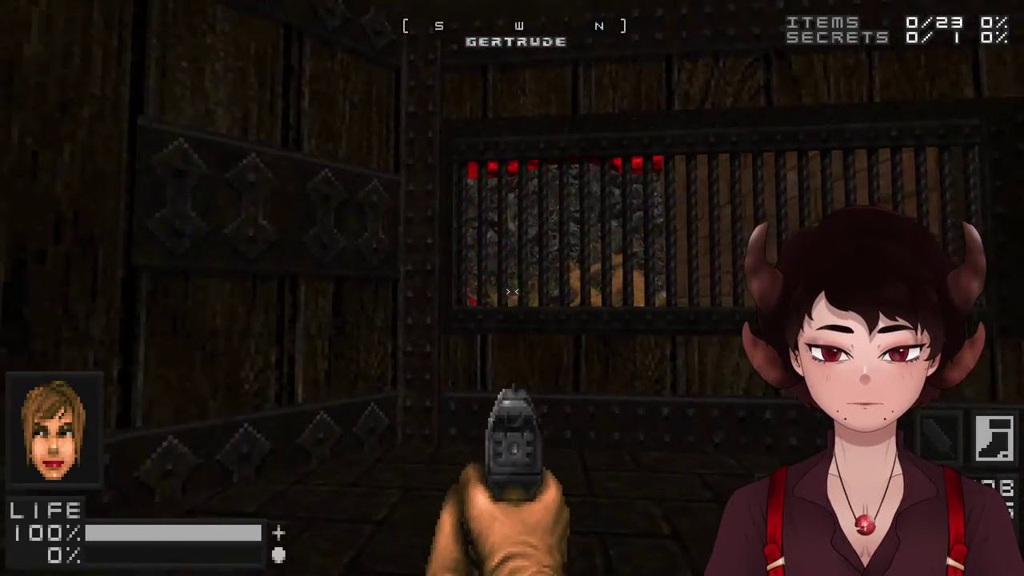
key("w")
key("Left")
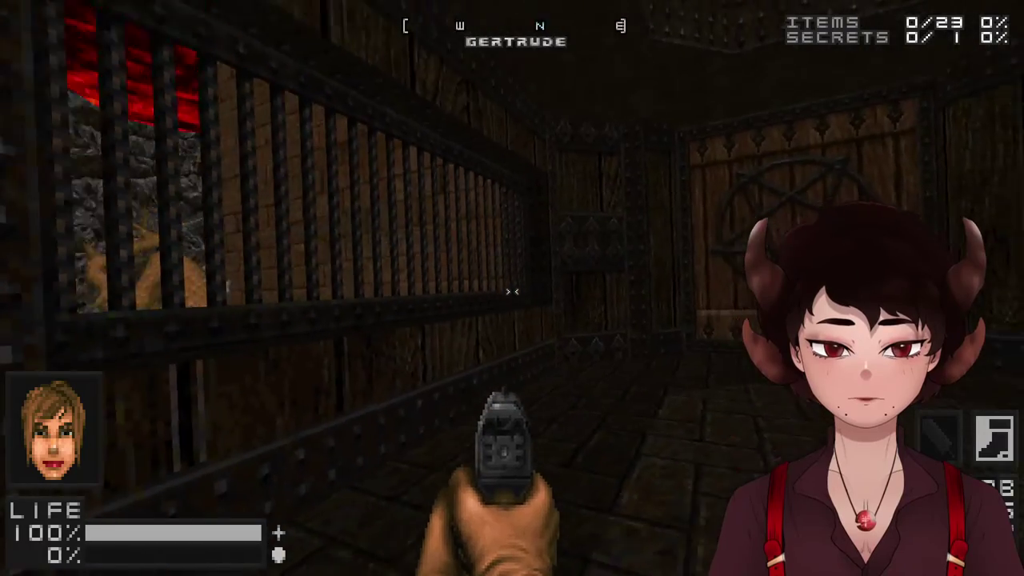
key("s")
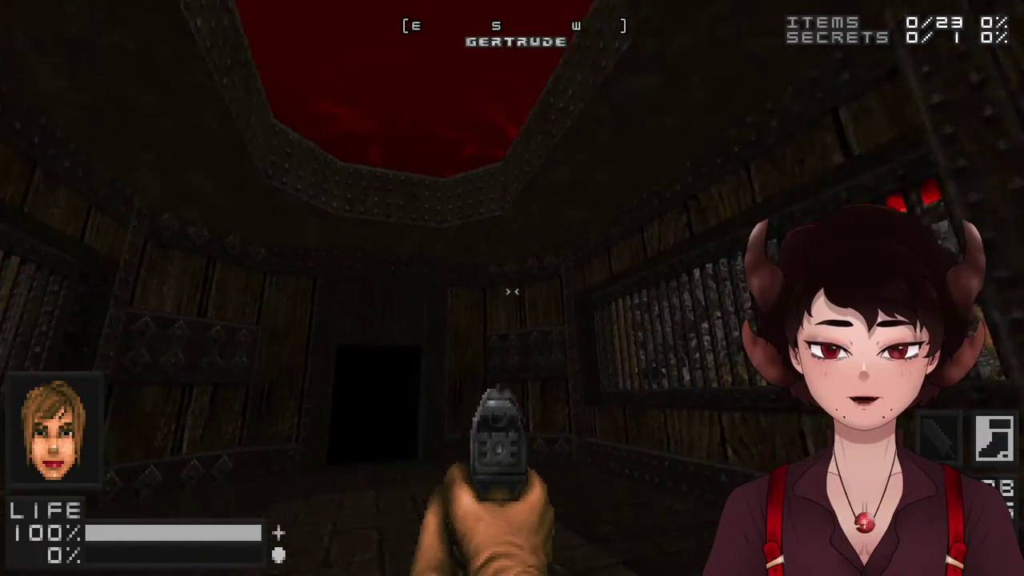
key("Left")
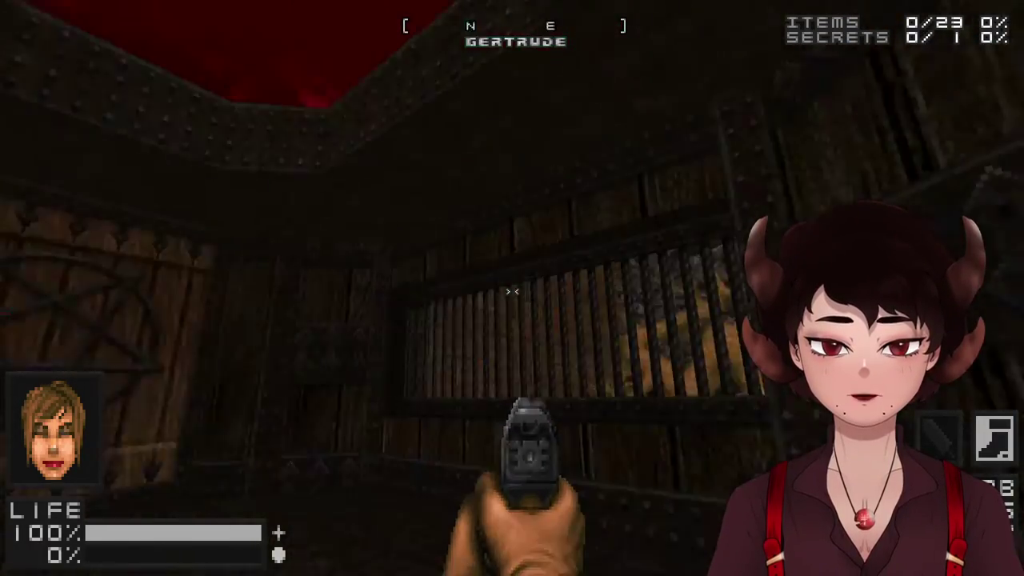
key("w")
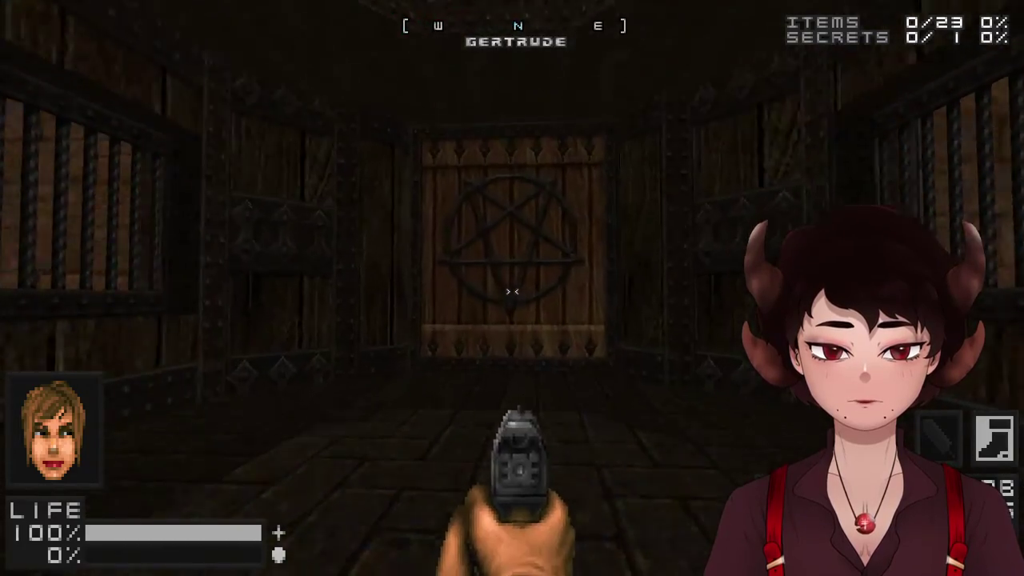
key("s")
key("Right")
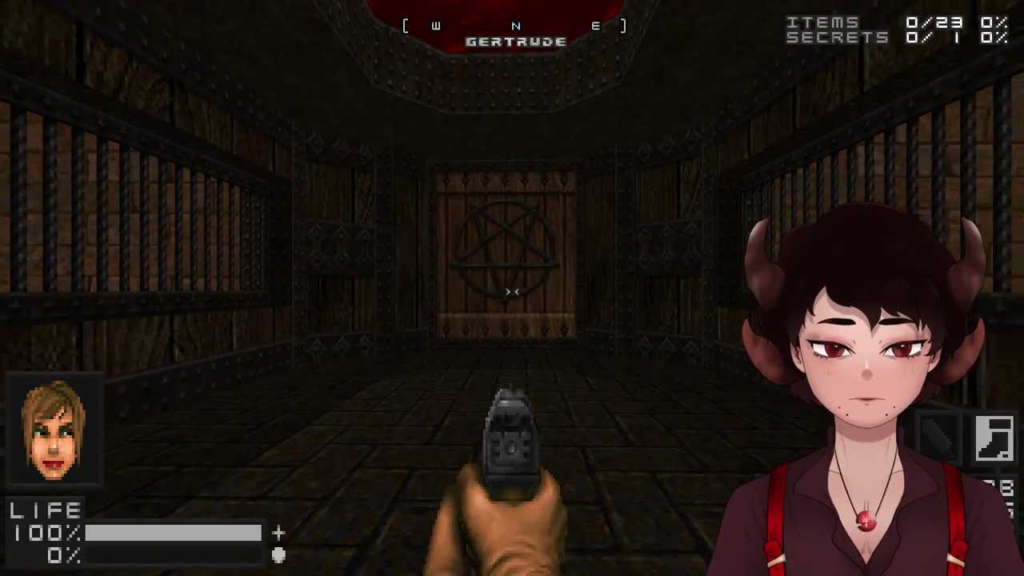
key("1")
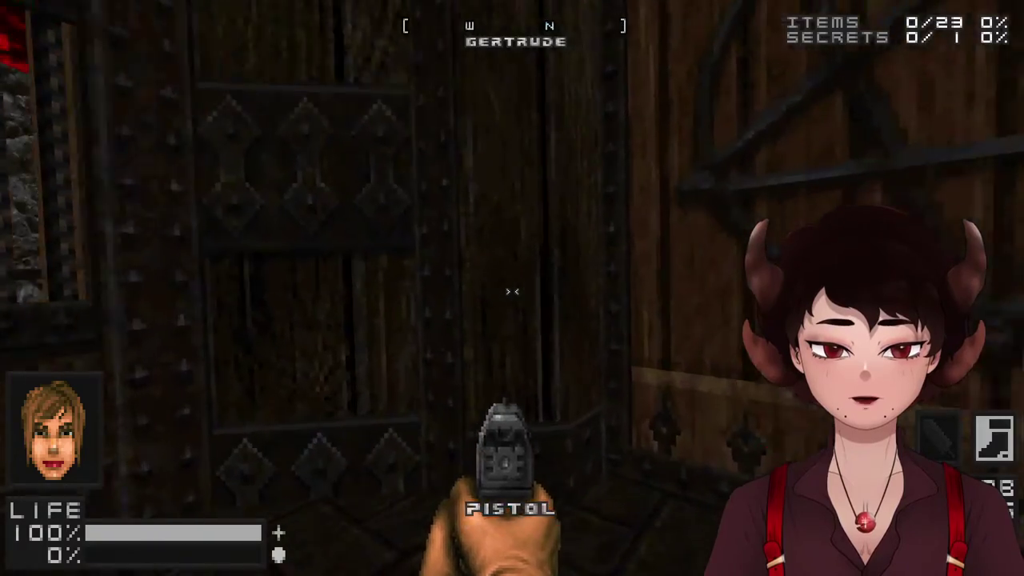
key("a")
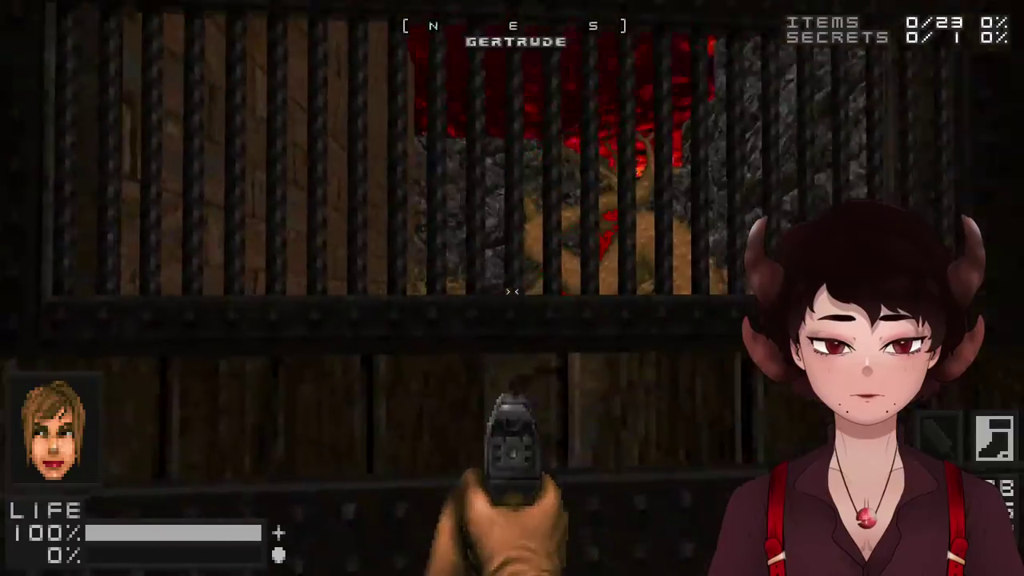
Step: Toggle clipping with idclip and examine the rocky blood-stream area and the brick room with the burning cross, collecting the shotgun
type("idclipidclip")
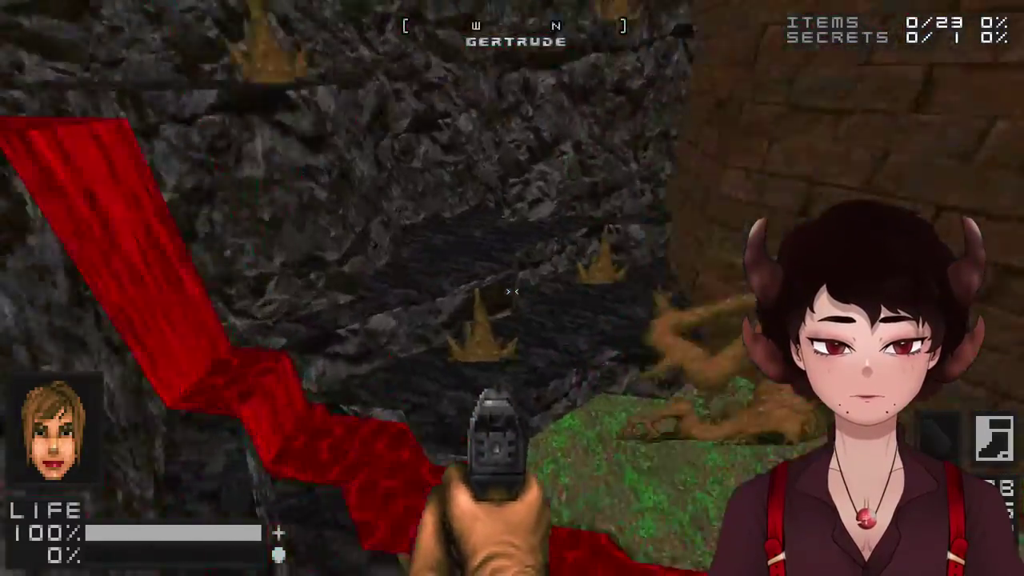
key("n")
key("w")
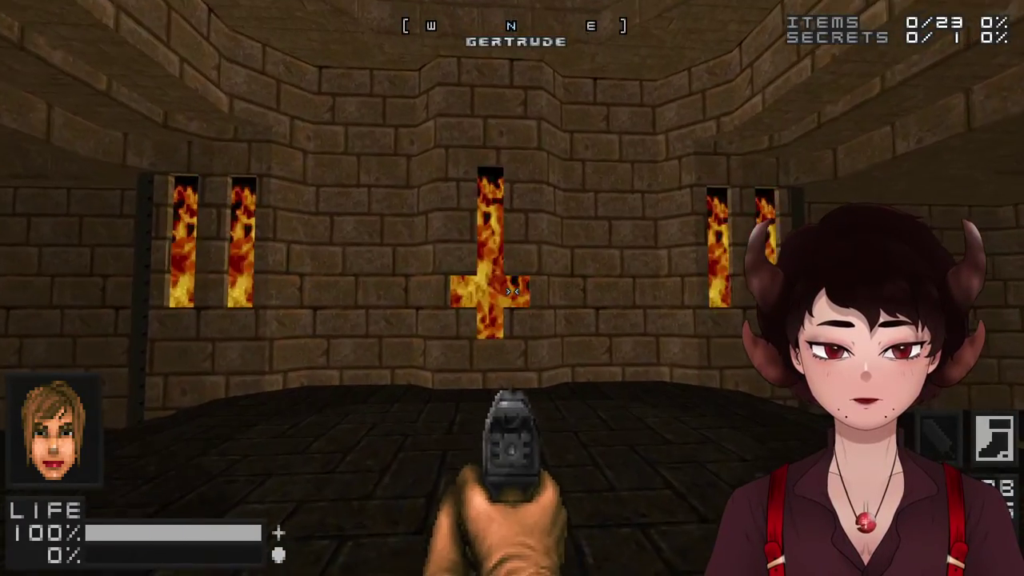
key("w")
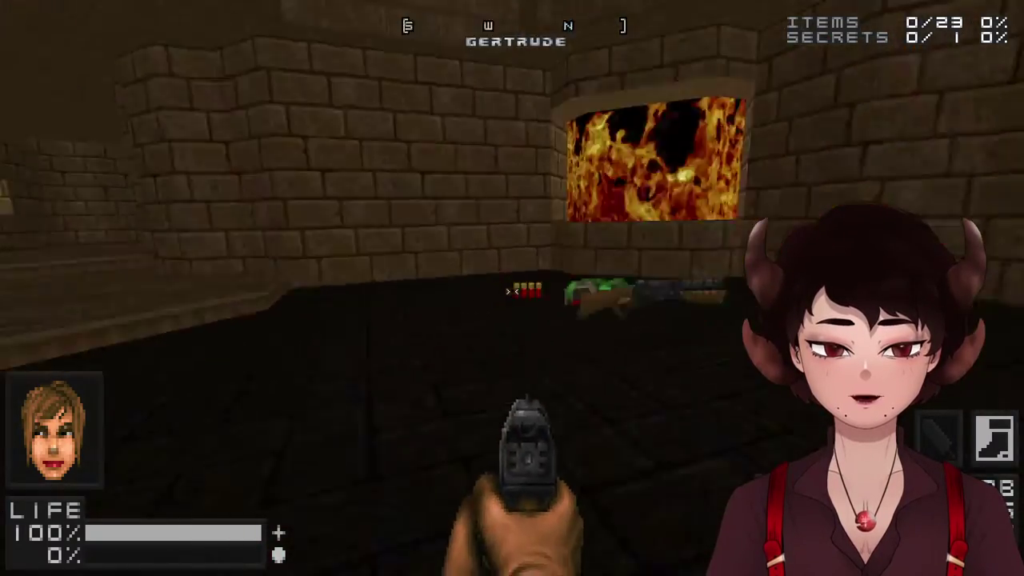
key("w")
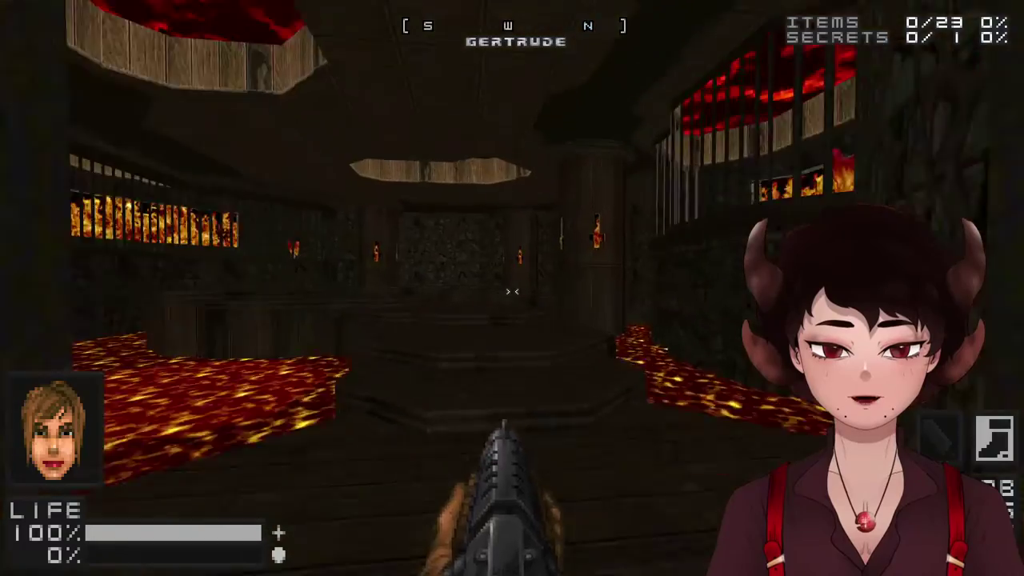
Step: Explore the lava hall to examine its wooden pillars, barred fire windows, skylights, wall openings and the adjoining mossy blood-pool cave
key("w")
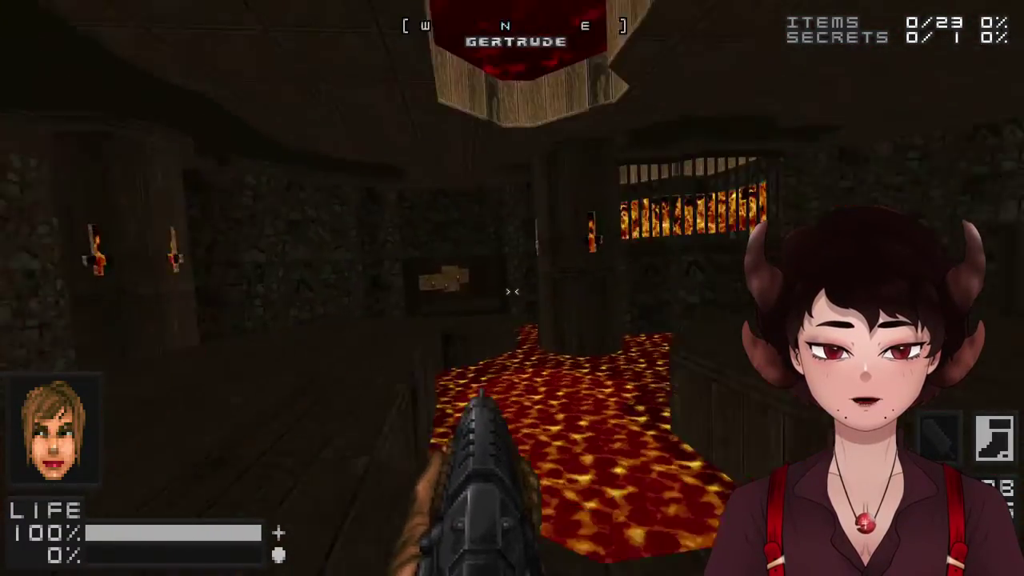
key("w")
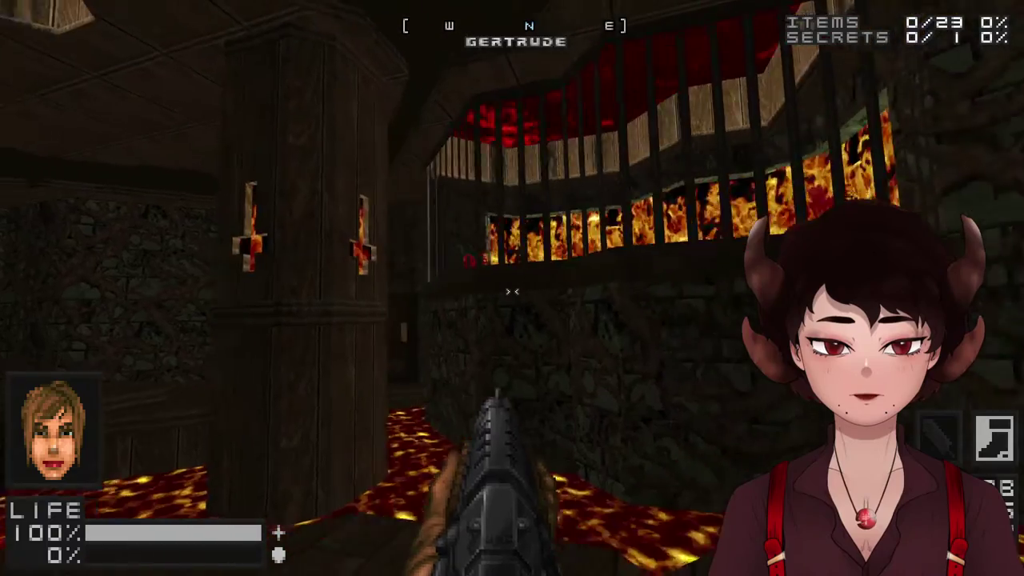
key("w")
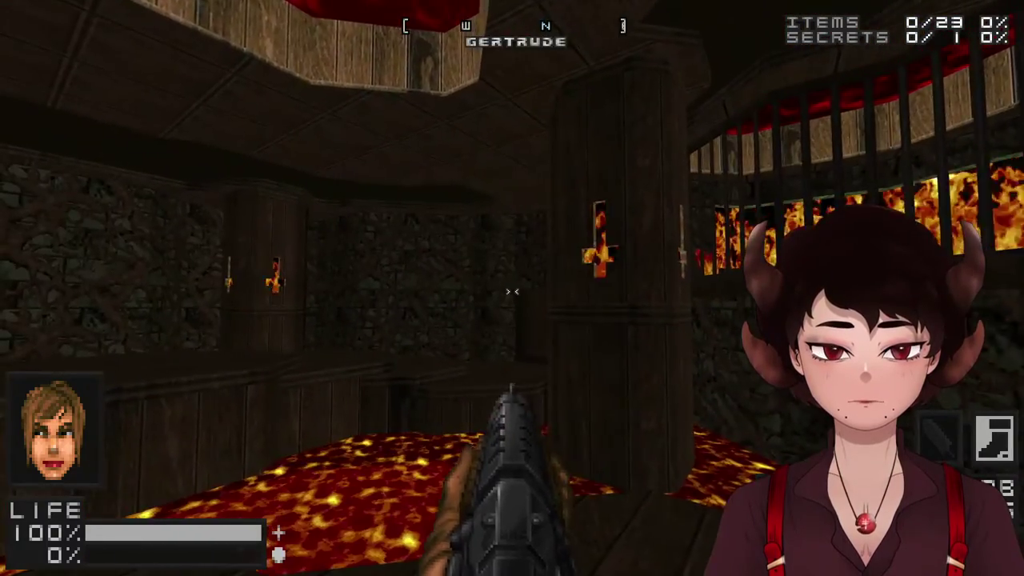
key("w")
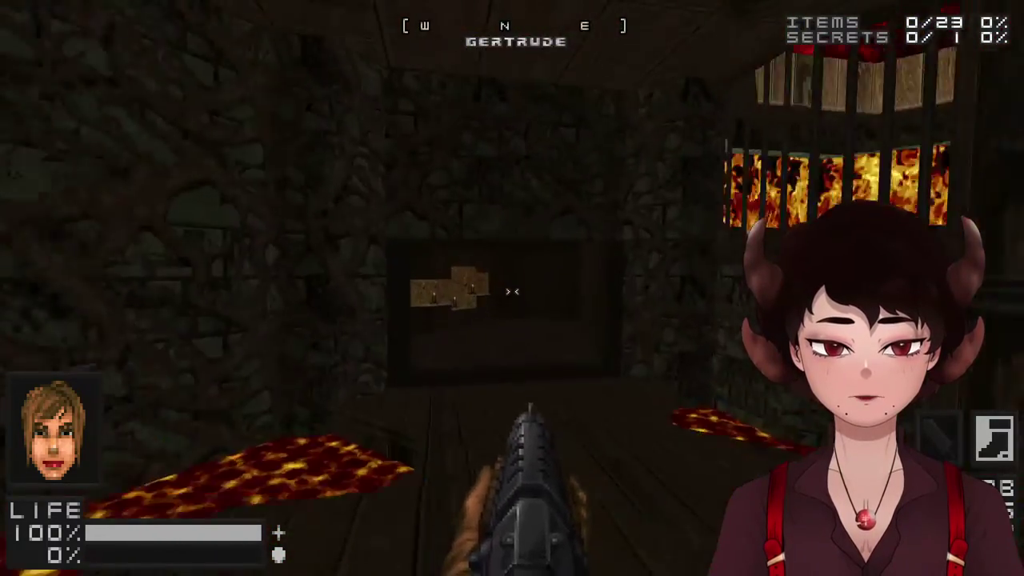
key("w")
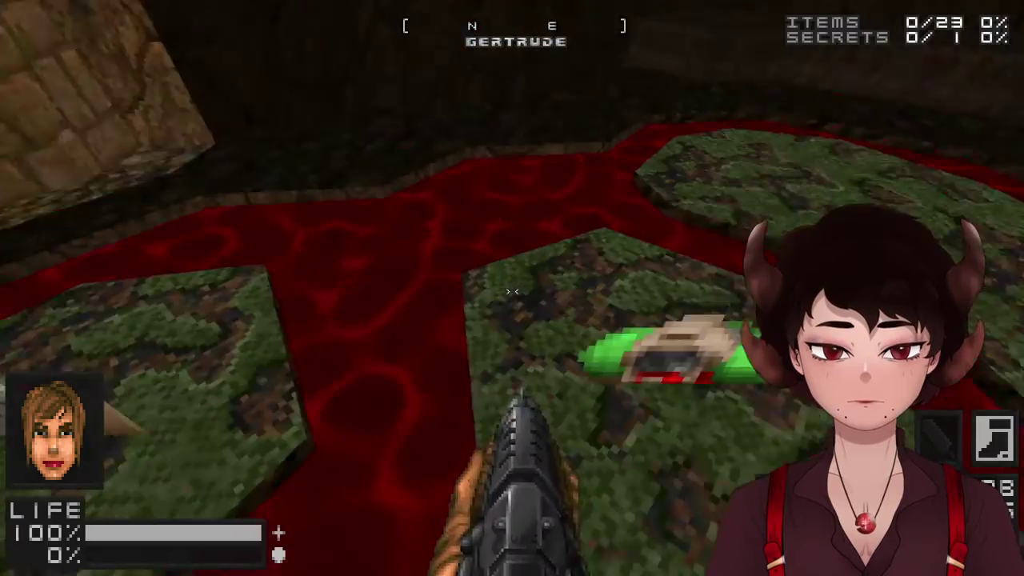
key("w")
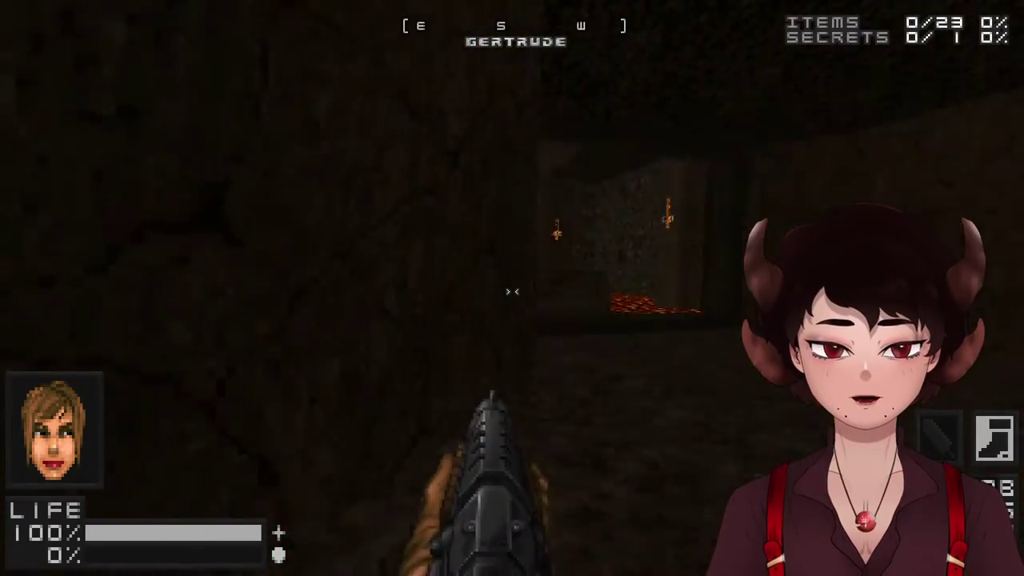
key("w")
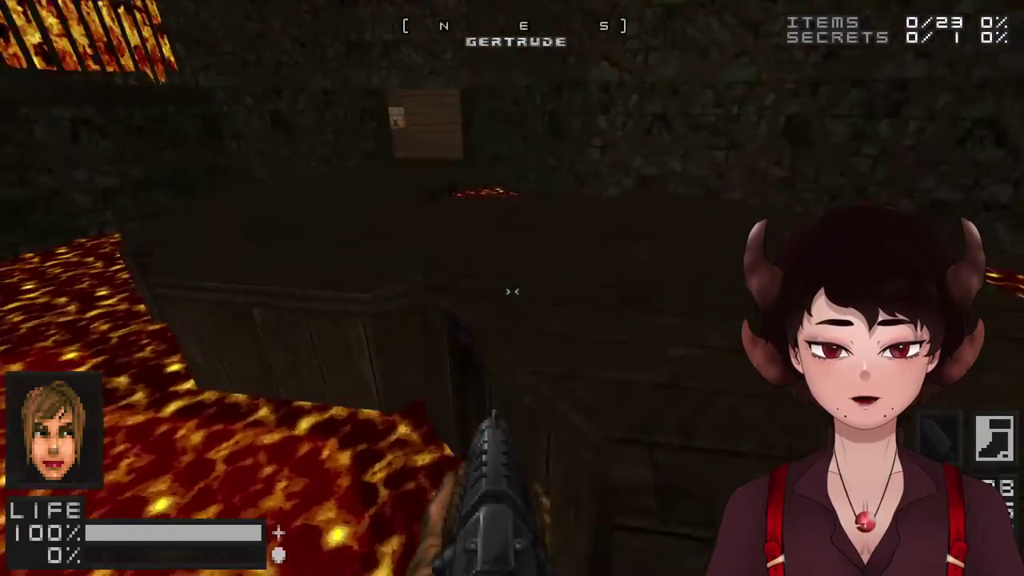
key("w")
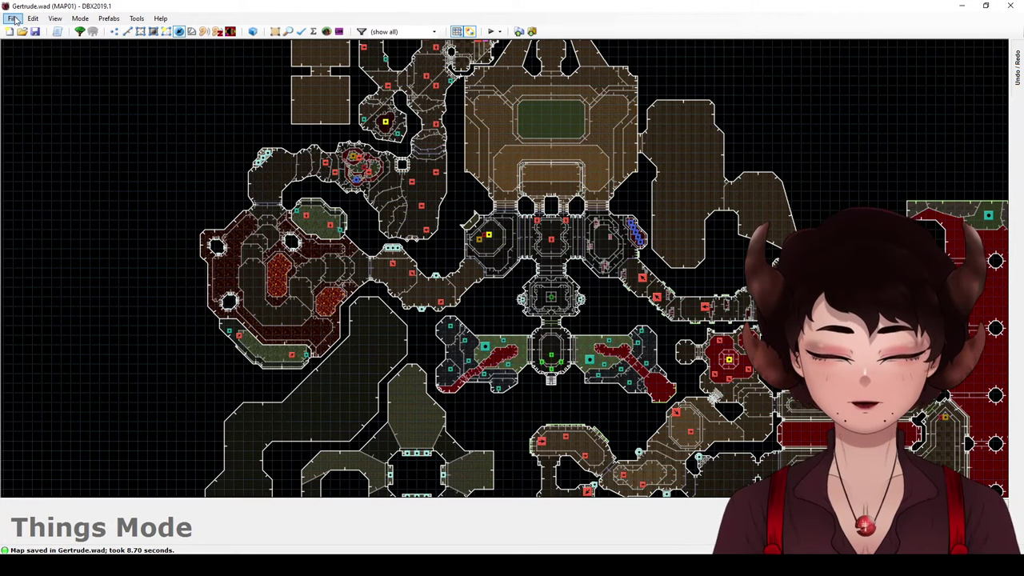
Step: Open MAP01 from Ingrid.wad with the Boom configuration and launch a test run with DOOM 2: Hell on Earth
left_click(14, 20)
left_click(92, 139)
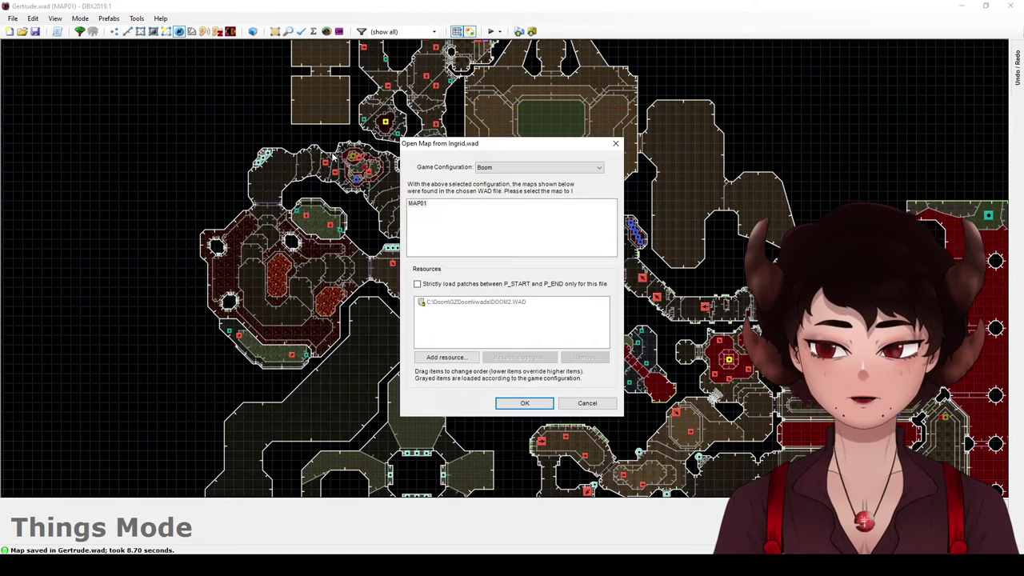
left_click(500, 403)
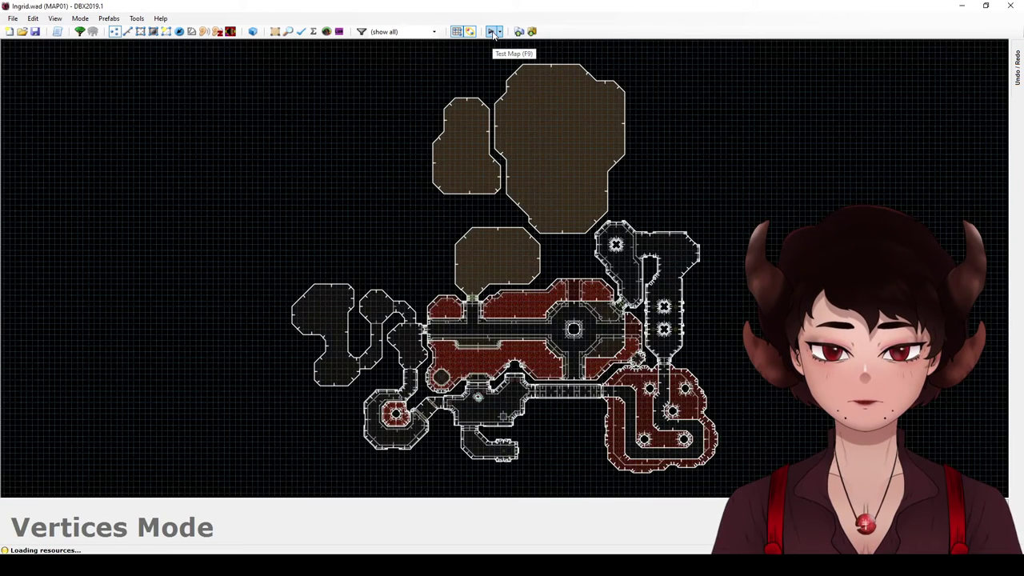
left_click(490, 31)
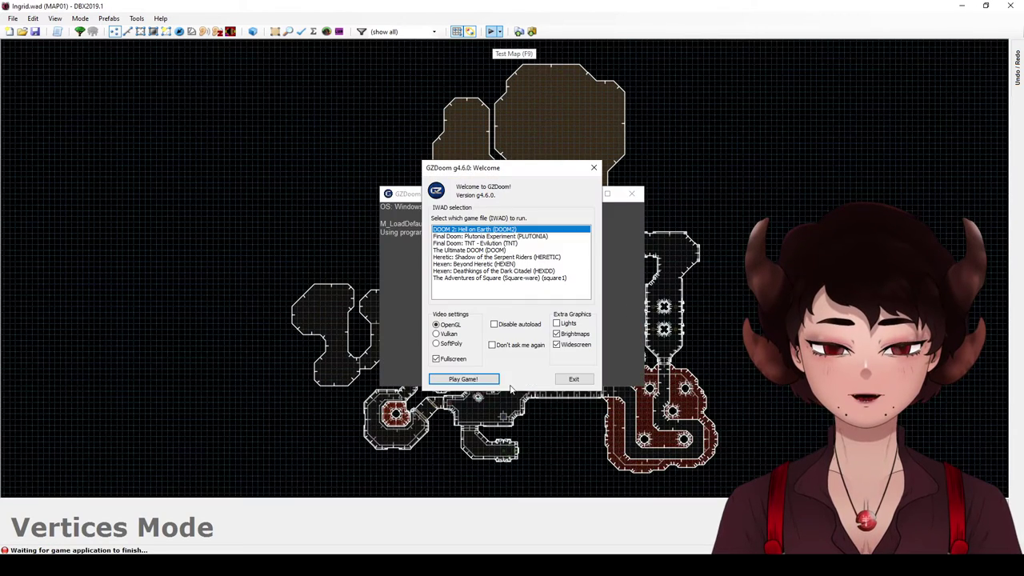
left_click(490, 382)
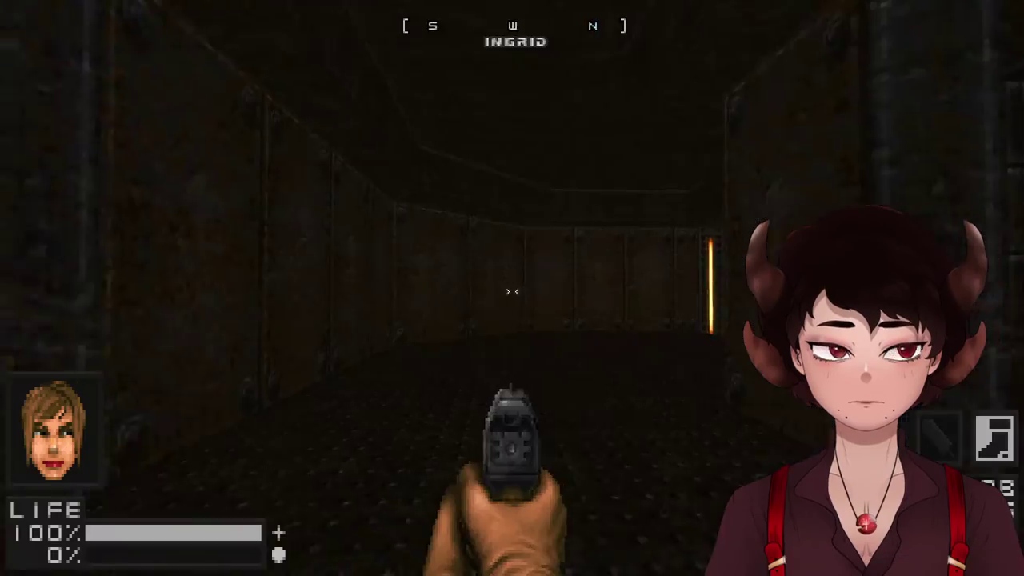
Step: Look around Ingrid's starting room to examine its computer wall panels, monitors, rusted metal walls, door and automap outline
key("w")
key("Tab")
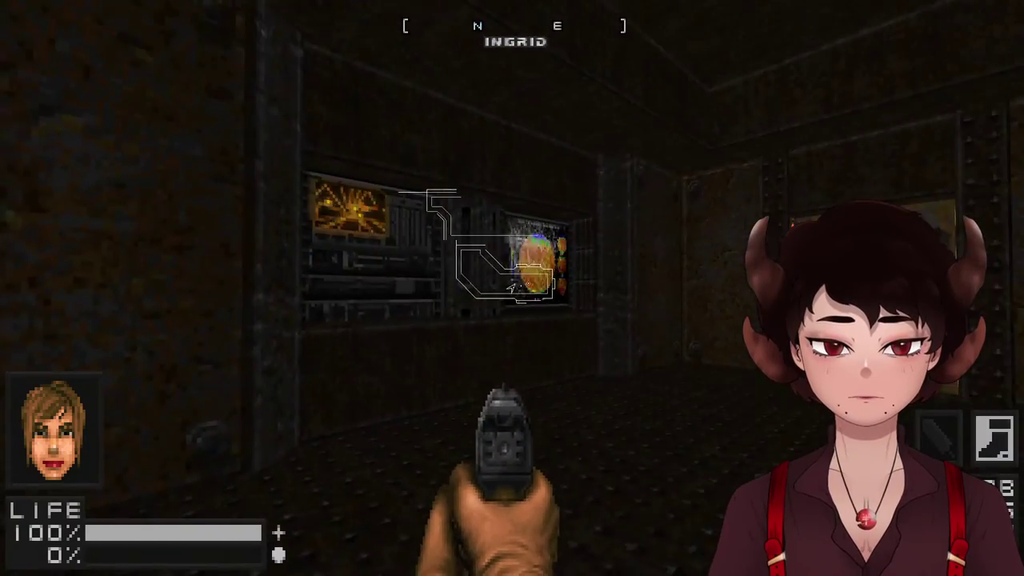
key("Tab")
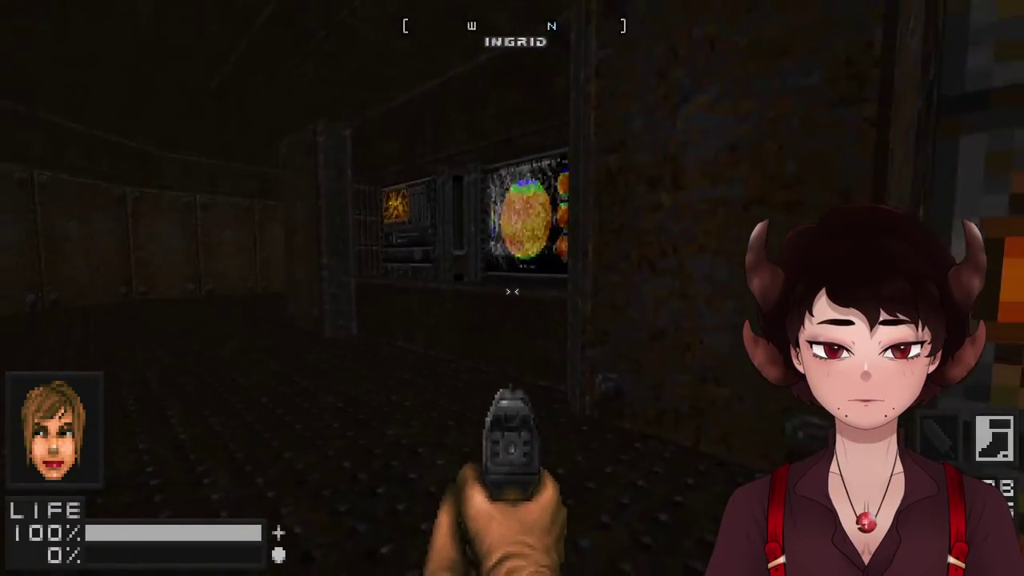
key("w")
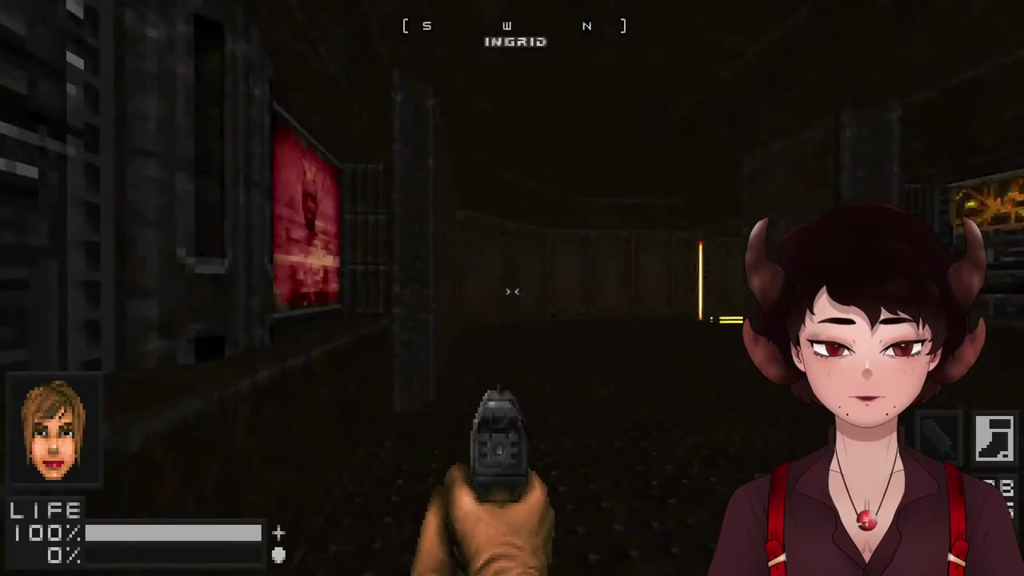
key("w")
key("1")
key("2")
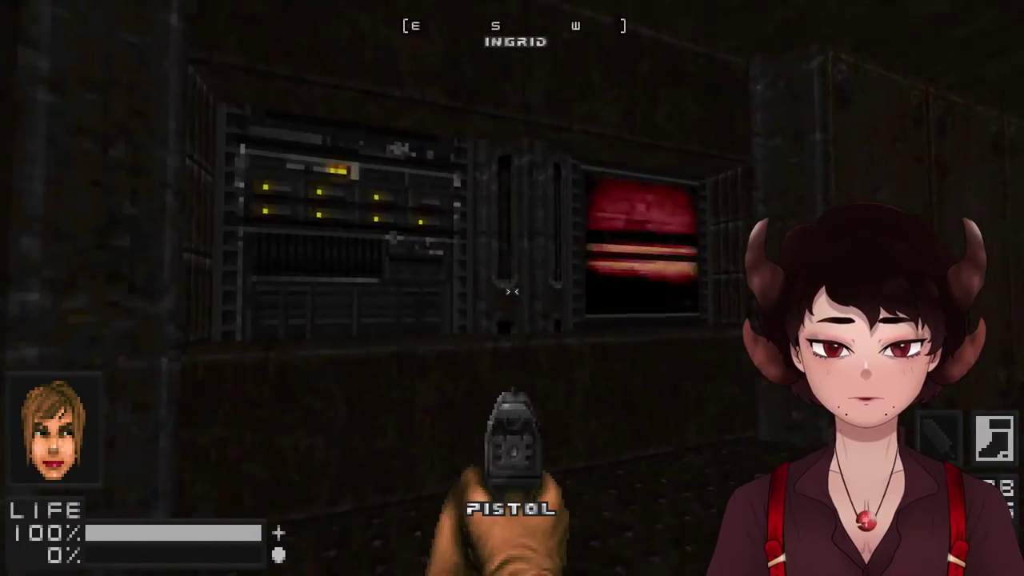
key("Left")
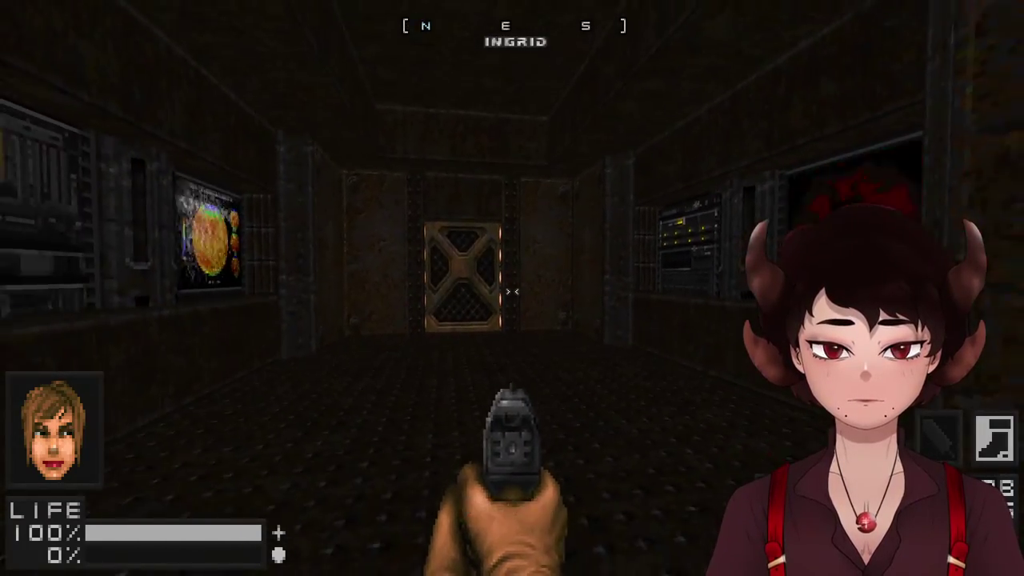
key("Left")
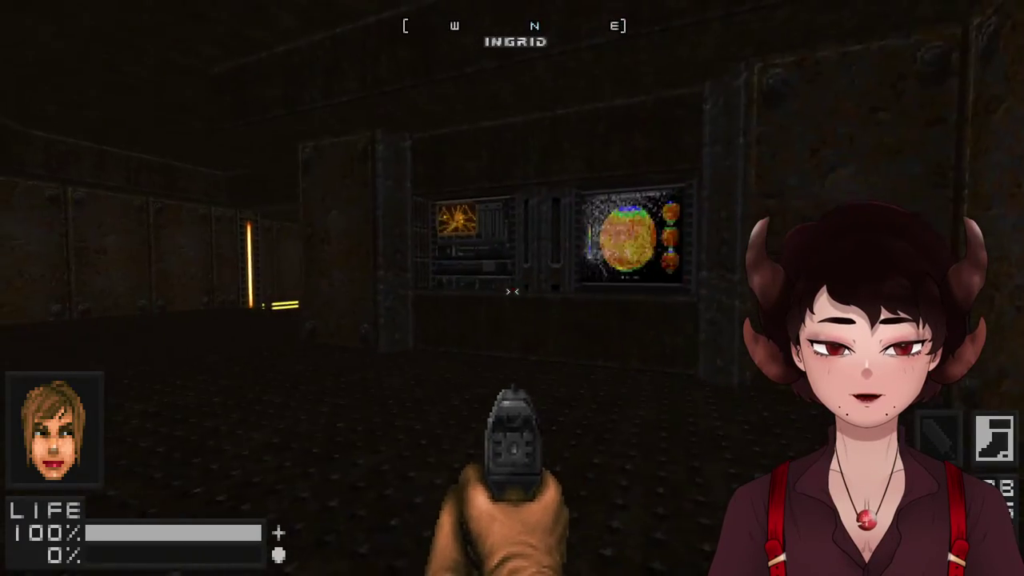
Step: Walk from the starting room through the grated hall and up the hazard-striped steps, examining the grille window and central pipe column
key("w")
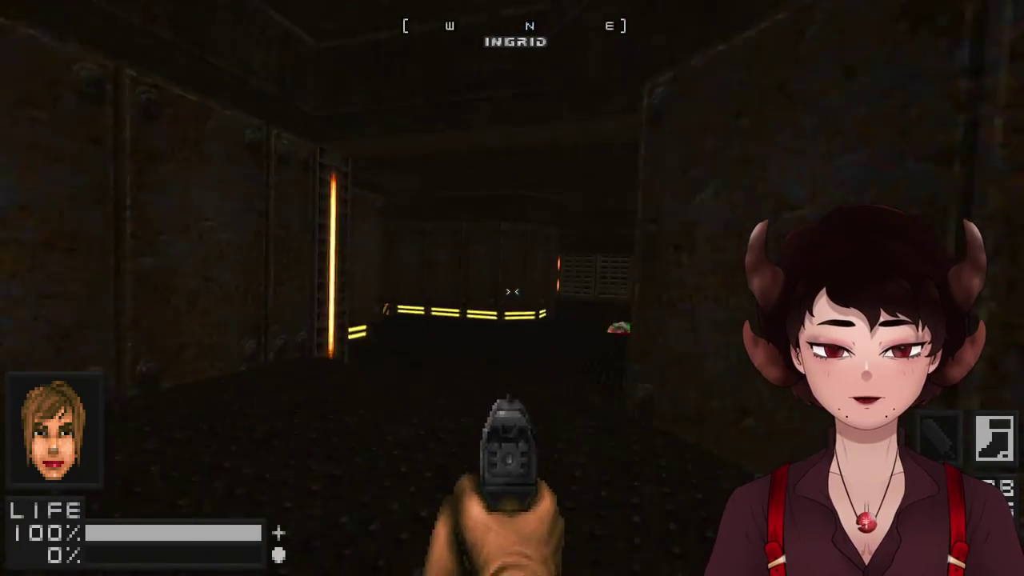
key("Up")
key("Right")
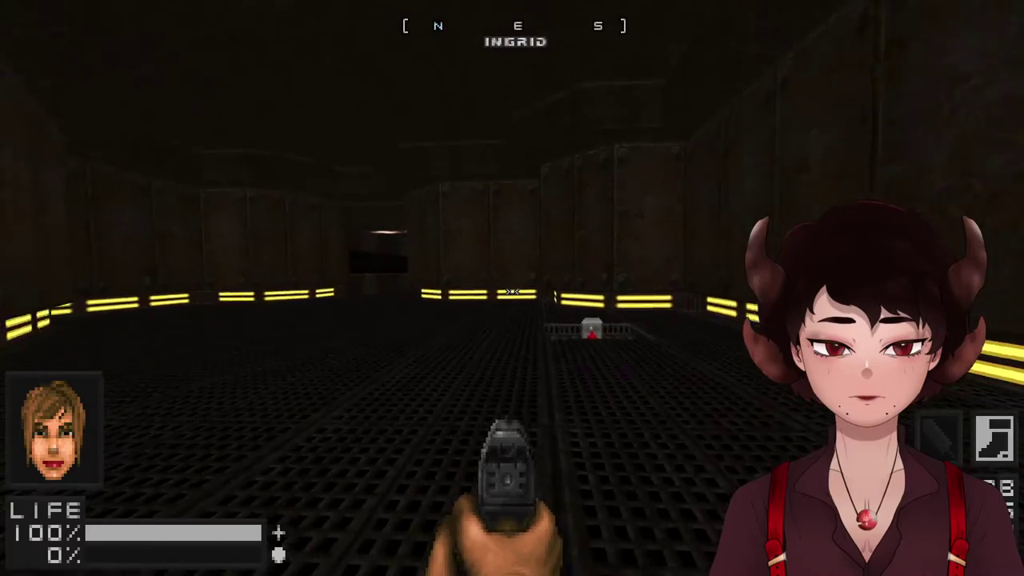
key("Up")
key("Left")
key("Up")
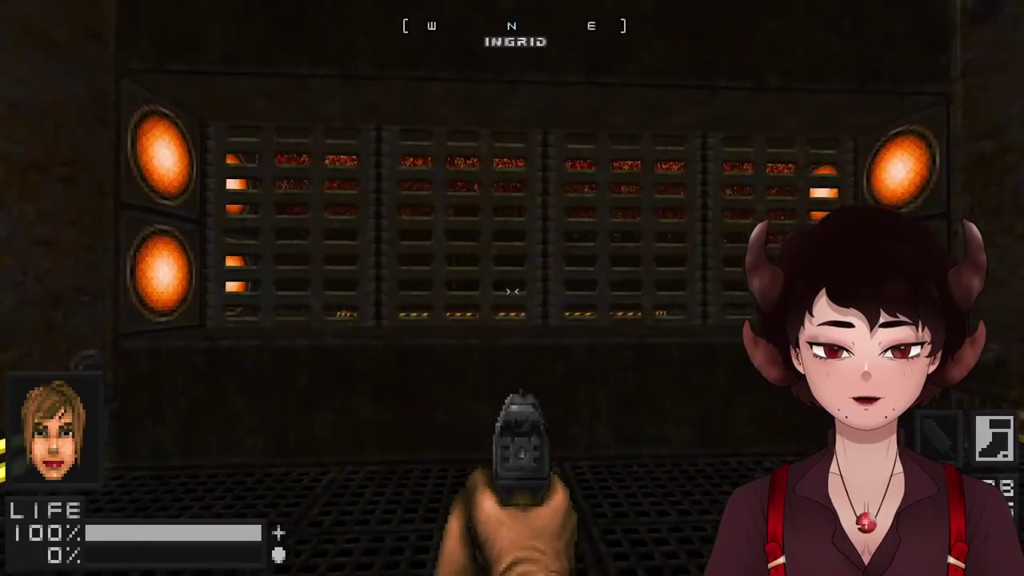
key("Left")
key("Up")
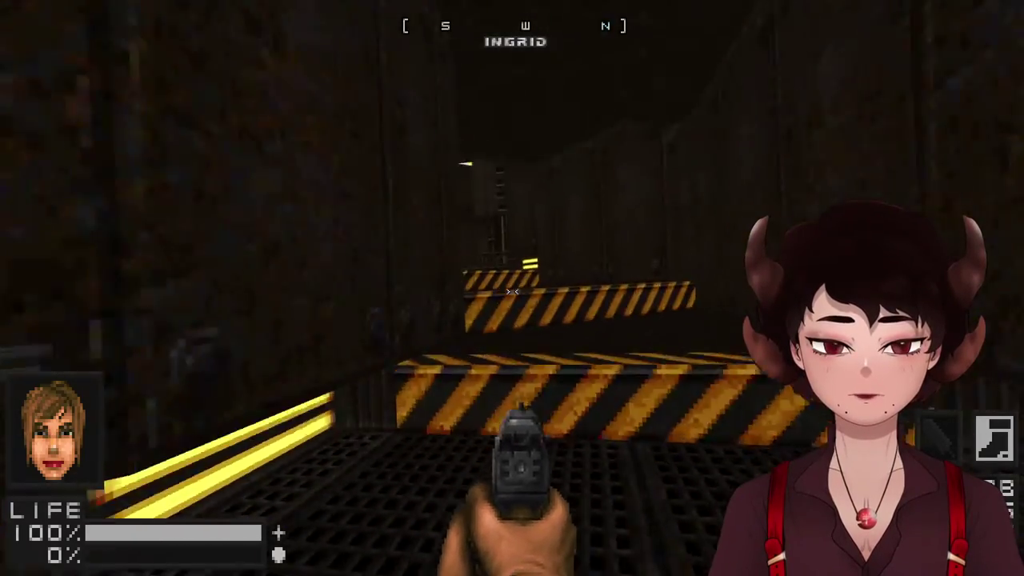
key("Right")
key("Up")
key("Right")
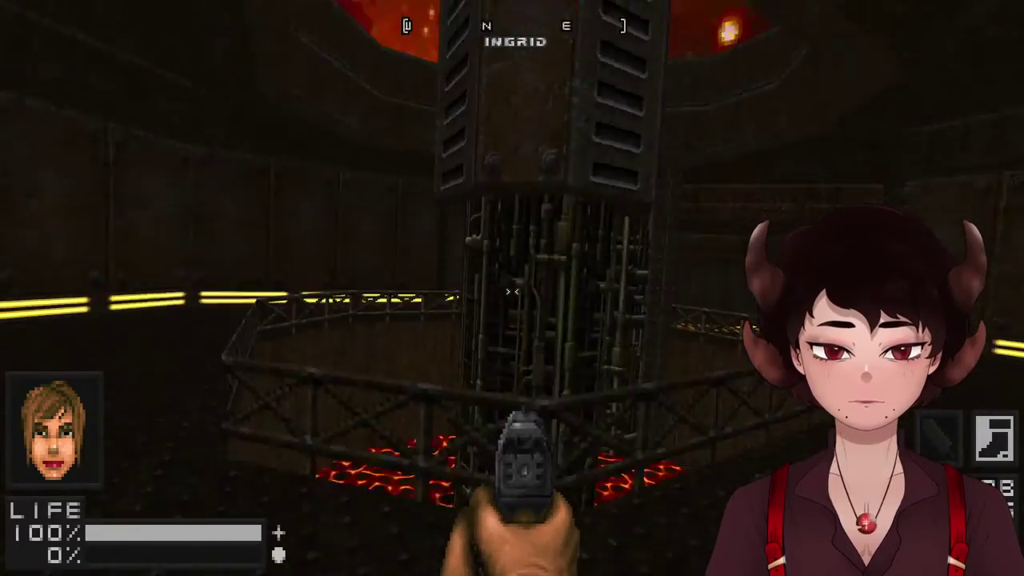
Step: Inspect the dark hazard-striped passage beyond the pipe column, switching no-clipping mode on and off with idclip
key("Left")
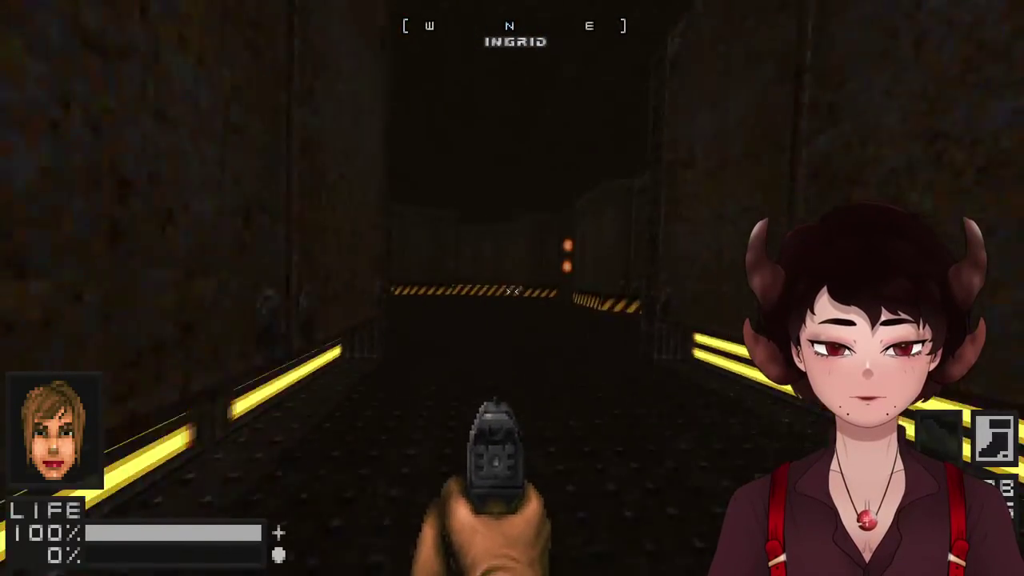
key("Up")
type("w")
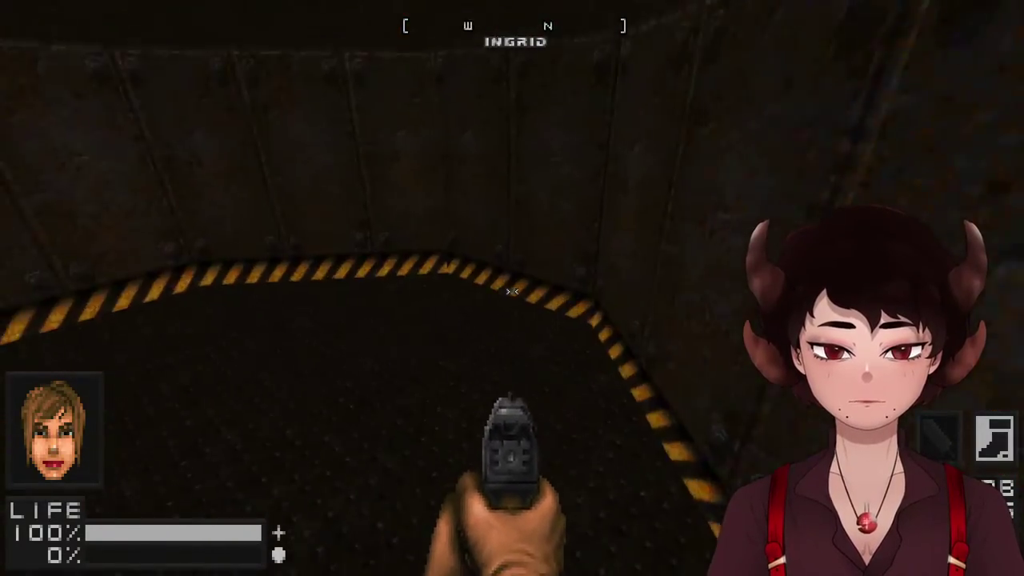
type("idclip")
key("Right")
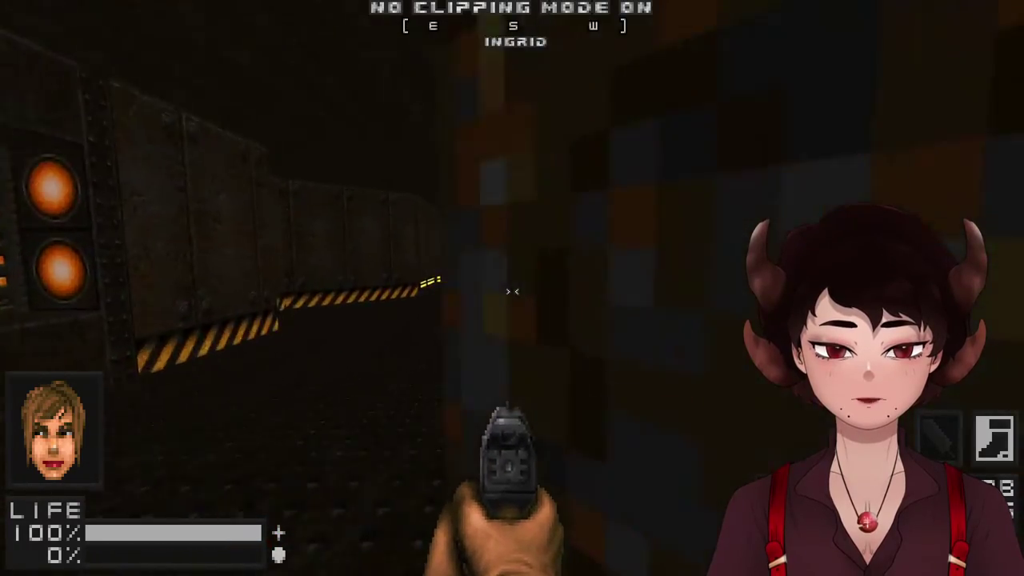
type("idclip")
key("Up")
key("w")
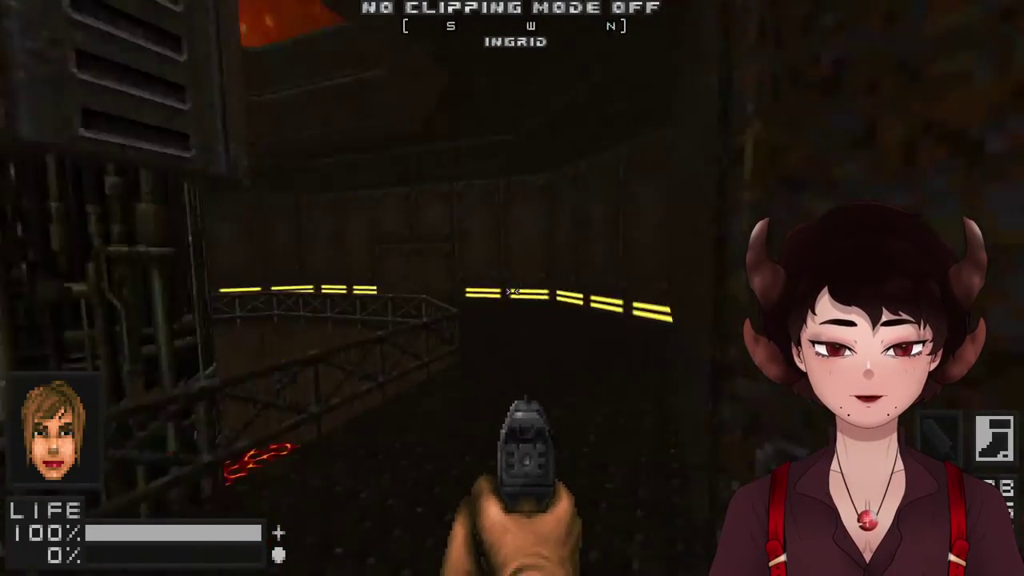
Step: Circle the railed pipe column and return through the grated hall to examine its yellow strip lights and orange-lit grille window
key("w")
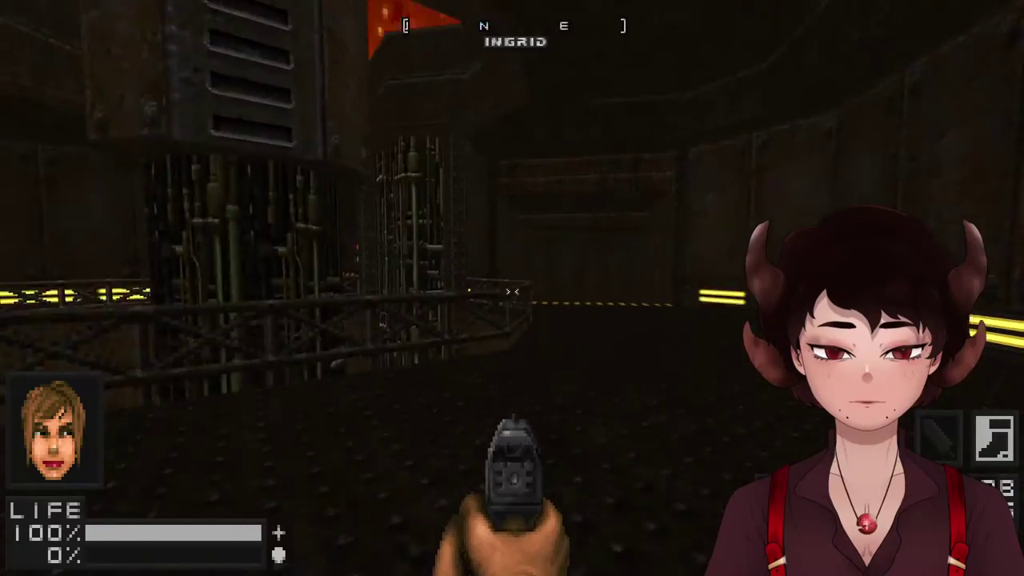
key("Up")
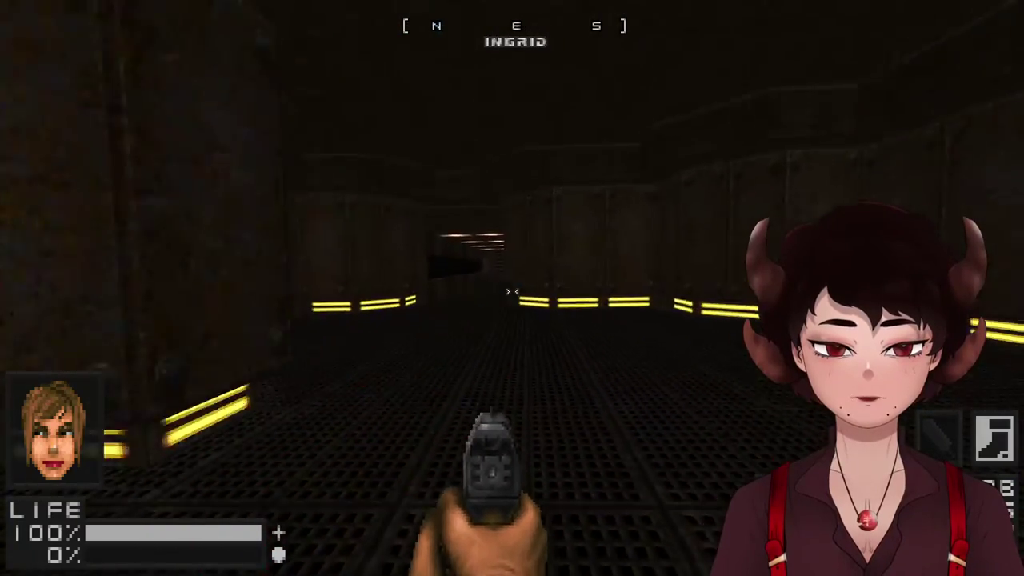
key("w")
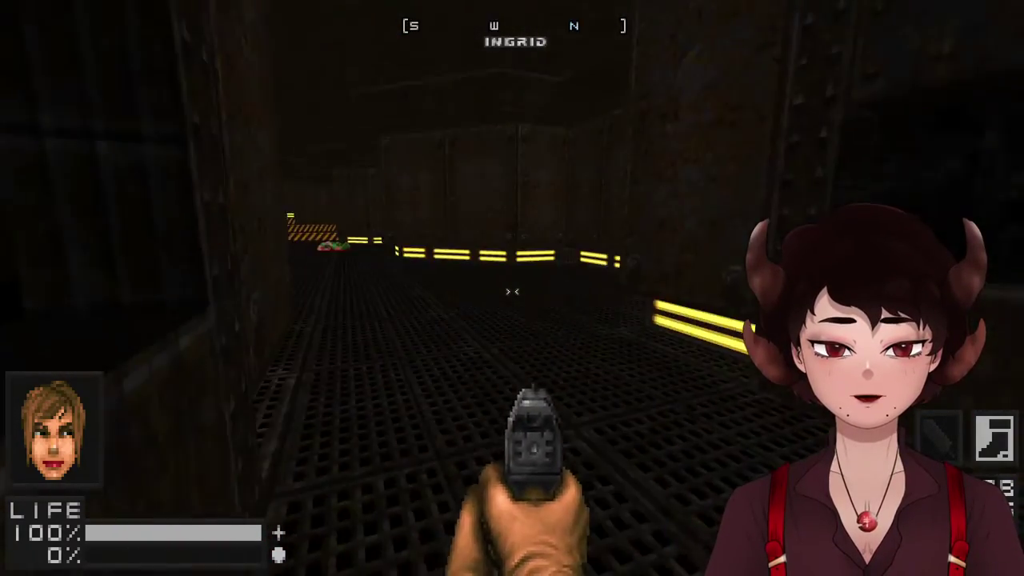
key("Right")
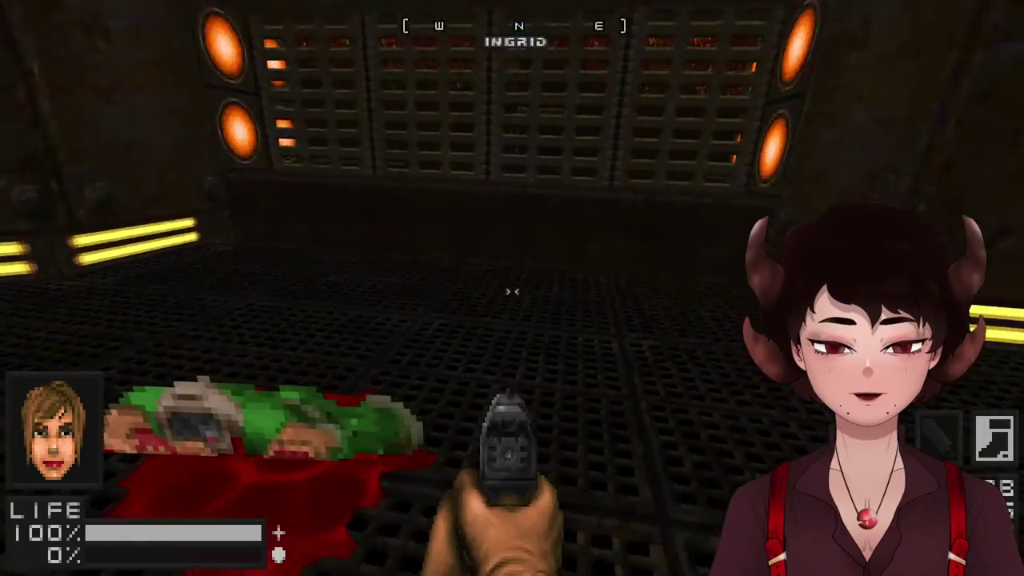
Step: Walk from the grille window past the yellow strip lights and through the ceiling-lit passage into the lava chamber
key("Up")
key("Left")
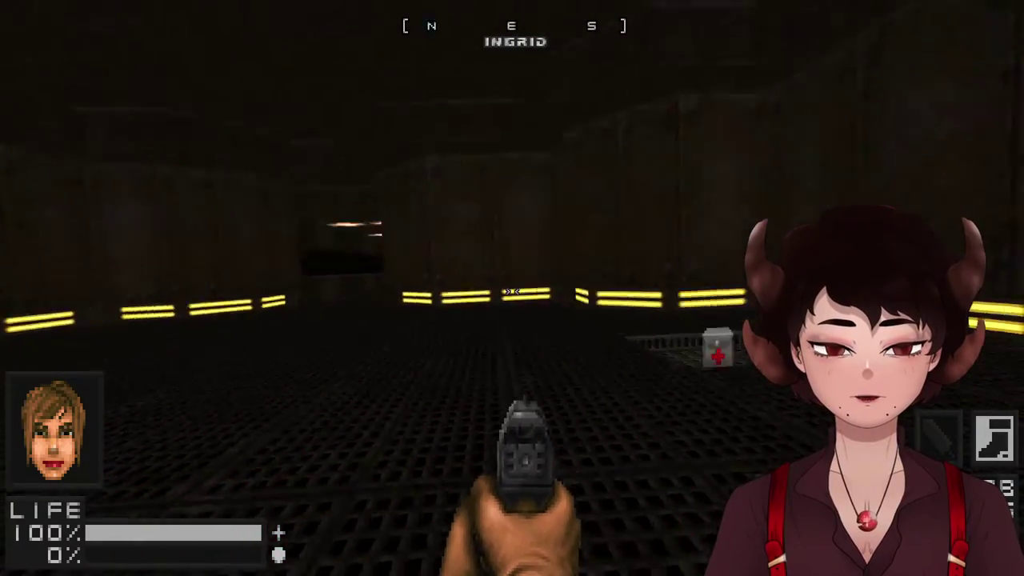
key("Up")
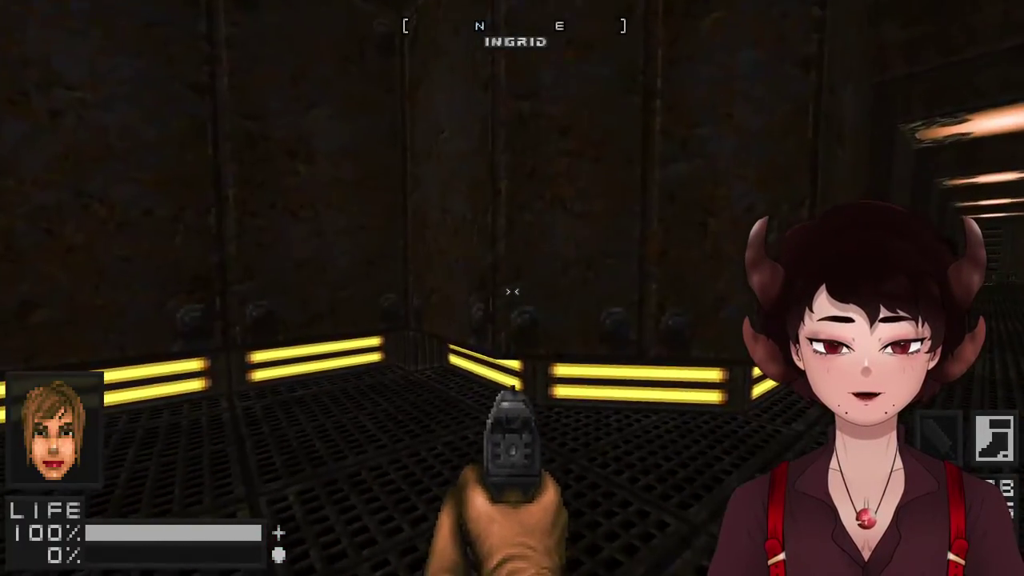
key("Right")
key("Up")
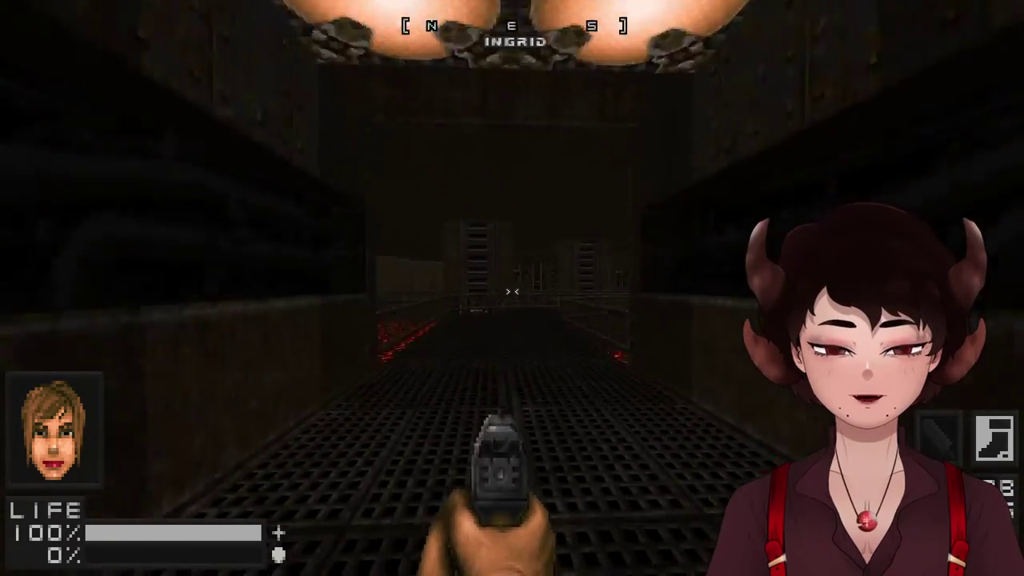
key("Right")
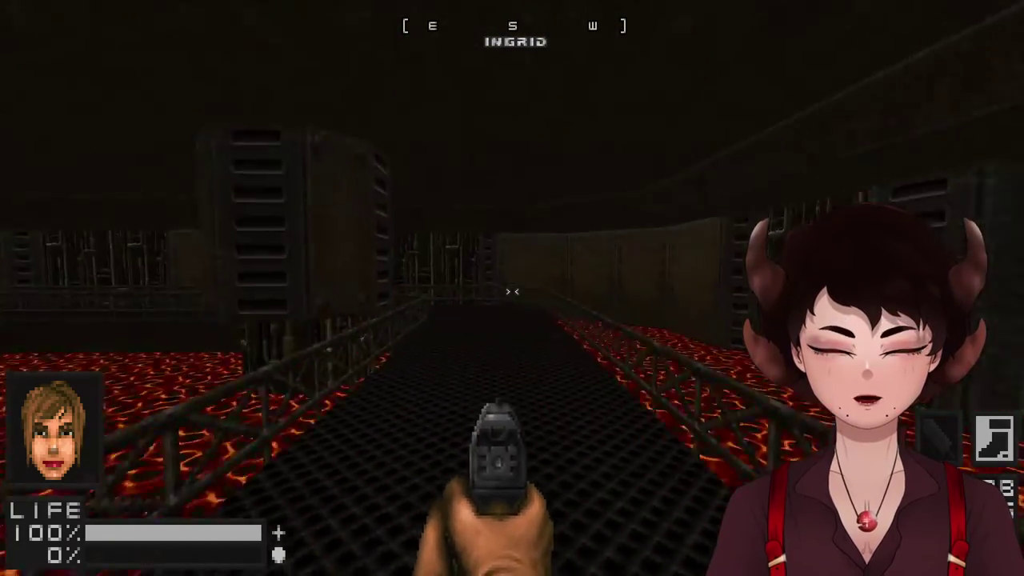
Step: Follow the railed walkway around the lava chamber to examine its vented pillars, pipe walls and dark ceiling from several directions
key("Left")
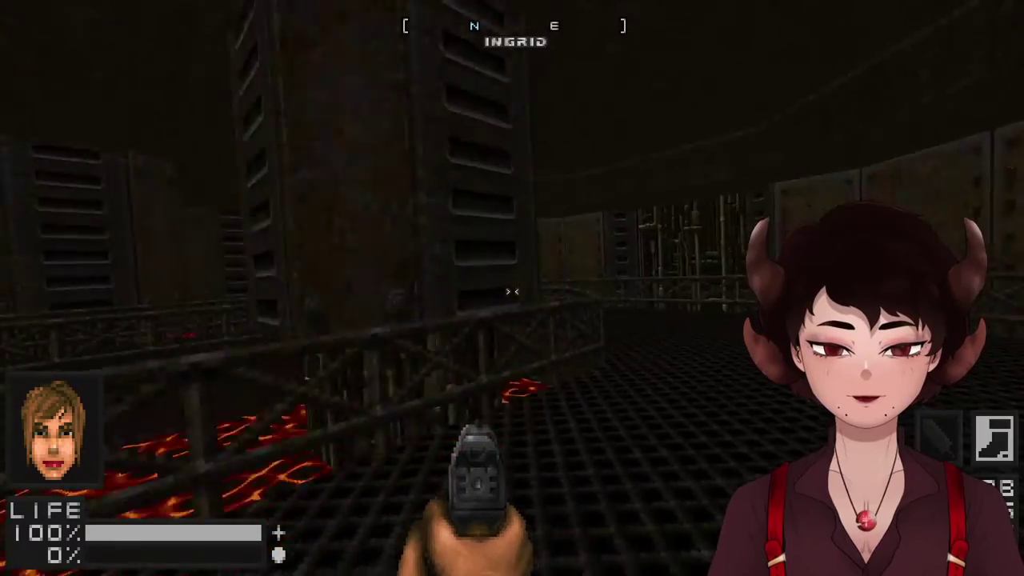
key("Left")
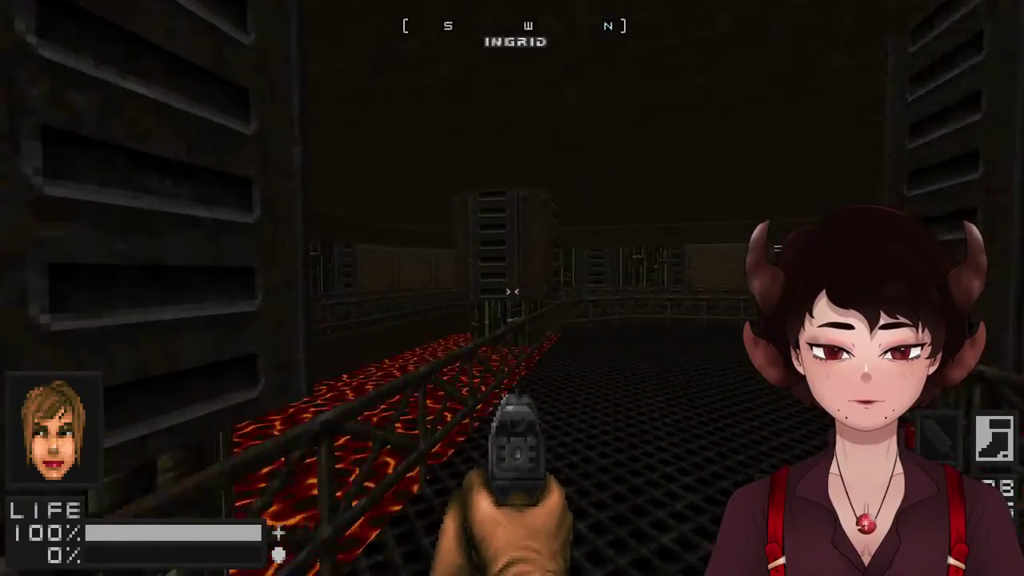
key("Up")
key("Left")
key("Right")
key("Up")
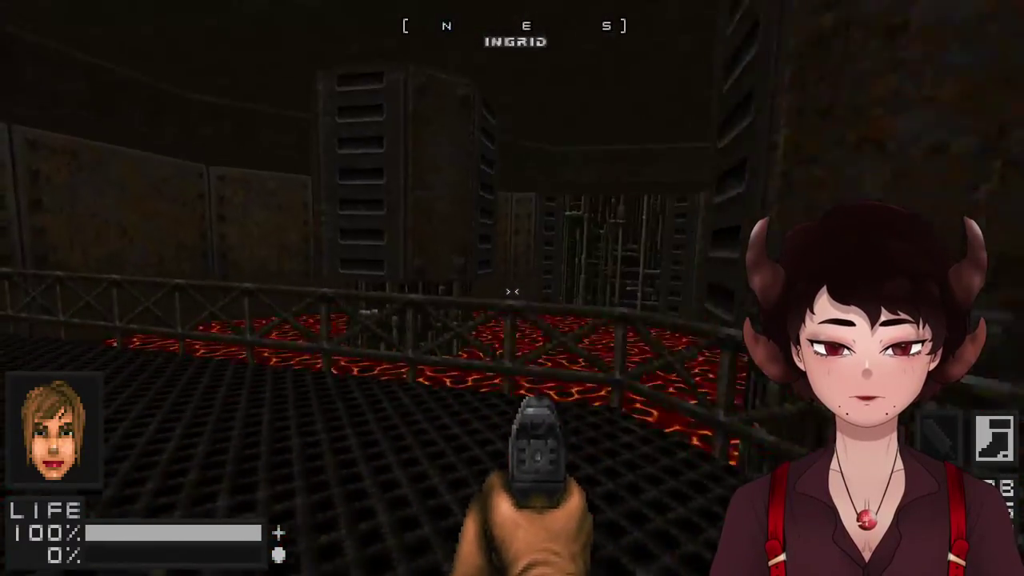
key("Up")
key("Left")
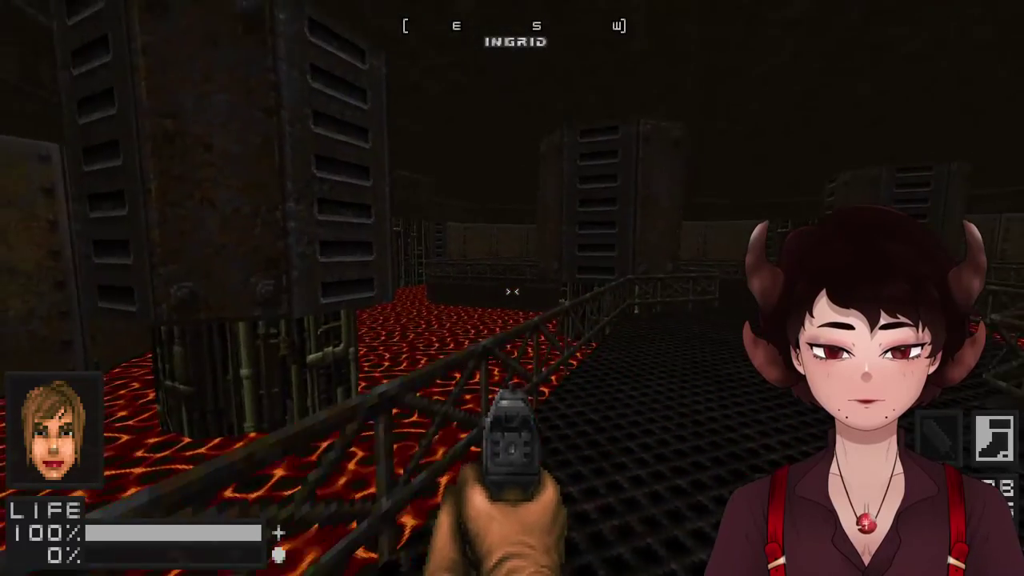
key("Left")
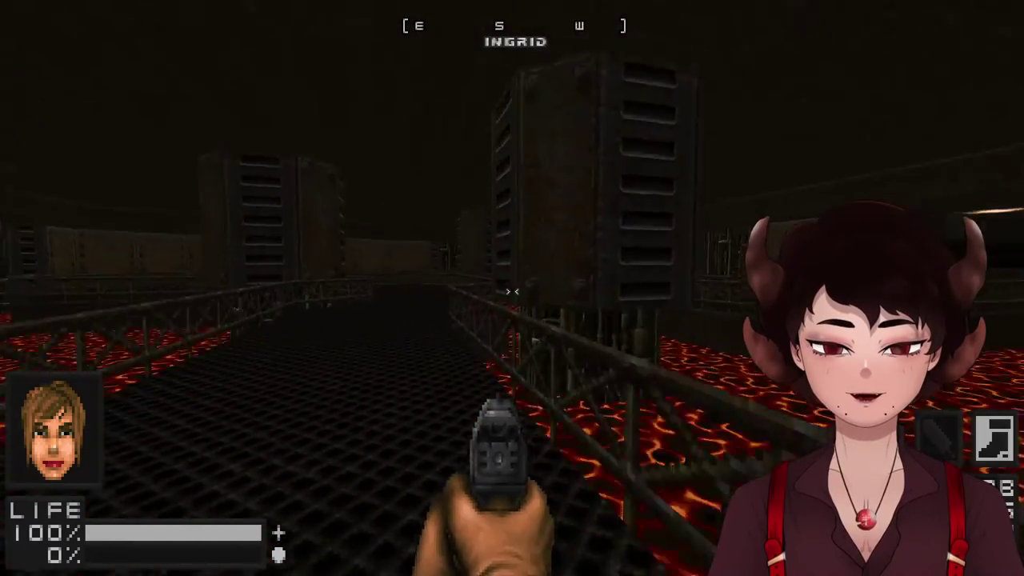
key("w")
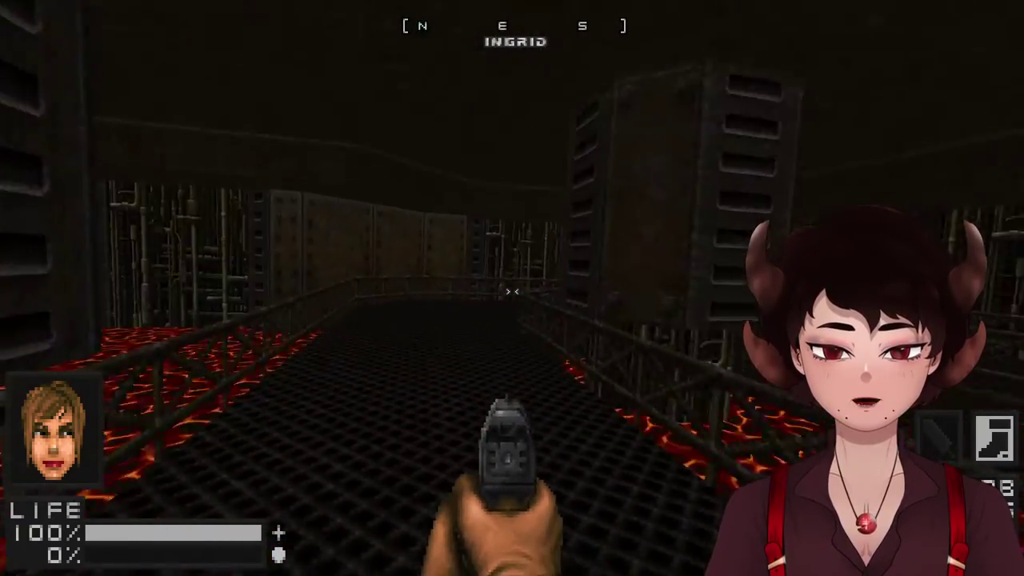
key("Right")
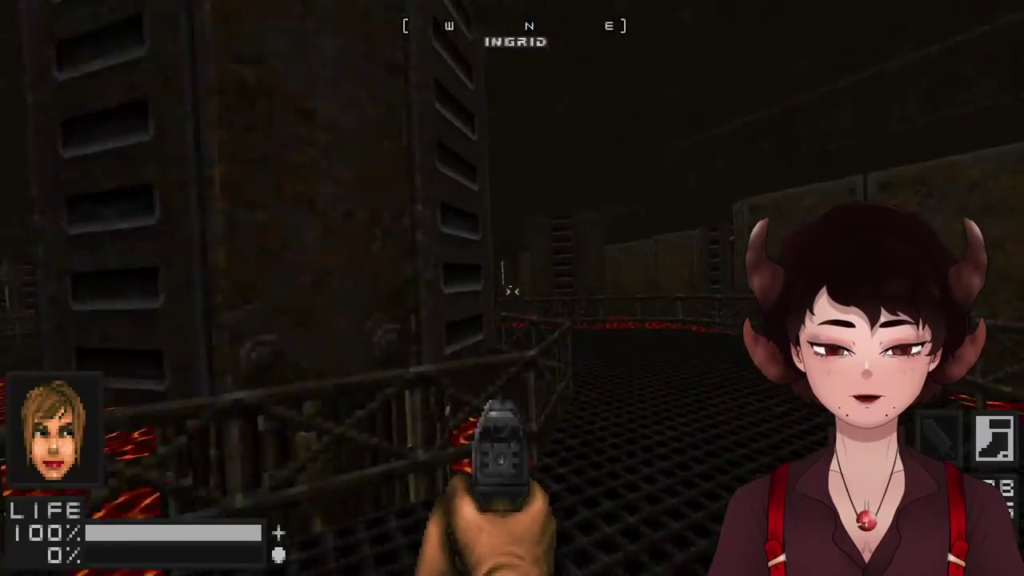
key("w")
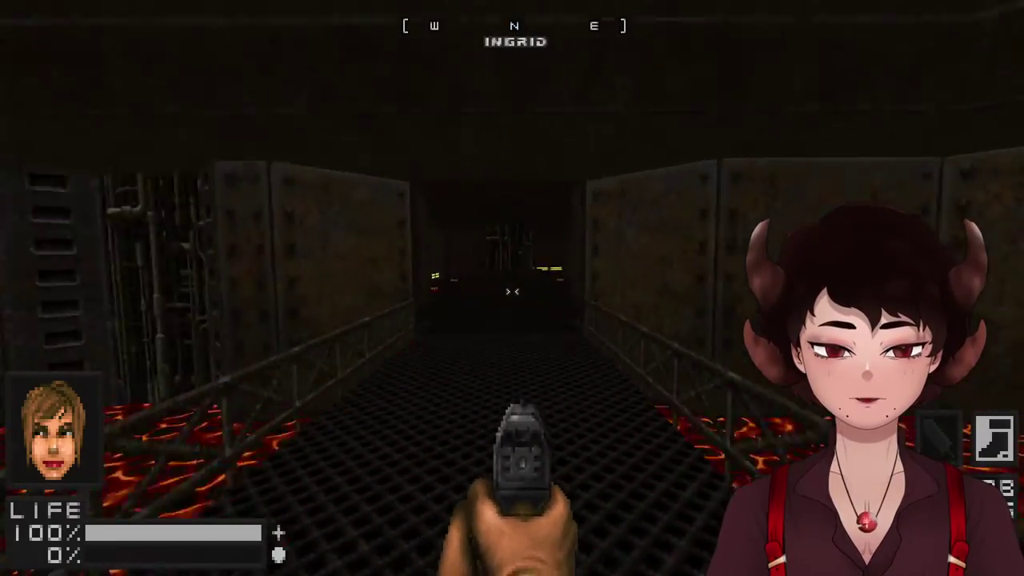
Step: Explore the dark hall beyond the lava chamber to examine its pipe columns, yellow floor strips and caged wall lights
key("Right")
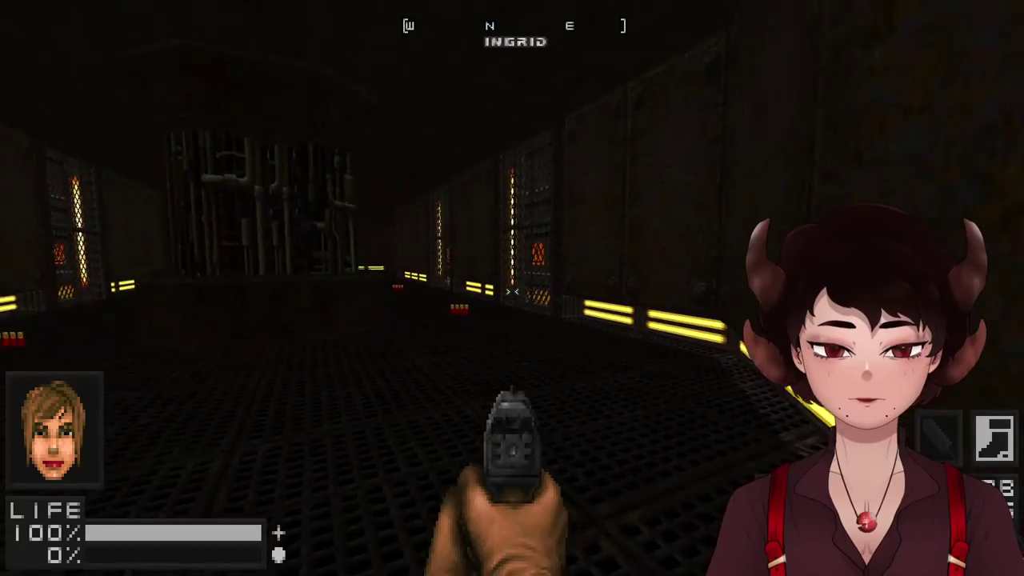
key("w")
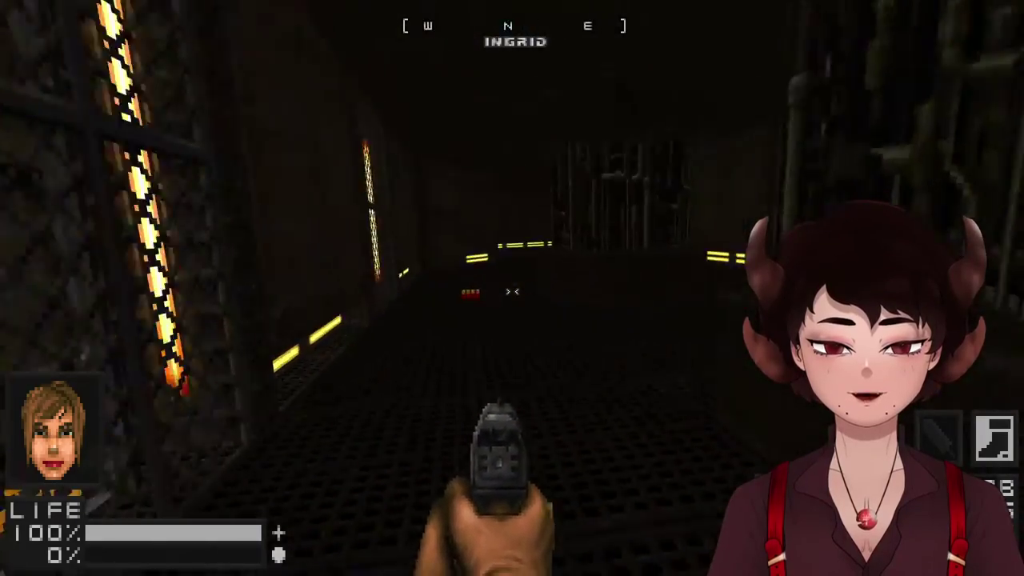
key("Up")
key("Right")
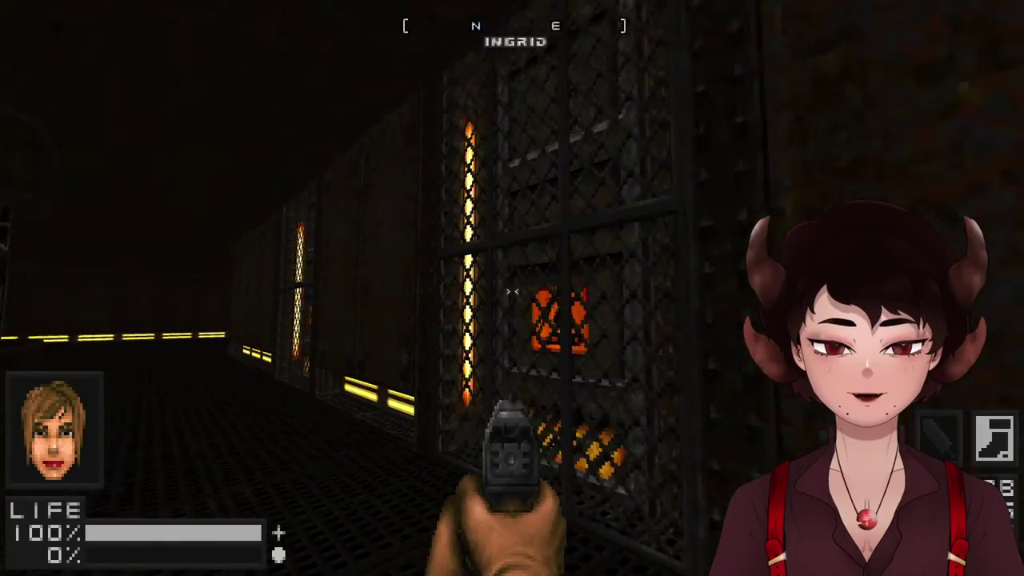
key("w")
key("s")
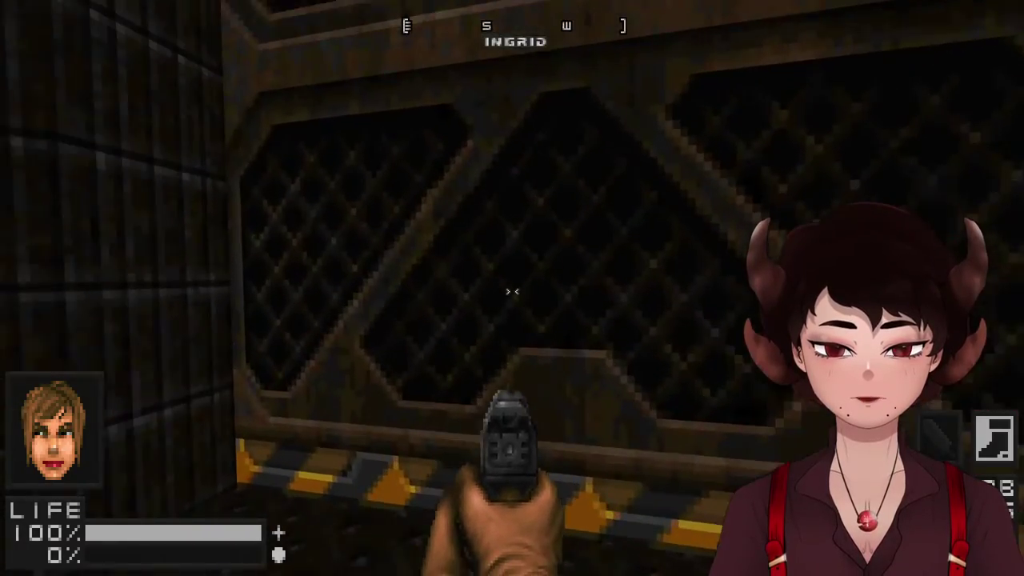
Step: Tour the outdoor lava canyon, examining its hanging red foliage, railings, hazard-striped ledges and orange-lit grille window
key("w")
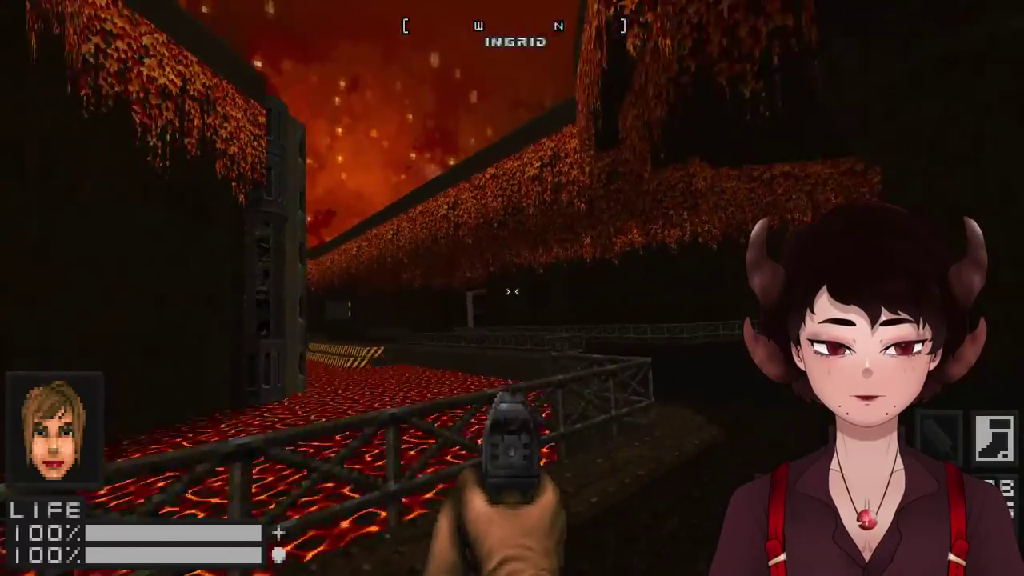
key("d")
key("w")
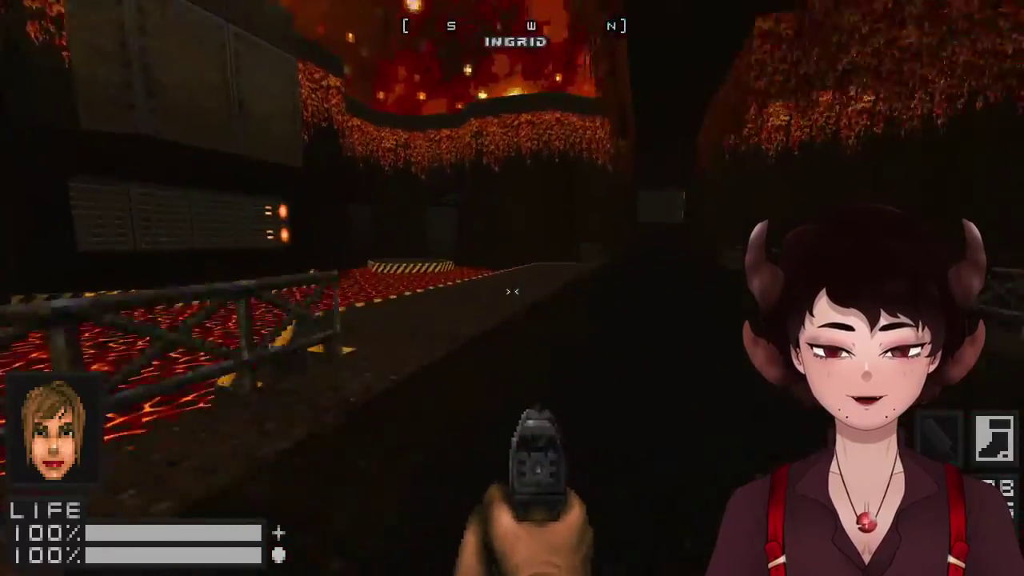
key("w")
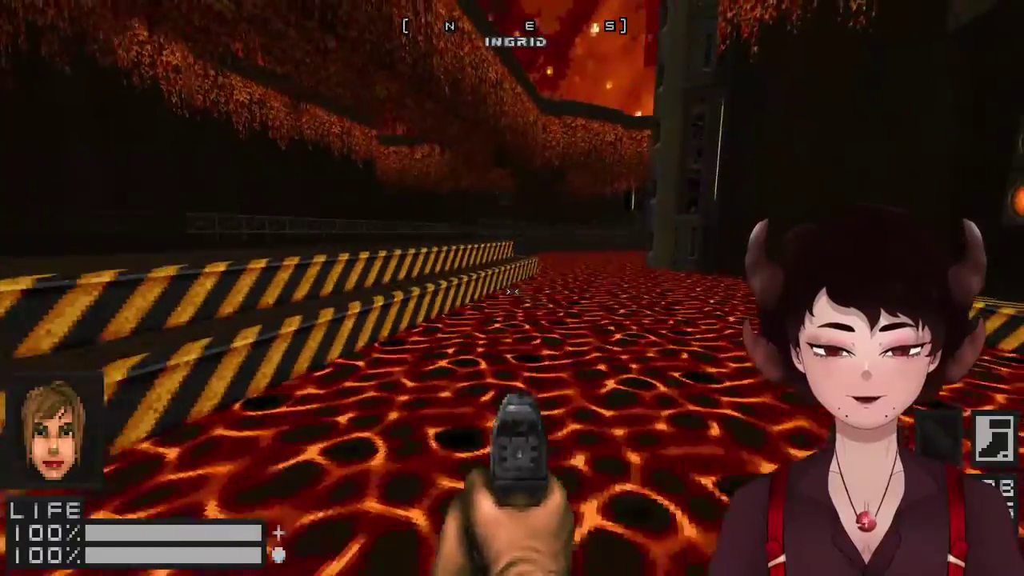
key("w")
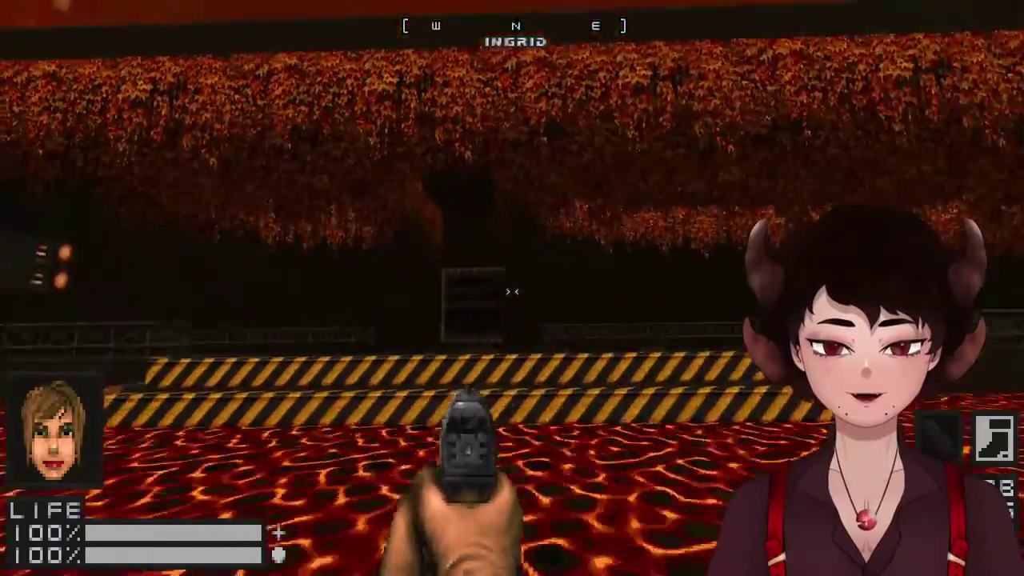
Step: Check the canyon's layout on the automap, then look around its dark railed ground and foliage-covered walls
key("Tab")
key("w")
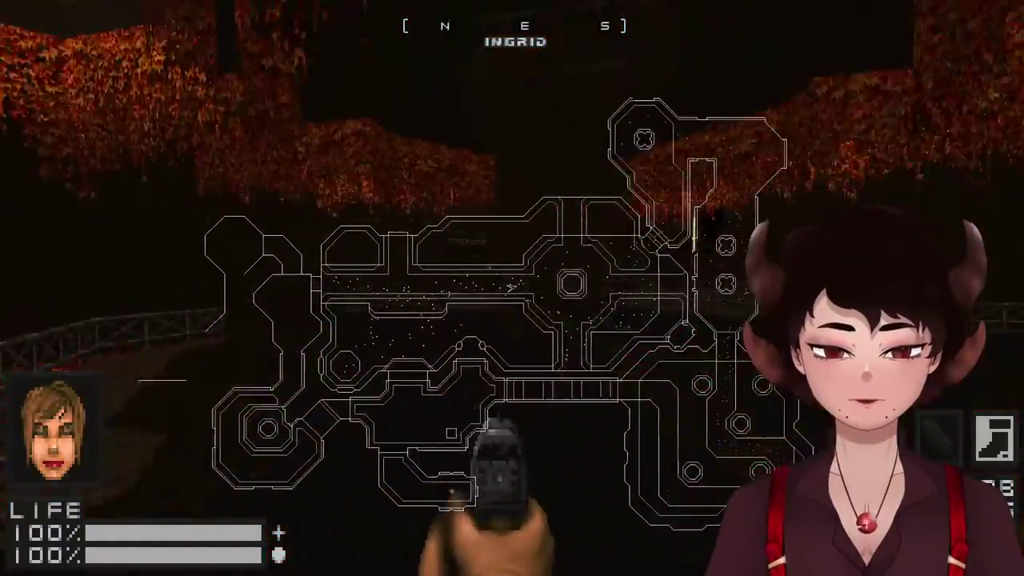
key("Tab")
key("w")
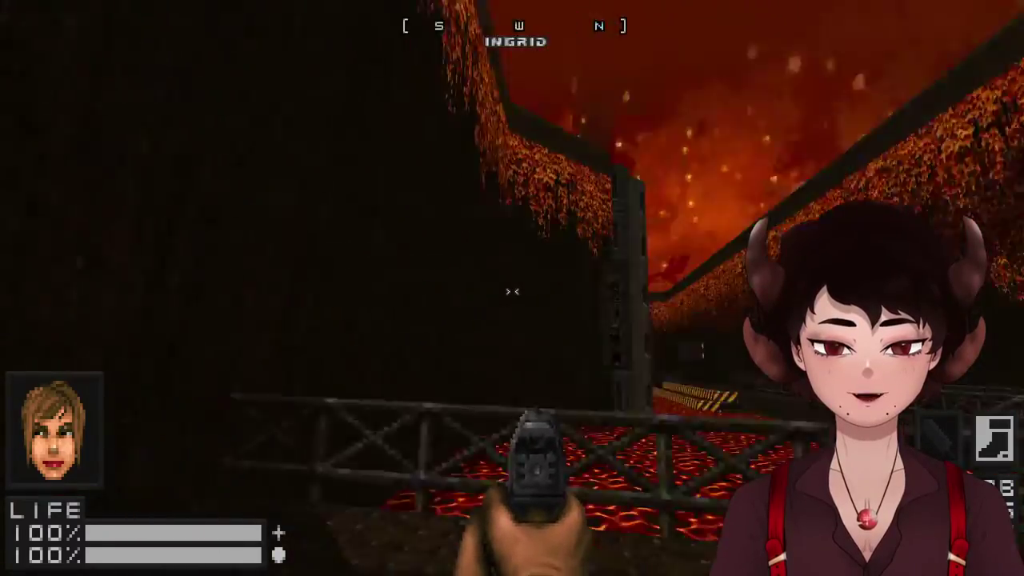
key("w")
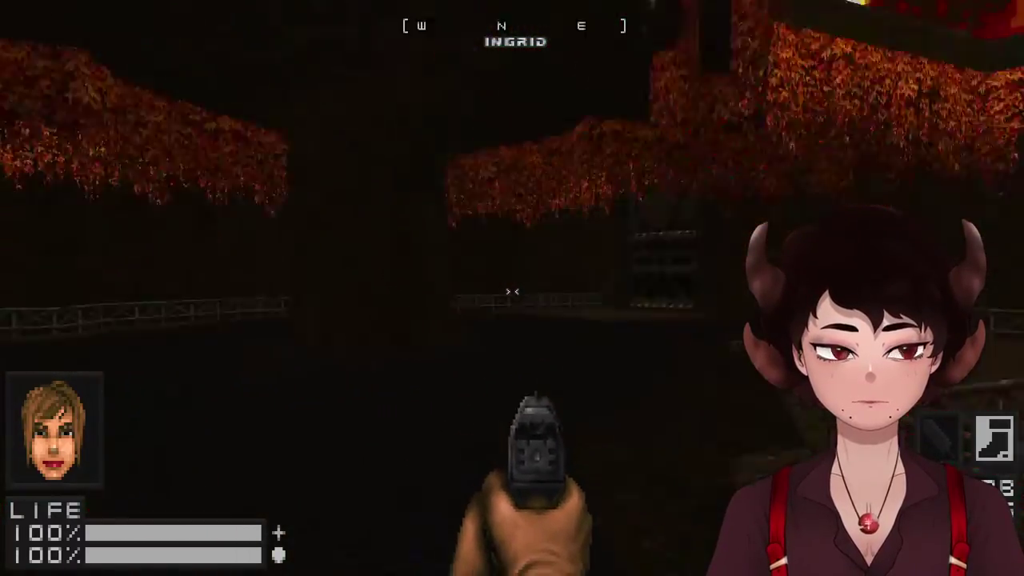
key("w")
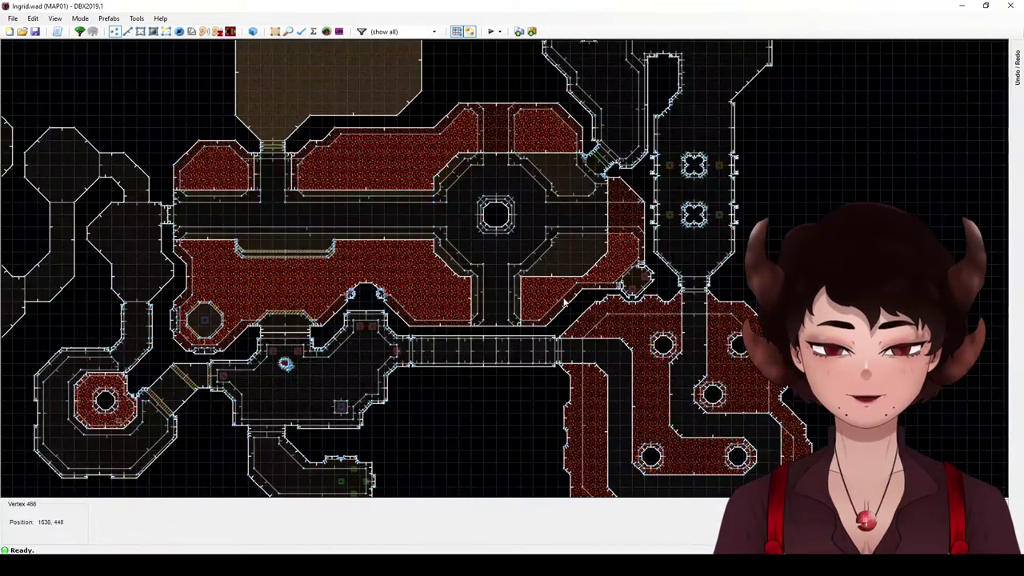
Step: Review Ingrid.wad's overall layout in the map editor, then open the list of recent maps
scroll(558, 313, "down", 1)
scroll(533, 369, "down", 2)
scroll(532, 364, "up", 1)
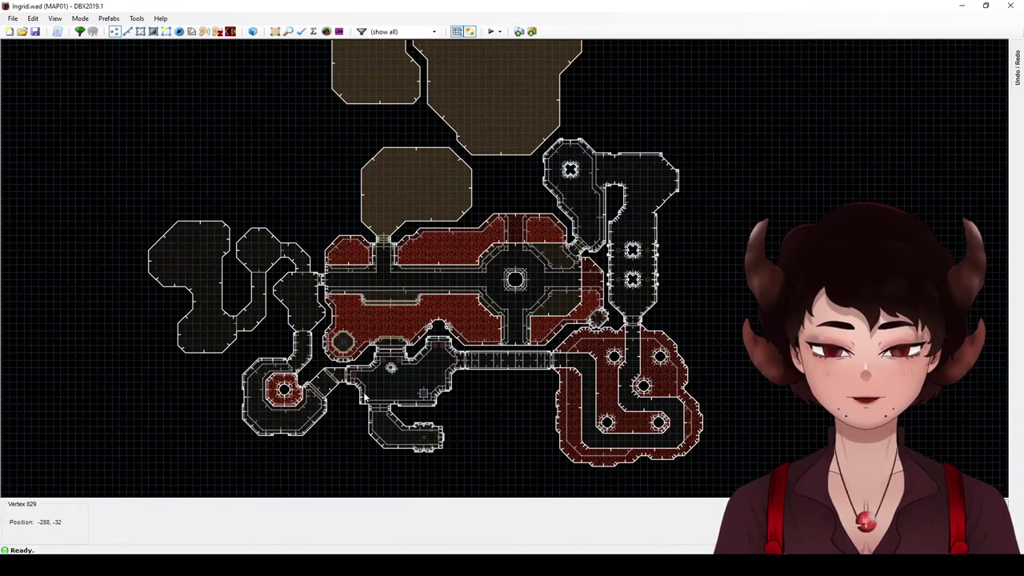
scroll(364, 397, "up", 3)
scroll(416, 222, "down", 1)
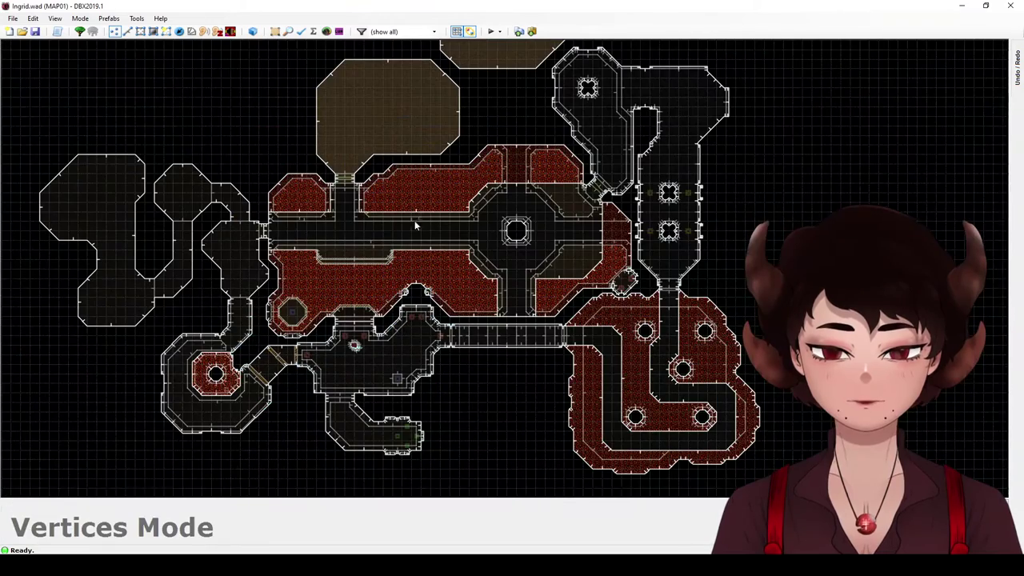
left_click(11, 18)
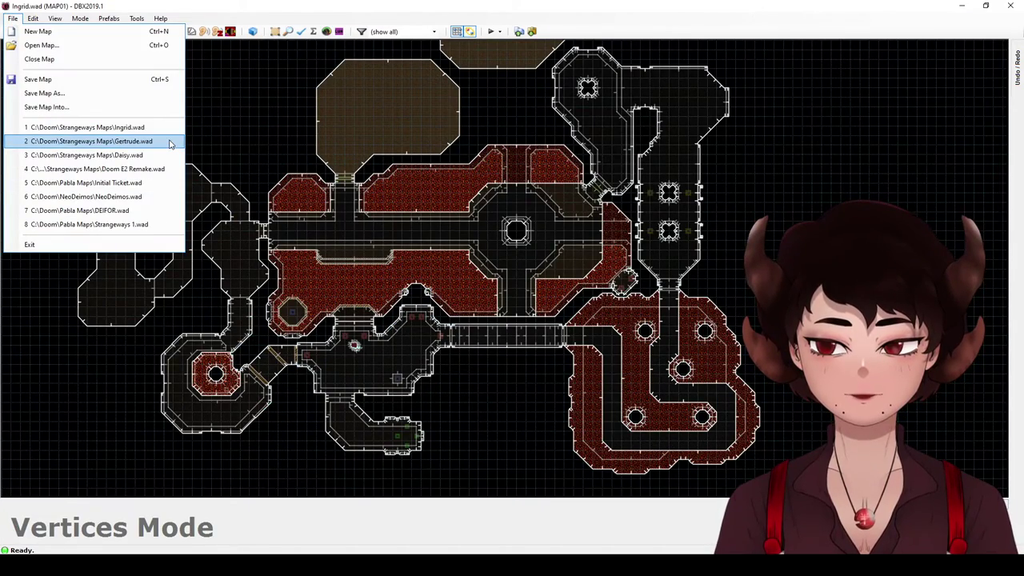